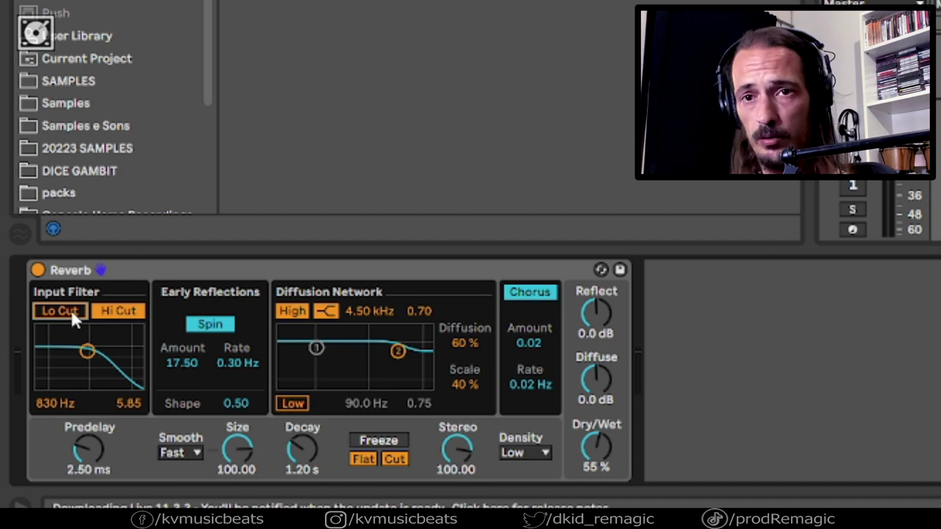
# - Turn off both the Lo Cut and Hi Cut filters in the Reverb's Input Filter section
pyautogui.click(72, 312)
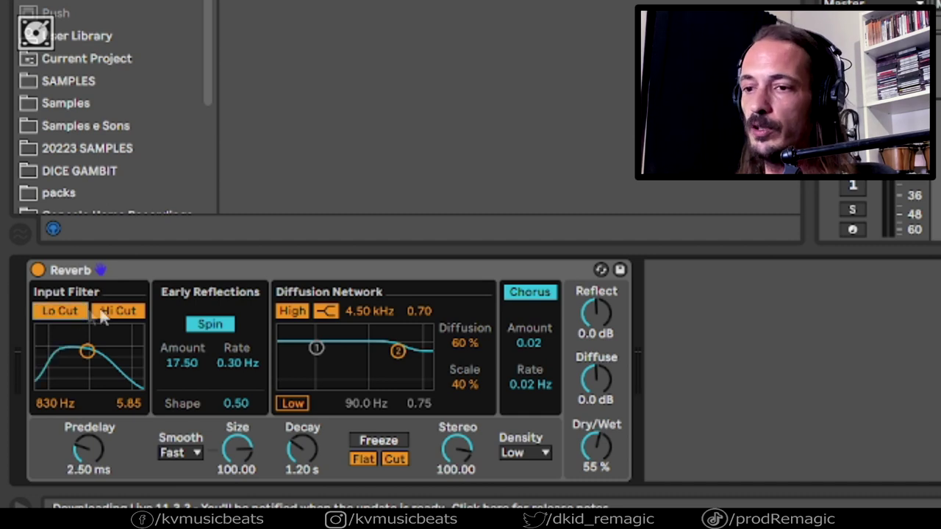
pyautogui.click(103, 312)
pyautogui.click(61, 309)
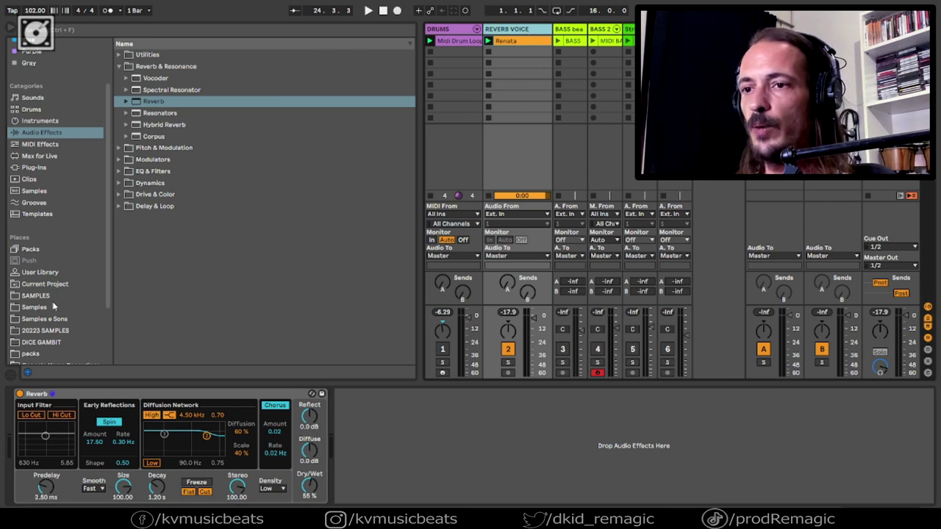
# - Bypass the Reverb on the REVERB VOICE track and add an EQ Three from EQ & Filters after it
pyautogui.click(44, 135)
pyautogui.click(509, 29)
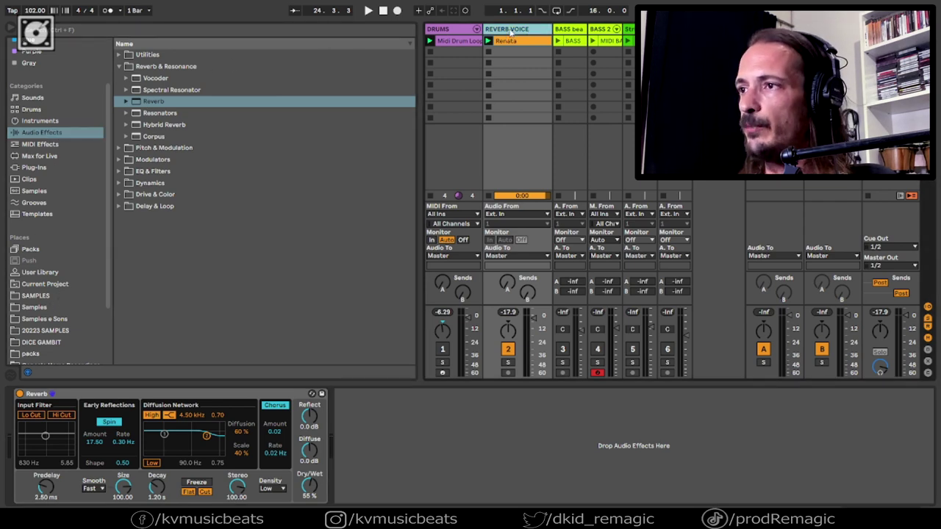
pyautogui.click(19, 395)
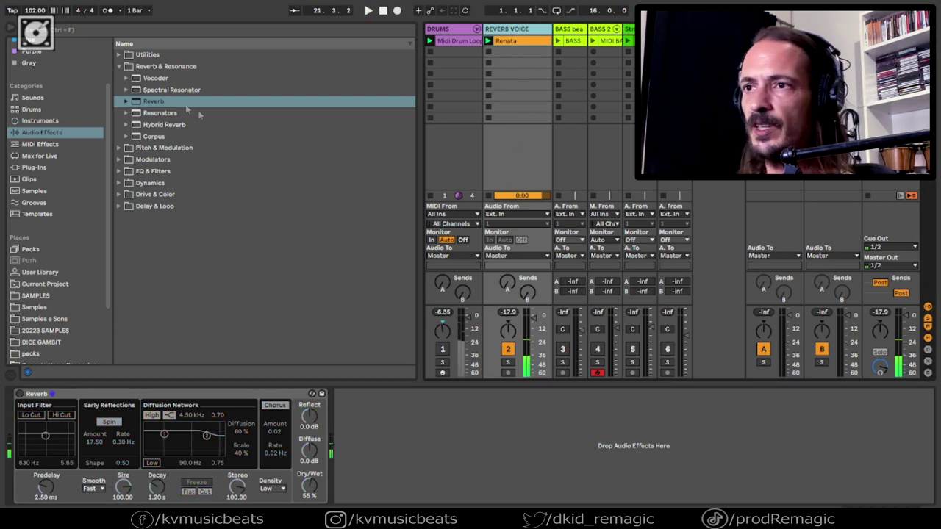
pyautogui.click(125, 171)
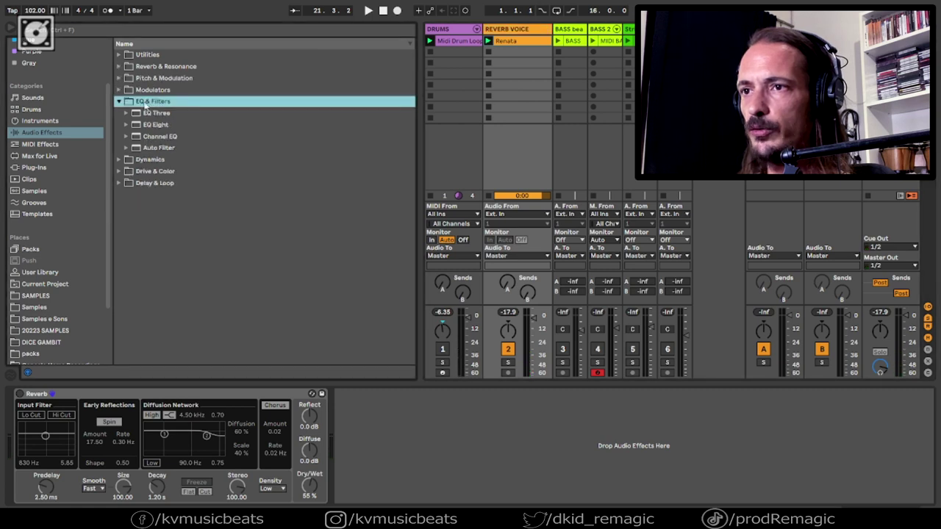
pyautogui.moveTo(154, 116); pyautogui.dragTo(421, 425)
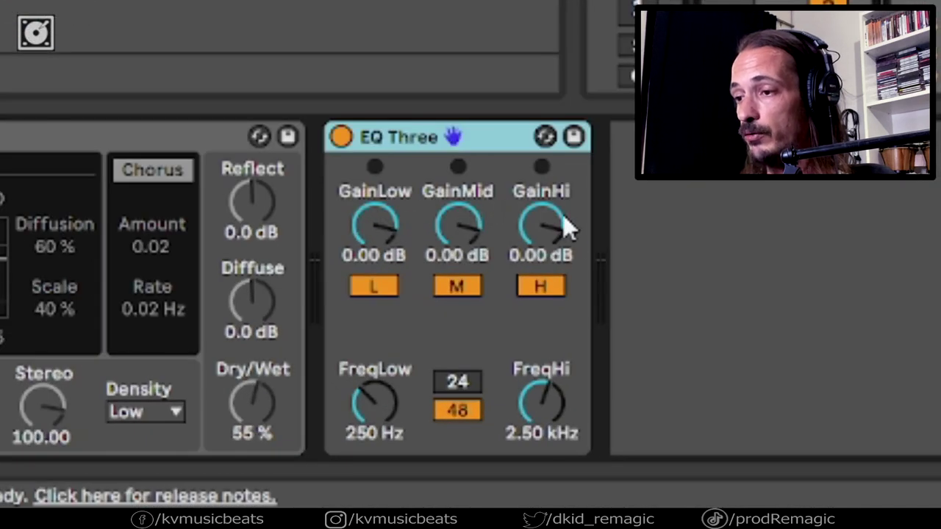
# - Switch EQ Three's low, mid and high bands off and back on, and try the 24 slope before returning to 48
pyautogui.click(376, 287)
pyautogui.click(462, 288)
pyautogui.click(540, 287)
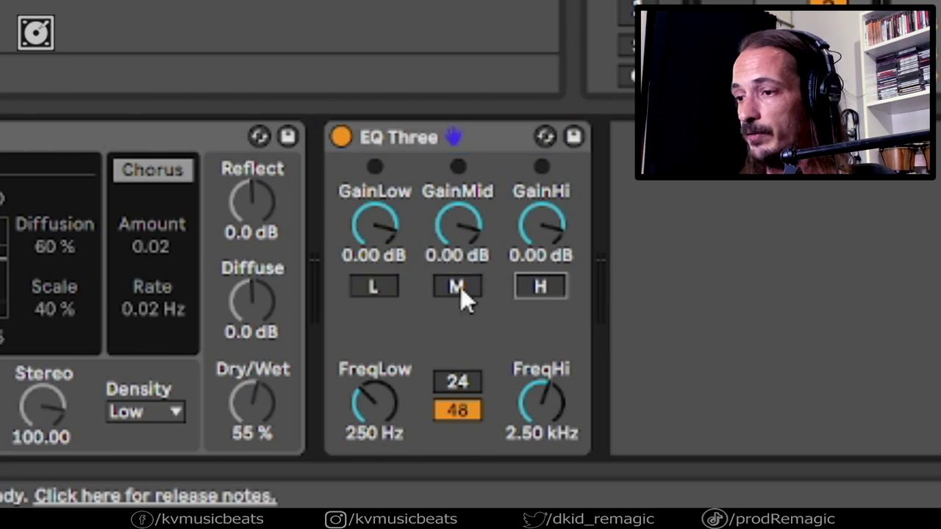
pyautogui.click(475, 291)
pyautogui.click(389, 288)
pyautogui.click(457, 288)
pyautogui.click(553, 289)
pyautogui.click(457, 289)
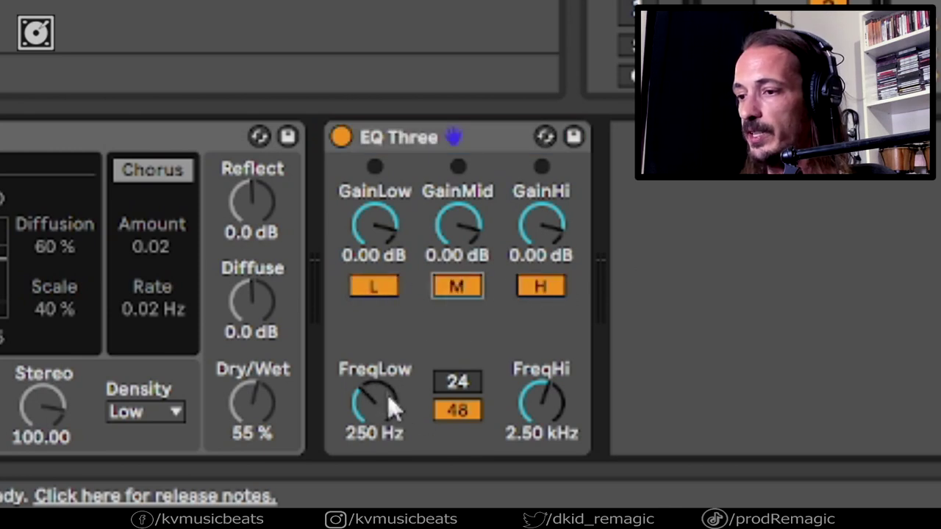
pyautogui.click(469, 381)
pyautogui.click(472, 409)
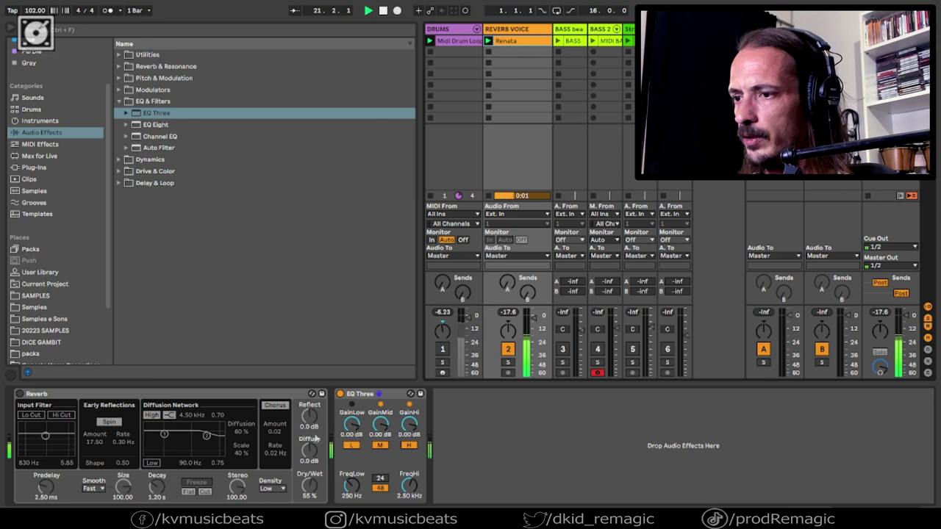
# - Cut EQ Three's low band completely with GainLow at -inf dB and the band switched off, and set GainHi to 6.00 dB
pyautogui.click(489, 63)
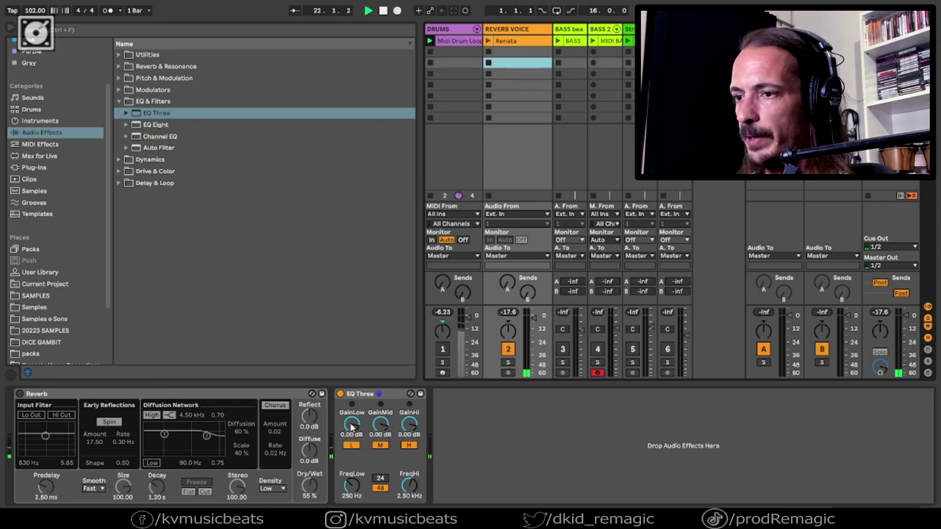
pyautogui.moveTo(352, 427); pyautogui.dragTo(353, 470)
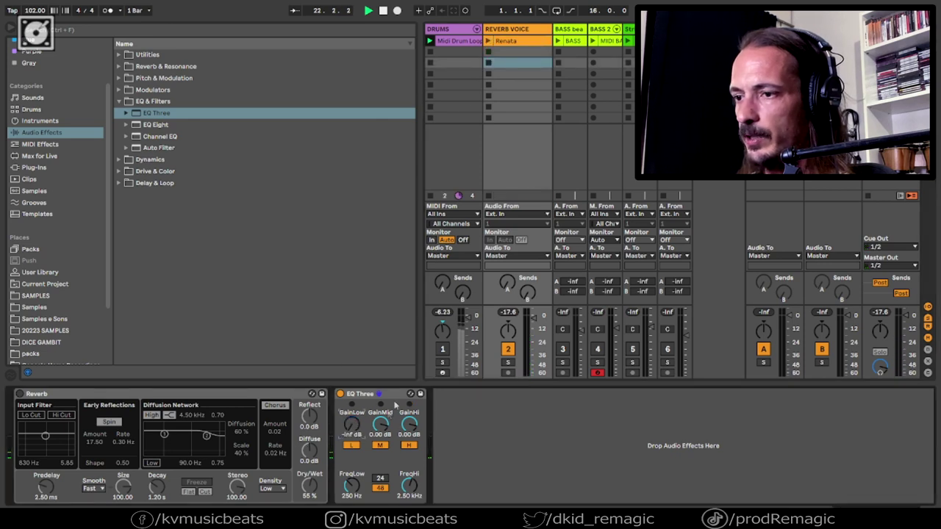
pyautogui.click(486, 41)
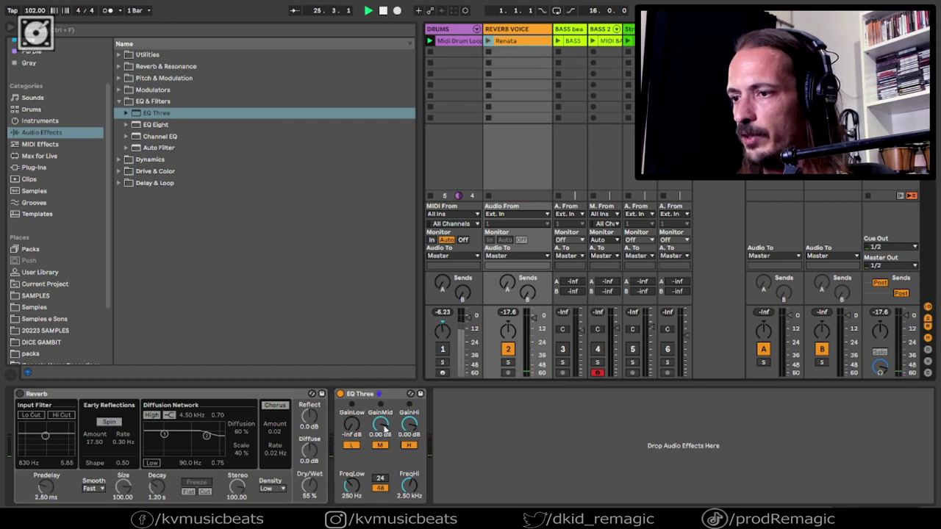
pyautogui.moveTo(408, 425); pyautogui.dragTo(409, 397)
pyautogui.click(353, 445)
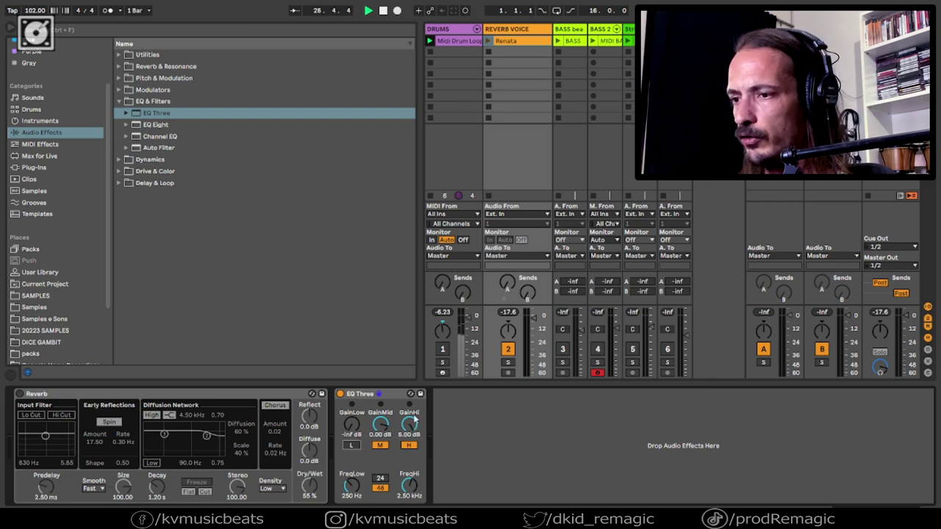
# - Compare the REVERB VOICE vocal clip with EQ Three active and bypassed, leaving the EQ on and playback stopped
pyautogui.click(488, 41)
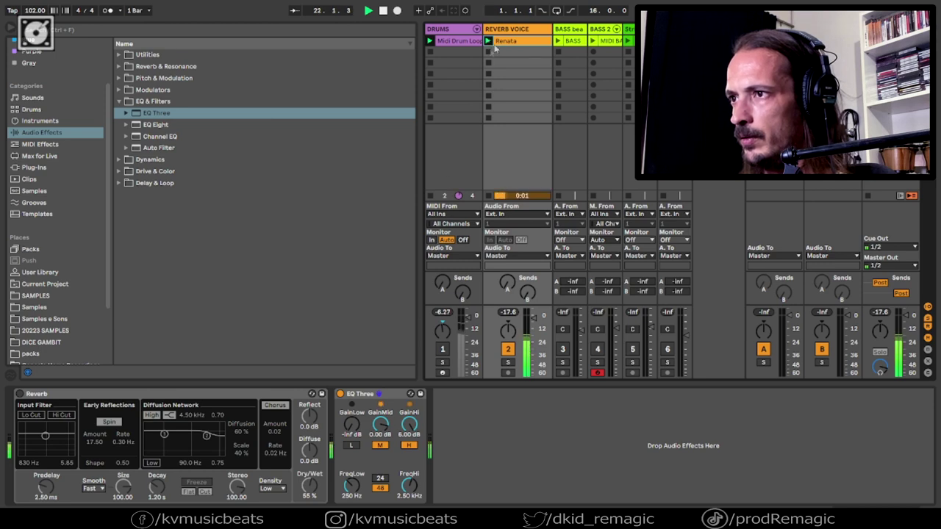
pyautogui.click(485, 52)
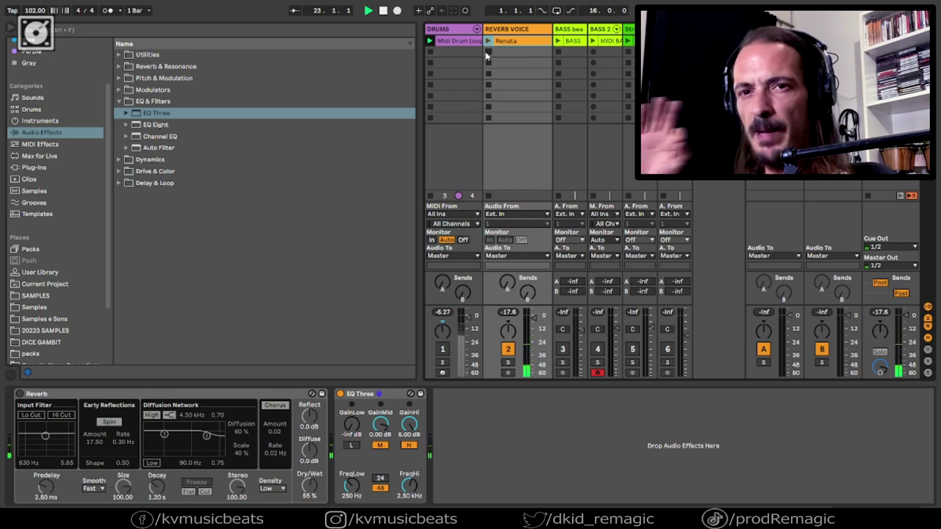
pyautogui.click(340, 394)
pyautogui.press('space')
pyautogui.click(485, 44)
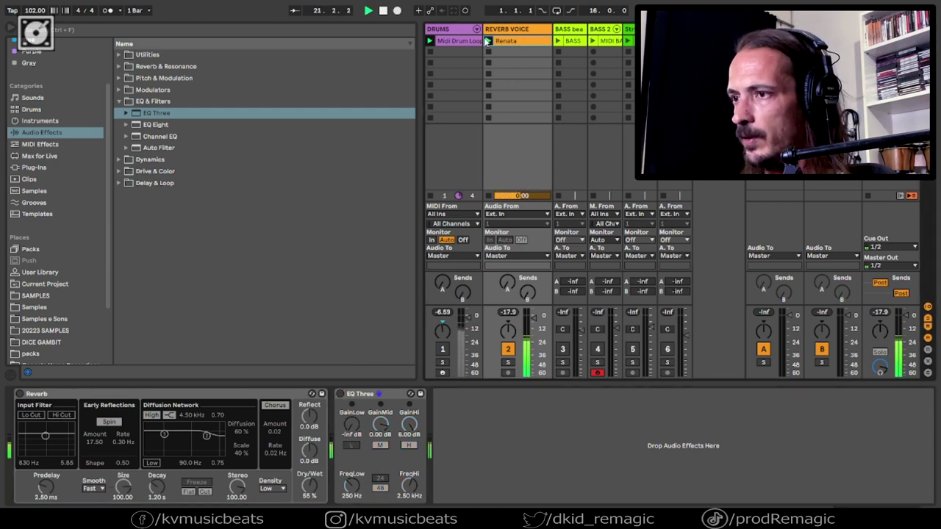
pyautogui.click(340, 394)
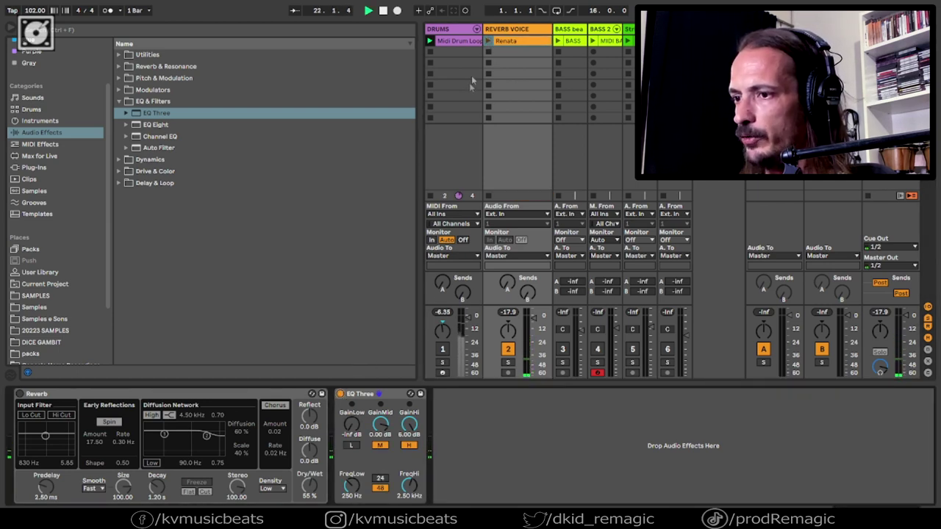
pyautogui.click(488, 42)
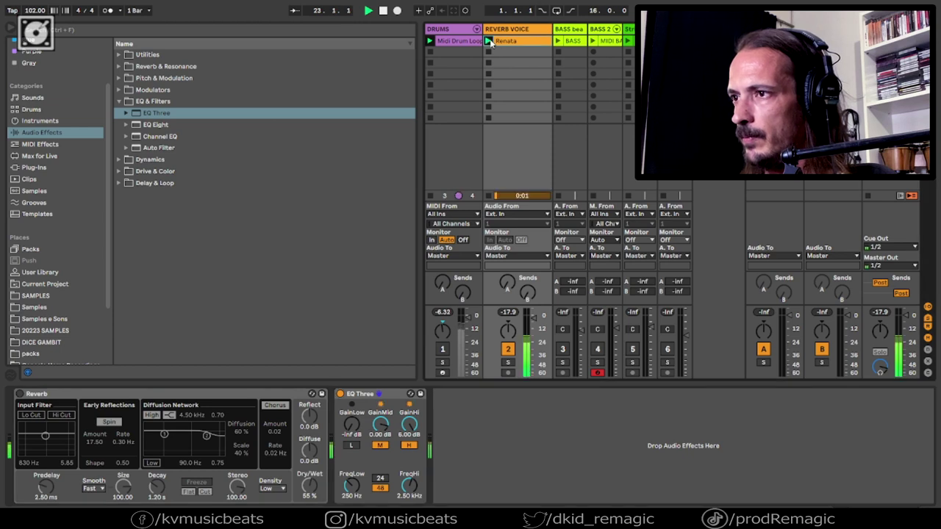
pyautogui.press('space')
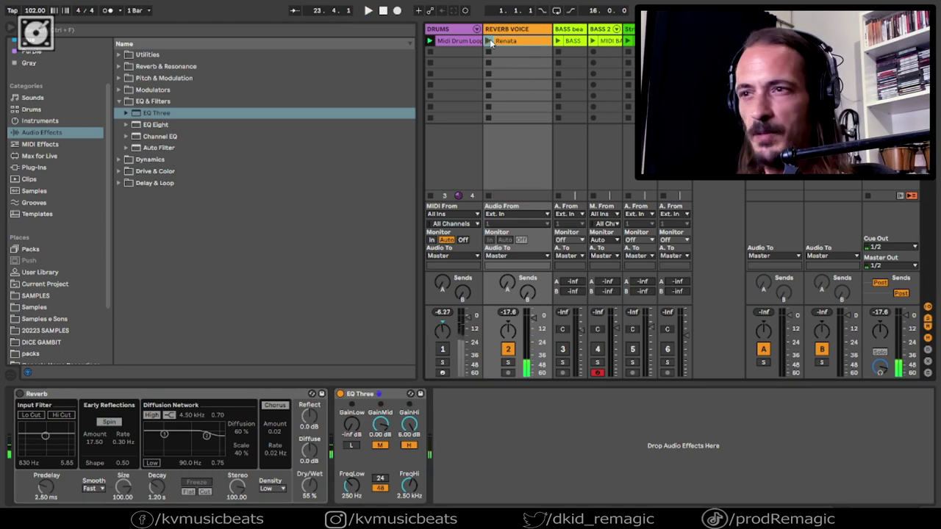
# - Place the Reverb after EQ Three and reactivate it with Dry/Wet set to 37 % while the vocal clip plays
pyautogui.moveTo(138, 395); pyautogui.dragTo(431, 395)
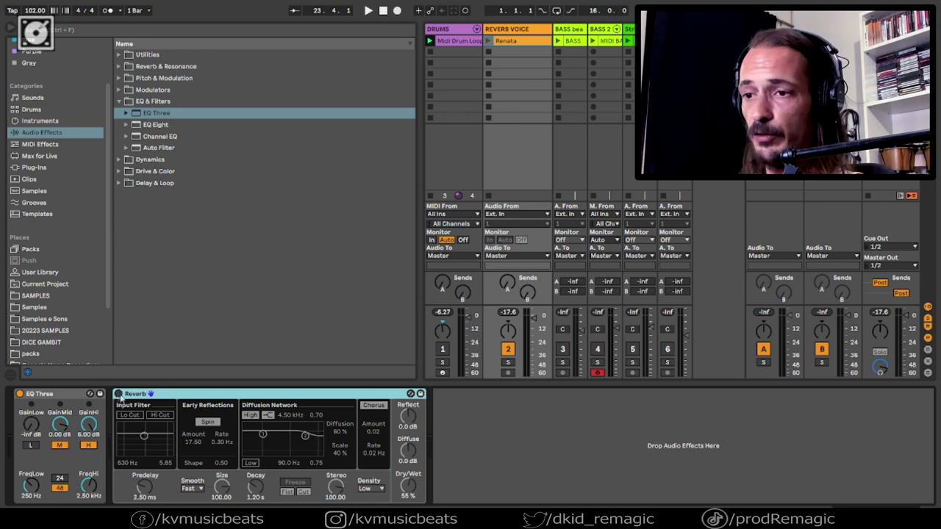
pyautogui.click(118, 394)
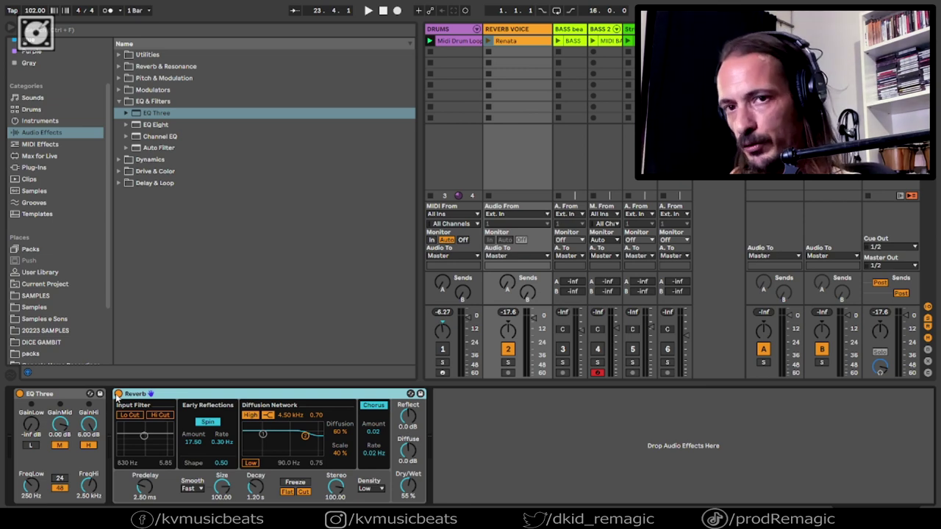
pyautogui.press('space')
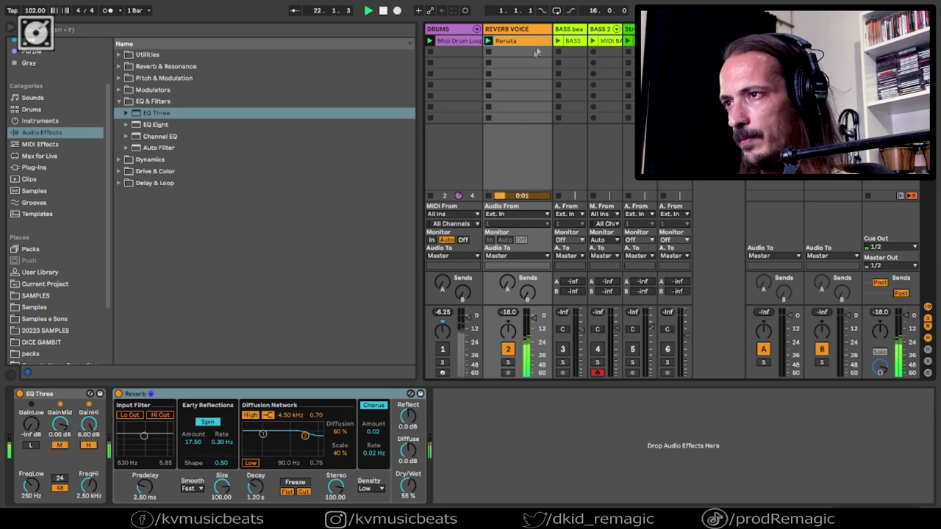
pyautogui.moveTo(408, 485); pyautogui.dragTo(407, 496)
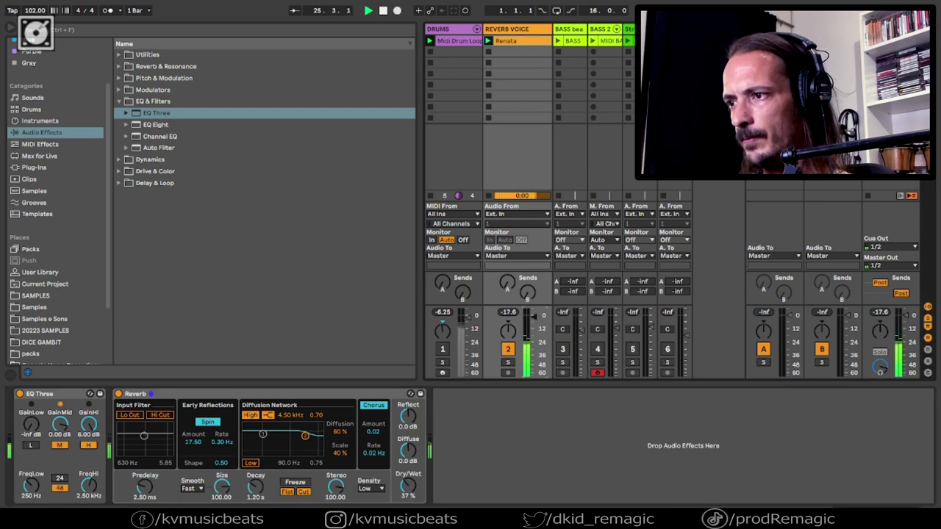
# - Group the EQ Three and Reverb devices on the REVERB VOICE track into one audio effect rack
pyautogui.click(240, 396)
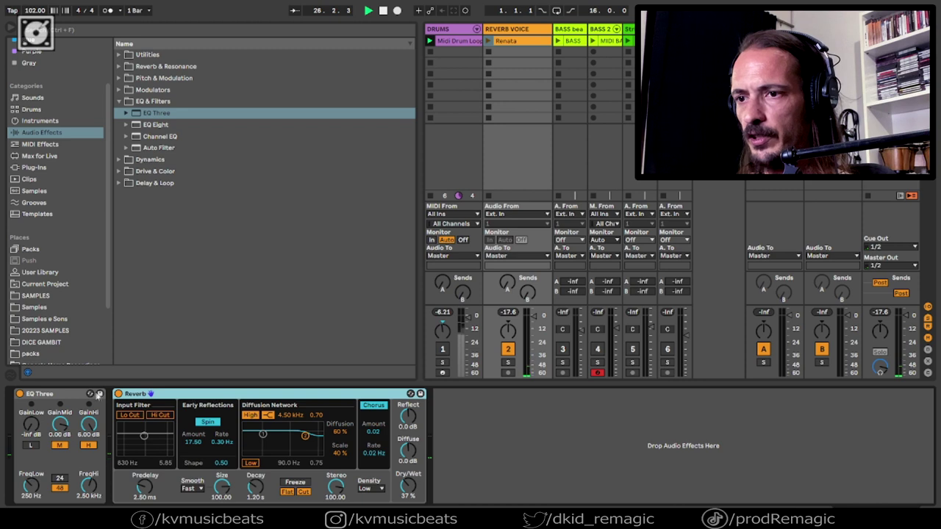
pyautogui.click(61, 394)
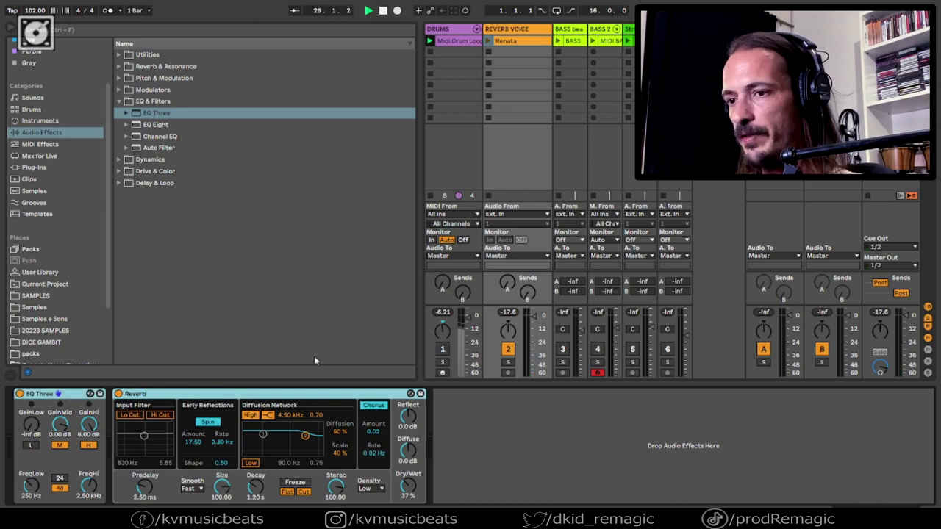
pyautogui.hotkey('ctrl', 'g')
# - Compare the vocal clip with the EQ Three and Reverb rack bypassed and active, leaving the rack on
pyautogui.click(21, 395)
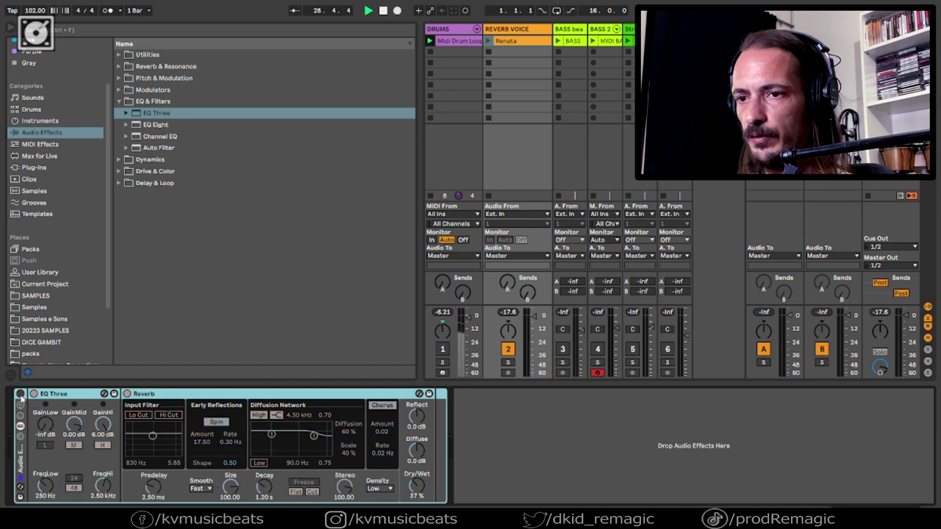
pyautogui.click(487, 42)
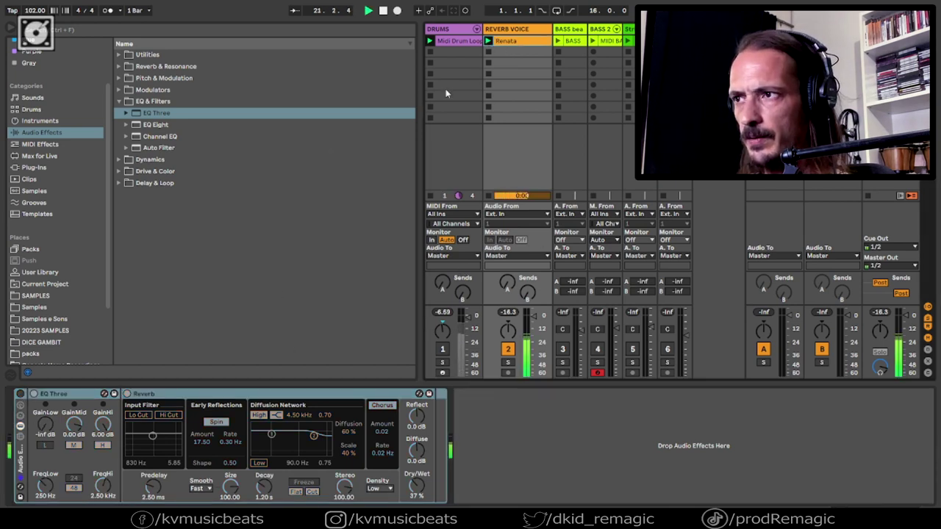
pyautogui.click(20, 395)
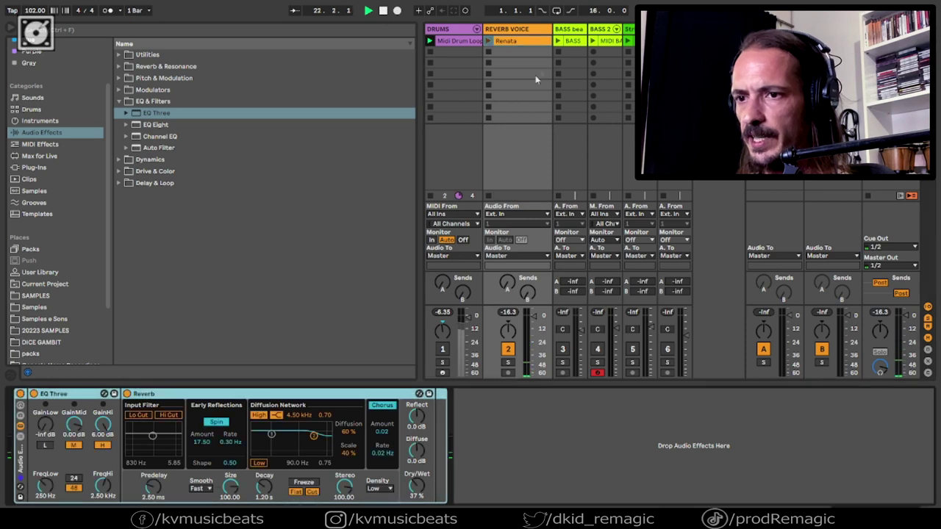
pyautogui.click(488, 42)
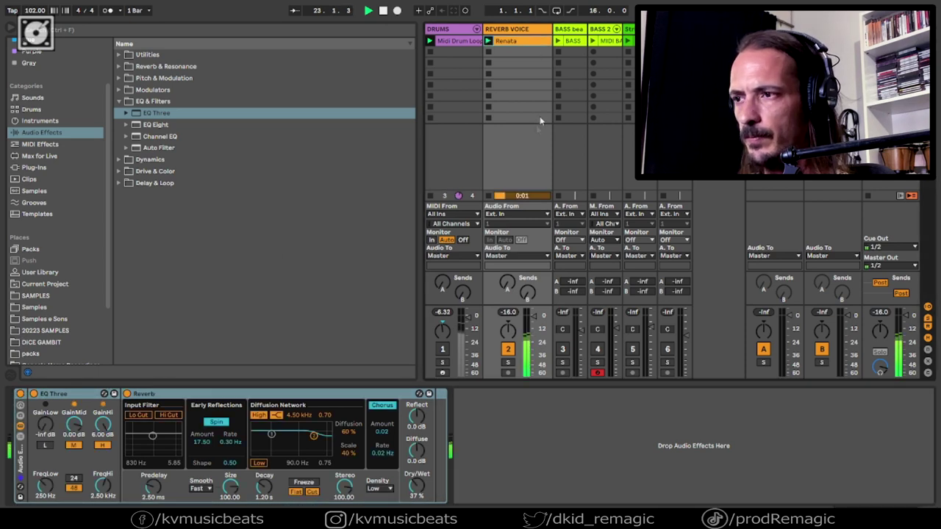
# - Activate the DRUMS track and launch the vocal clip over the drum loop
pyautogui.click(442, 348)
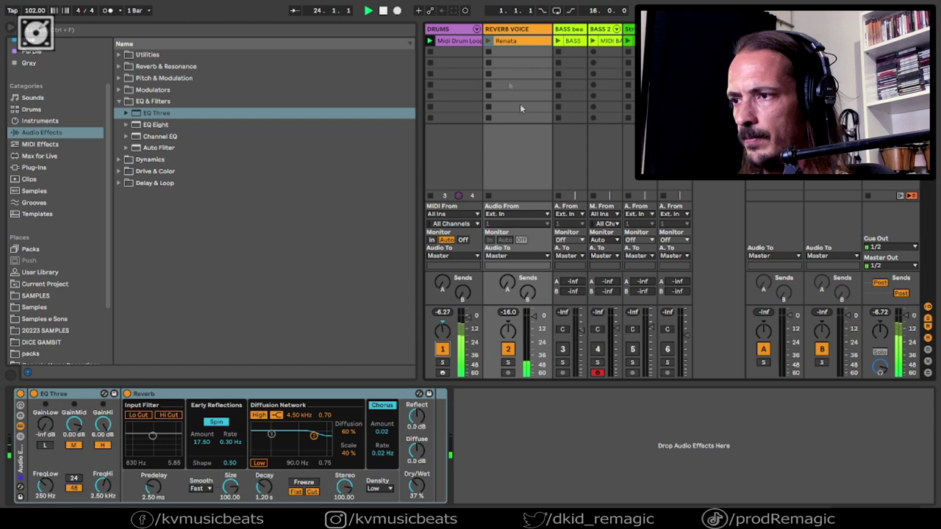
pyautogui.click(489, 41)
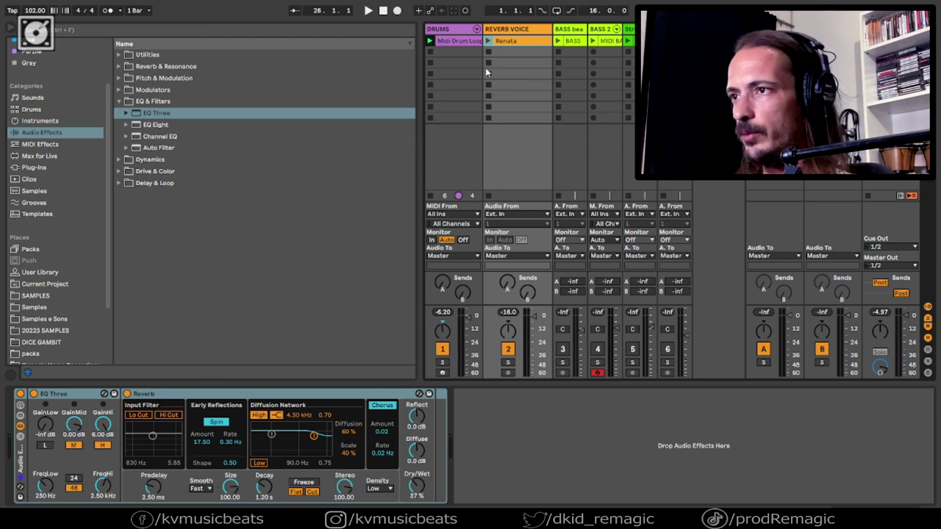
# - Deactivate the REVERB VOICE track and audition the DRUMS track alone, reviewing its device chain through to the Reverb
pyautogui.click(510, 352)
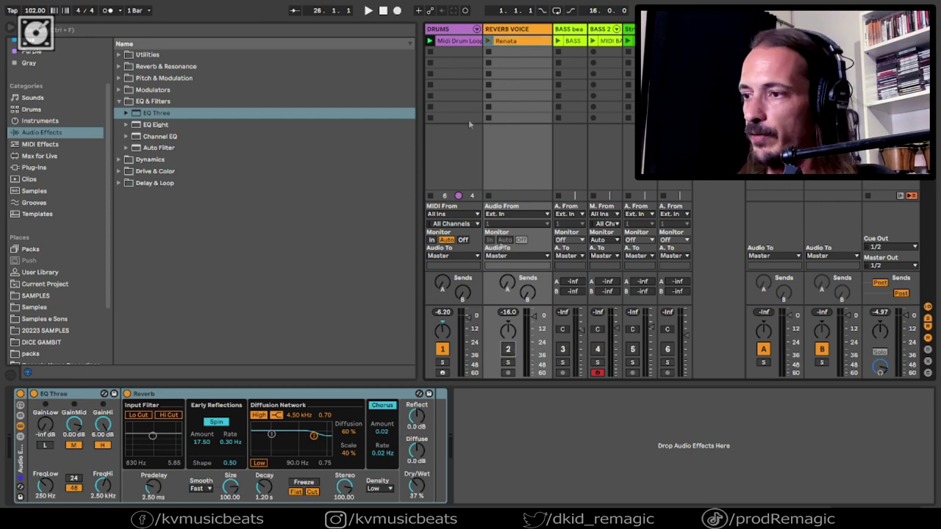
pyautogui.click(458, 31)
pyautogui.press('space')
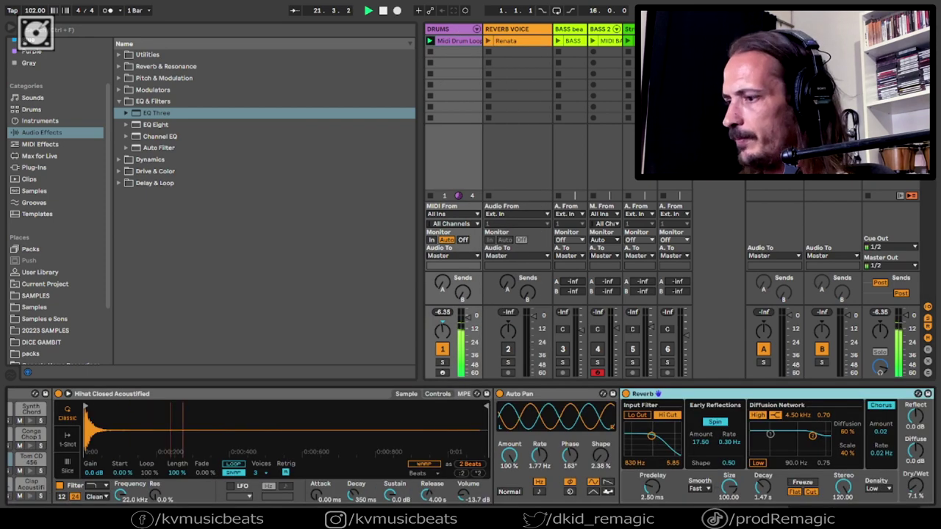
pyautogui.hscroll(3, 889, 458)
pyautogui.hscroll(-10, 887, 457)
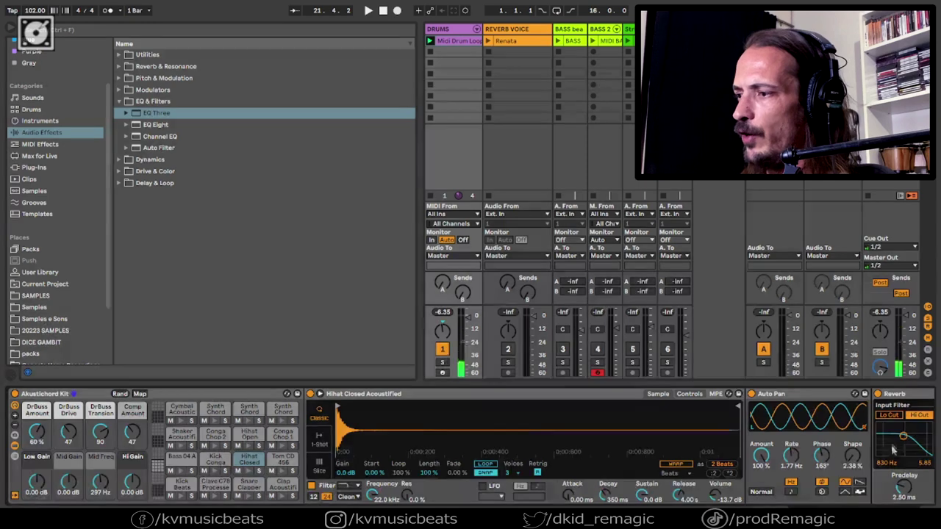
pyautogui.hscroll(10, 888, 456)
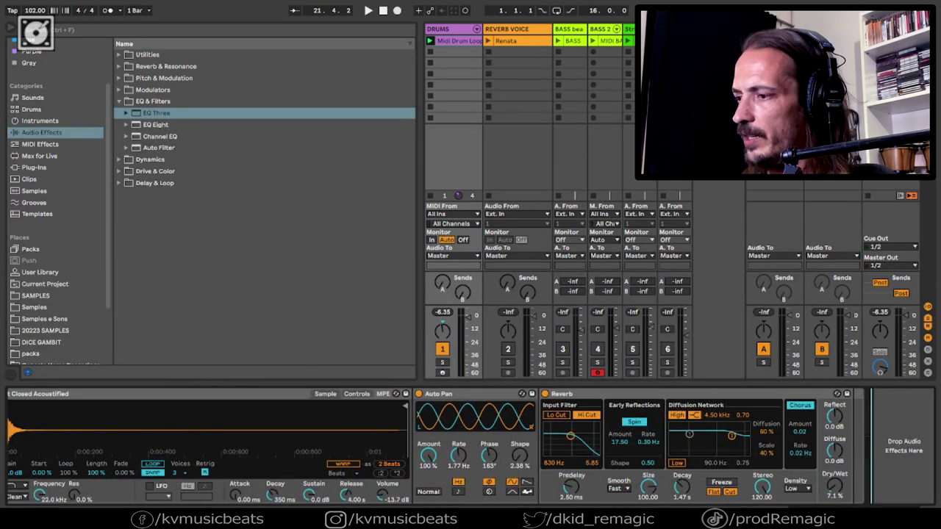
# - Review the DRUMS track's device chain from the Akustichord Kit's Hihat Closed pad through the Auto Pan to the Reverb
pyautogui.hscroll(-10, 366, 457)
pyautogui.doubleClick(252, 463)
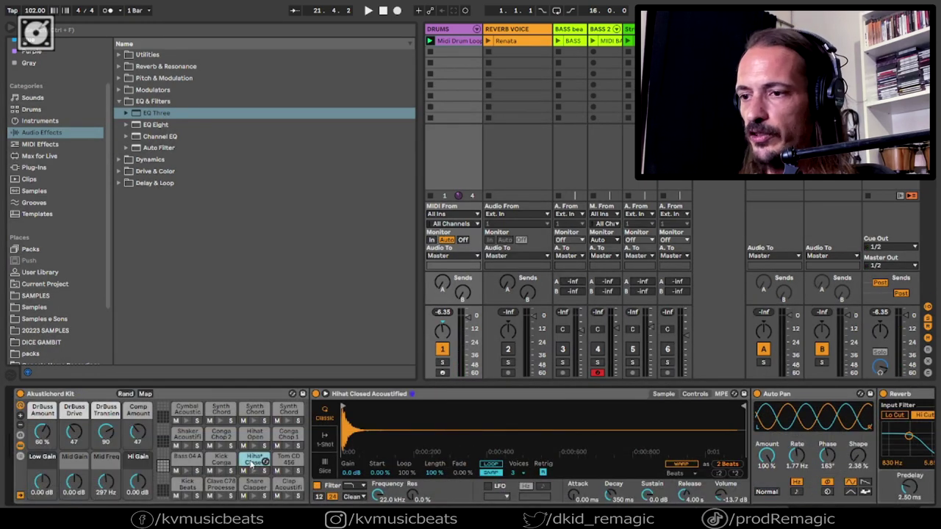
pyautogui.click(257, 462)
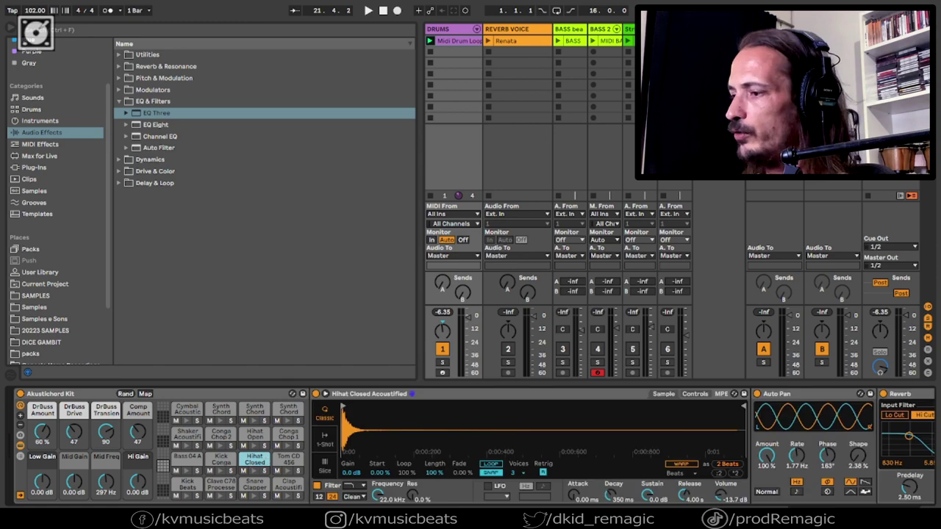
pyautogui.click(861, 509)
pyautogui.click(486, 399)
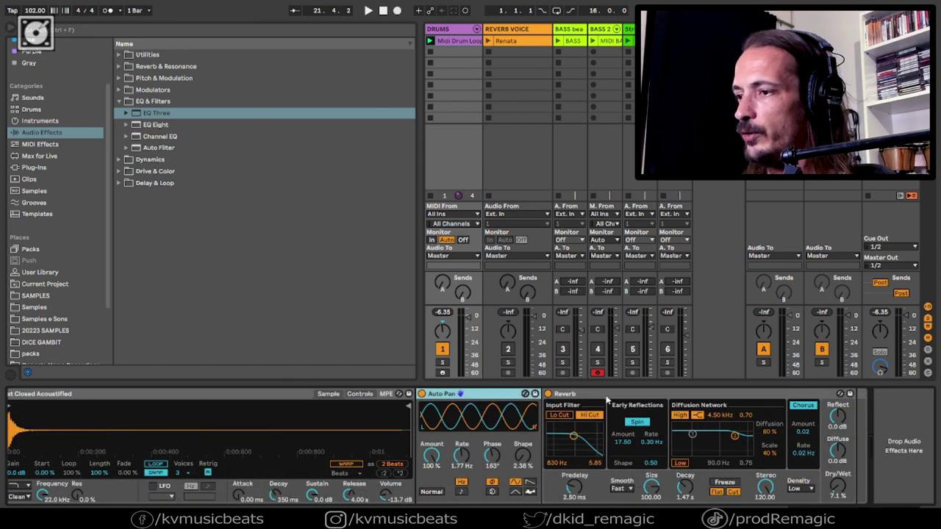
# - Add an EQ Eight after the Reverb at the end of the DRUMS track's device chain
pyautogui.click(606, 396)
pyautogui.click(155, 125)
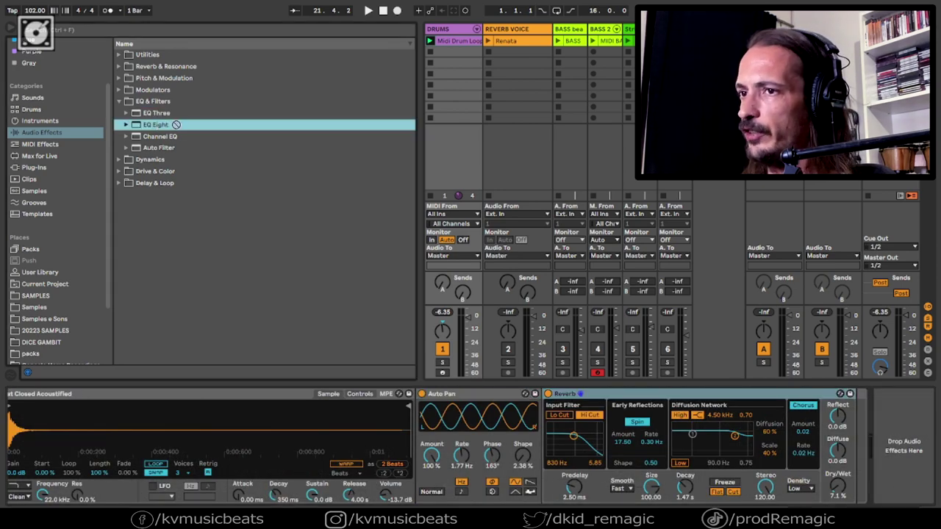
pyautogui.moveTo(892, 386); pyautogui.dragTo(909, 417)
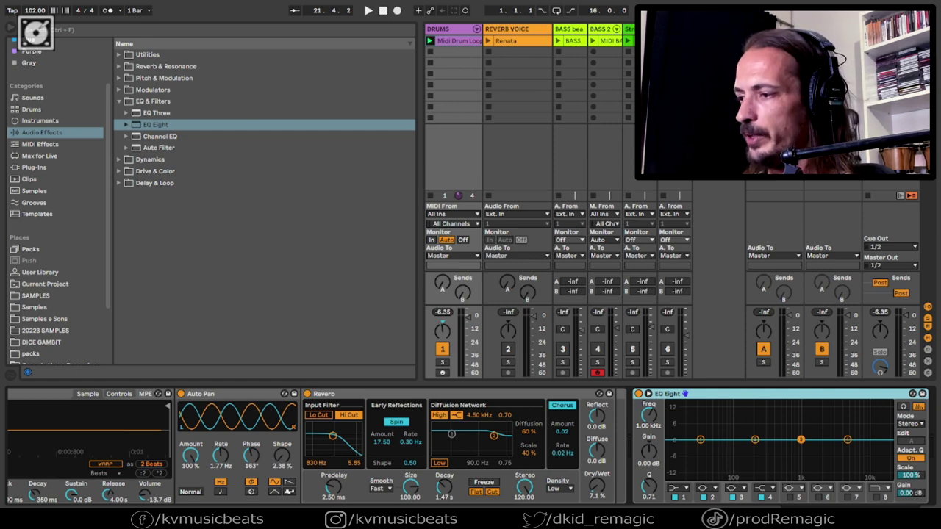
# - Audition the kick and snare pads of the Akustichord Kit and listen briefly to the drum loop
pyautogui.moveTo(802, 506); pyautogui.dragTo(453, 507)
pyautogui.click(187, 497)
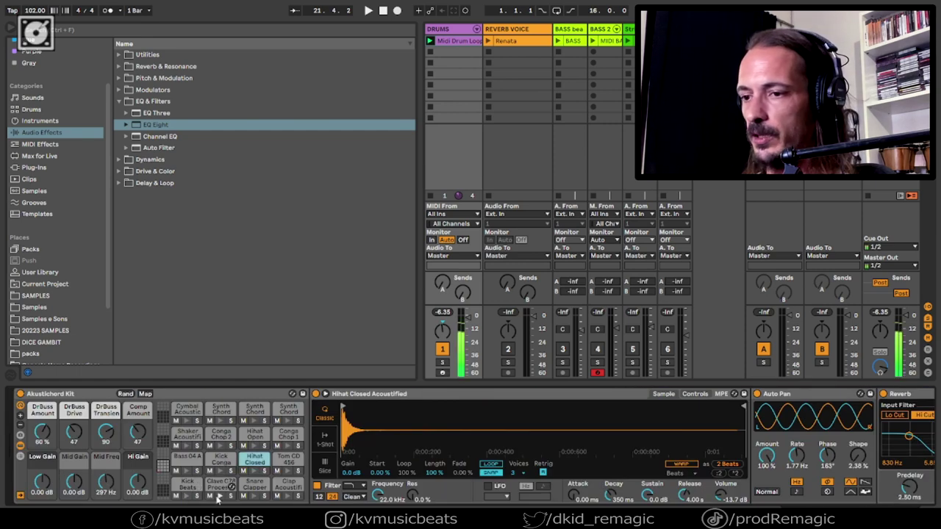
pyautogui.click(255, 497)
pyautogui.press('space')
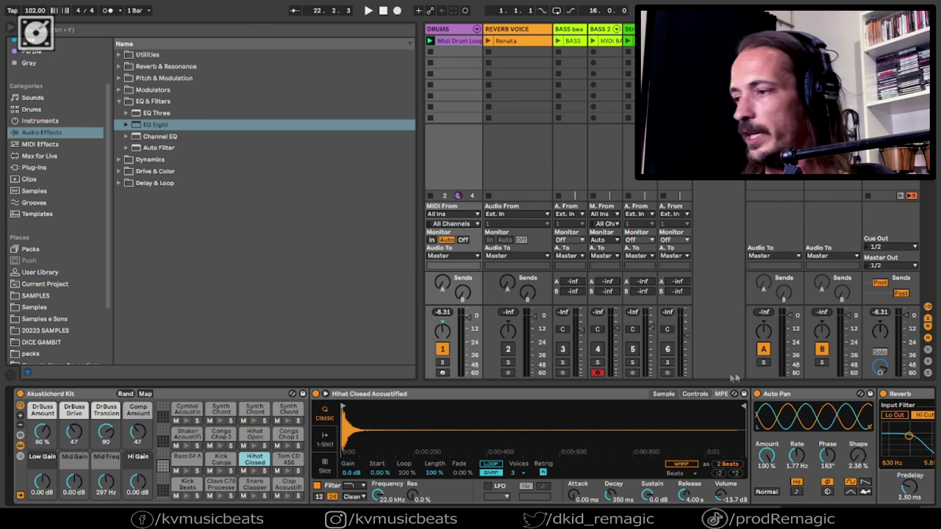
# - Activate filters 5 through 8 in the DRUMS track's EQ Eight and open its enlarged display, widened across the window
pyautogui.moveTo(837, 516); pyautogui.dragTo(886, 516)
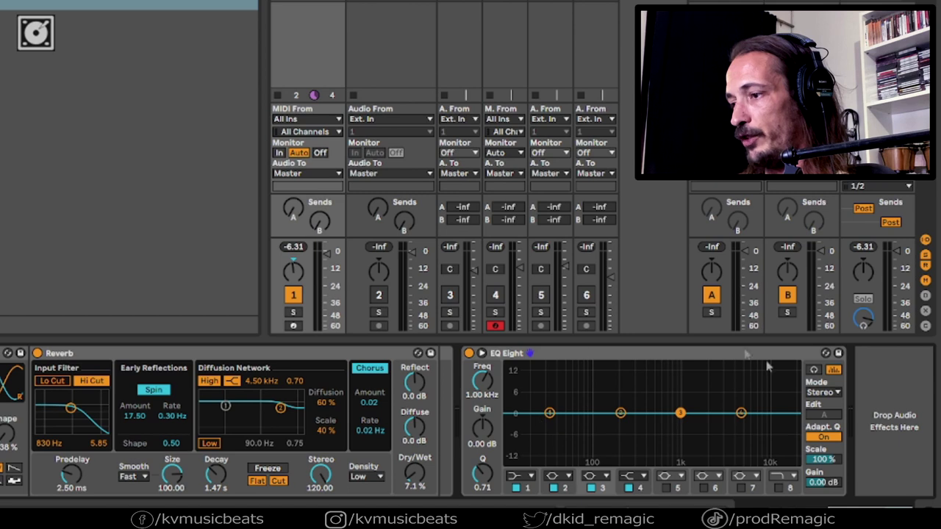
pyautogui.click(551, 414)
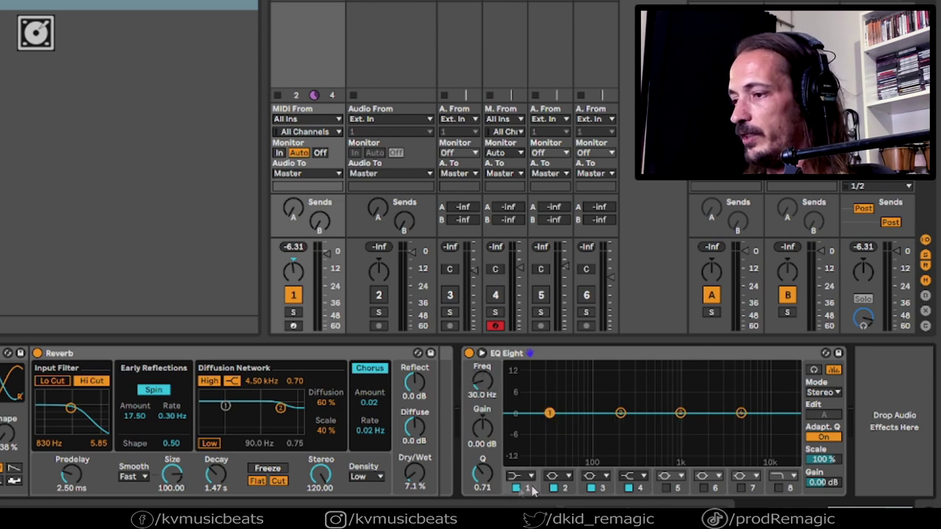
pyautogui.click(663, 489)
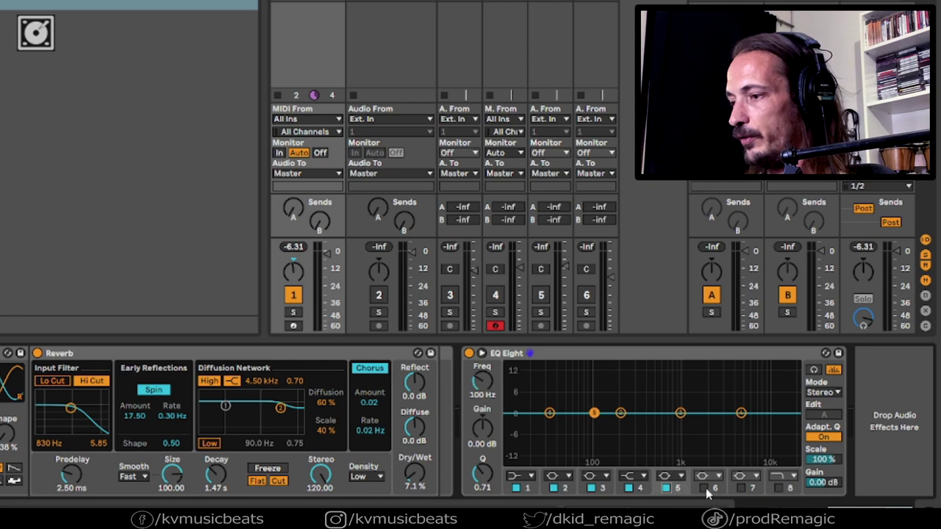
pyautogui.click(705, 489)
pyautogui.click(741, 489)
pyautogui.click(778, 489)
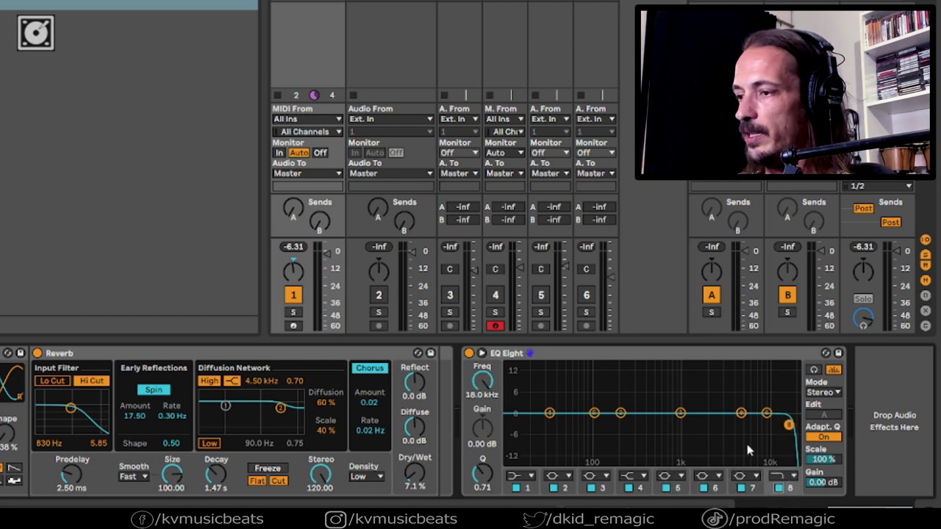
pyautogui.click(481, 354)
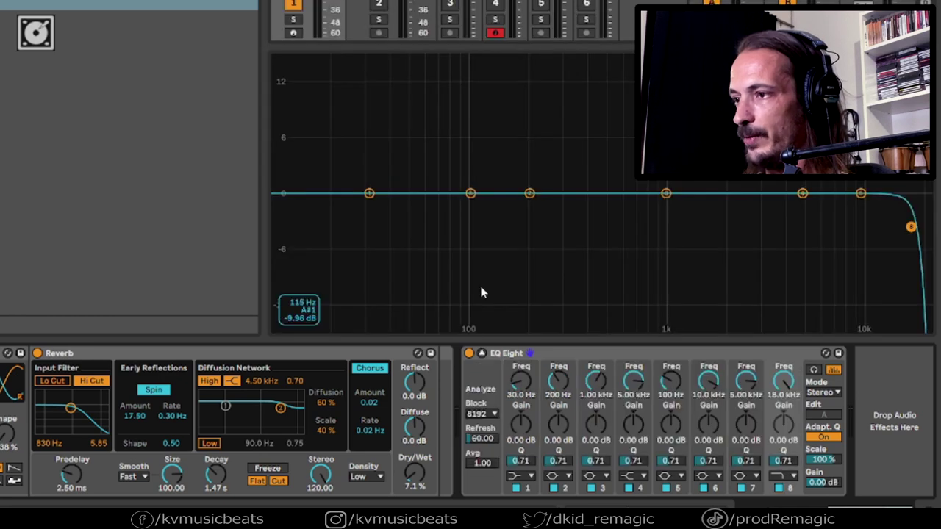
pyautogui.moveTo(266, 159); pyautogui.dragTo(25, 160)
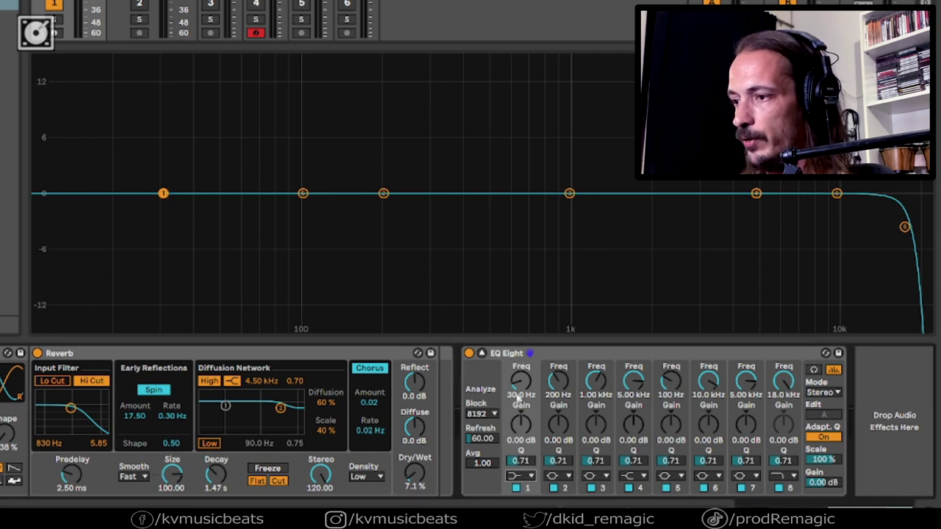
# - Make EQ Eight filter 1 a steep low cut at 20.3 Hz and move filter 8's high cut to 20.3 kHz
pyautogui.click(517, 387)
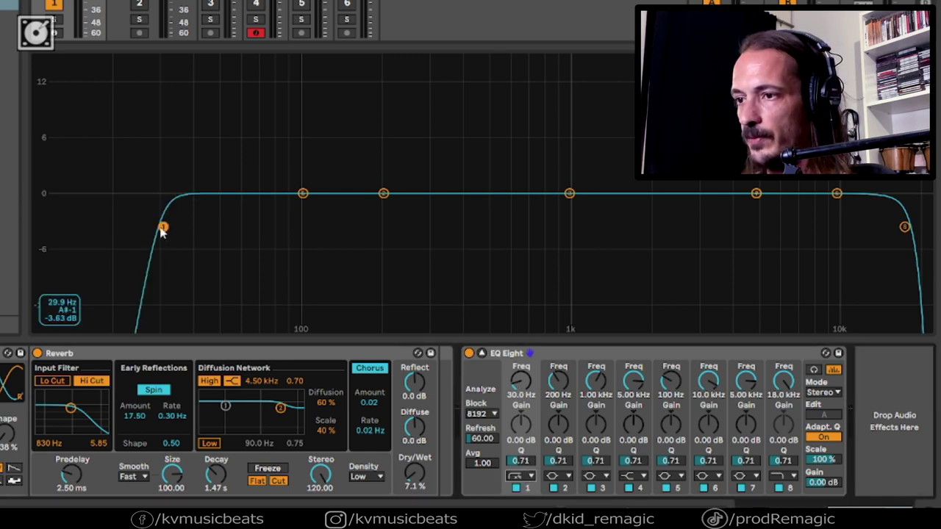
pyautogui.moveTo(162, 228); pyautogui.dragTo(118, 225)
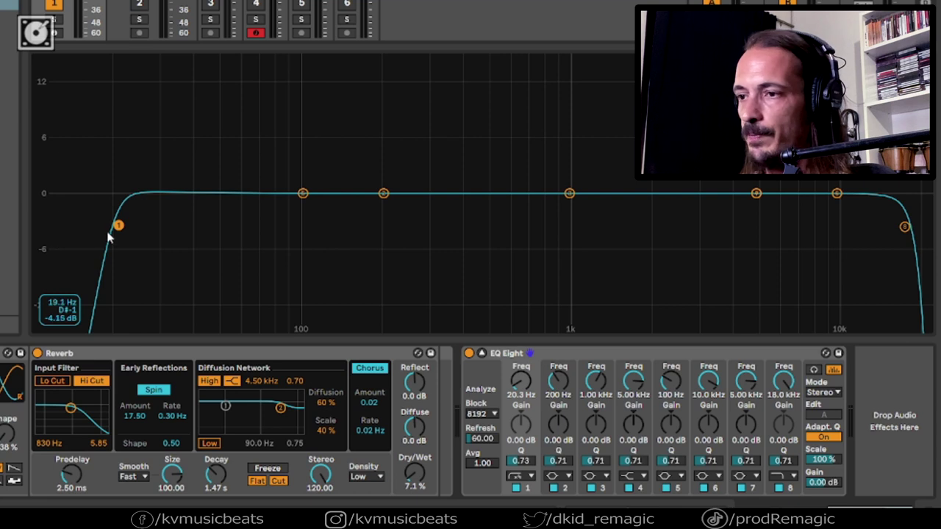
pyautogui.click(904, 228)
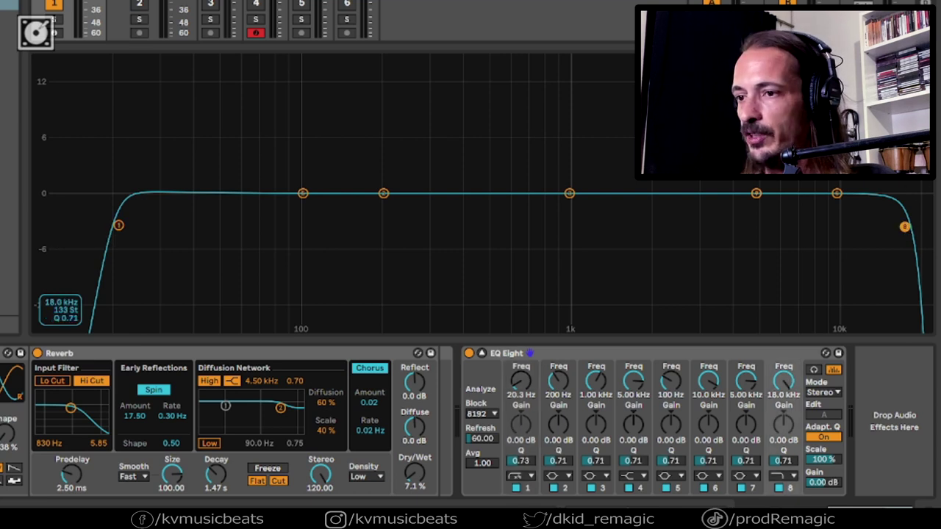
pyautogui.moveTo(904, 227); pyautogui.dragTo(918, 225)
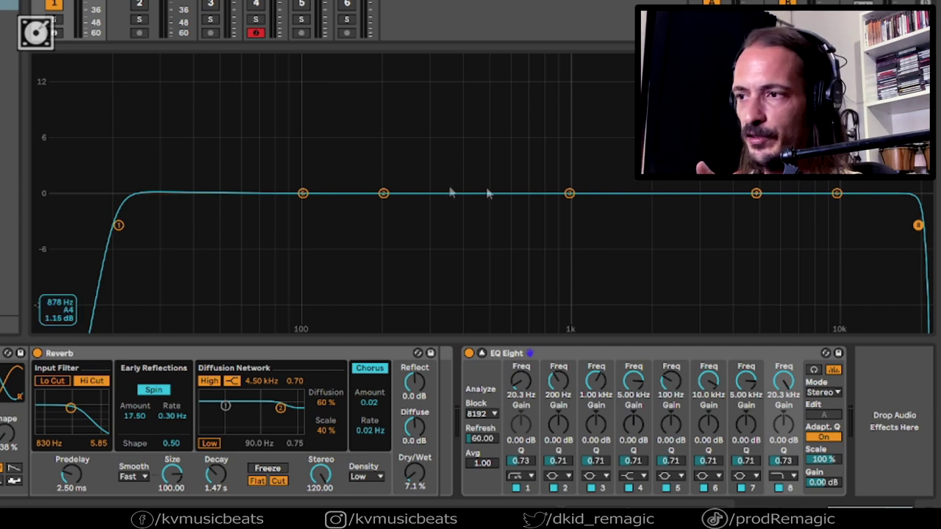
# - Nudge EQ Eight filter 5 to 97.8 Hz at -0.44 dB and look over the processing modes, keeping Stereo
pyautogui.moveTo(303, 195)
pyautogui.mouseDown()
pyautogui.moveTo(301, 179)
pyautogui.moveTo(300, 197)
pyautogui.mouseUp()
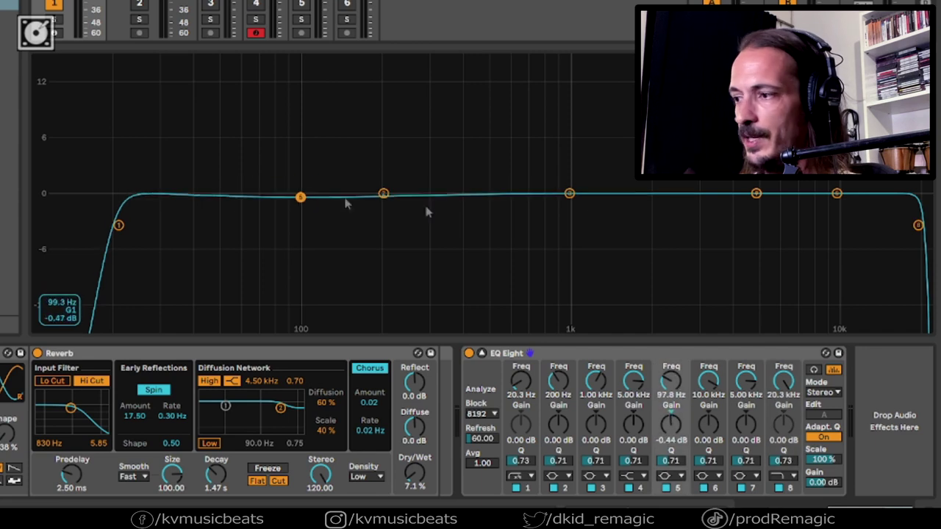
pyautogui.click(830, 393)
pyautogui.click(828, 404)
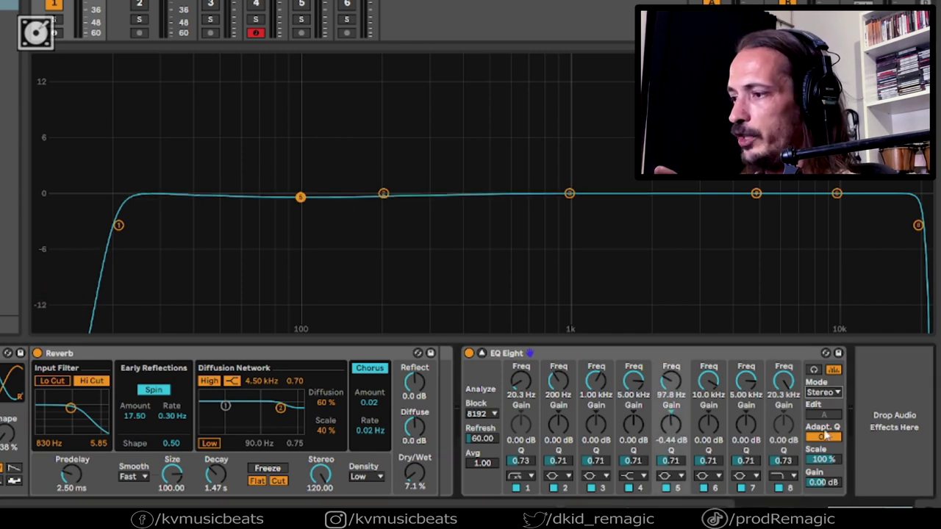
pyautogui.click(825, 393)
pyautogui.click(826, 403)
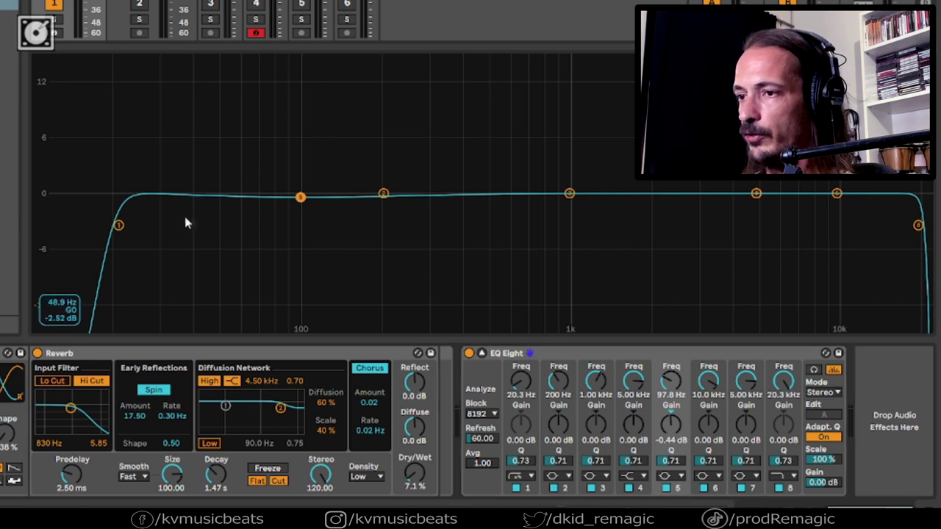
# - Move EQ Eight filter 5 down to 55.6 Hz with its gain at 0 dB
pyautogui.click(301, 198)
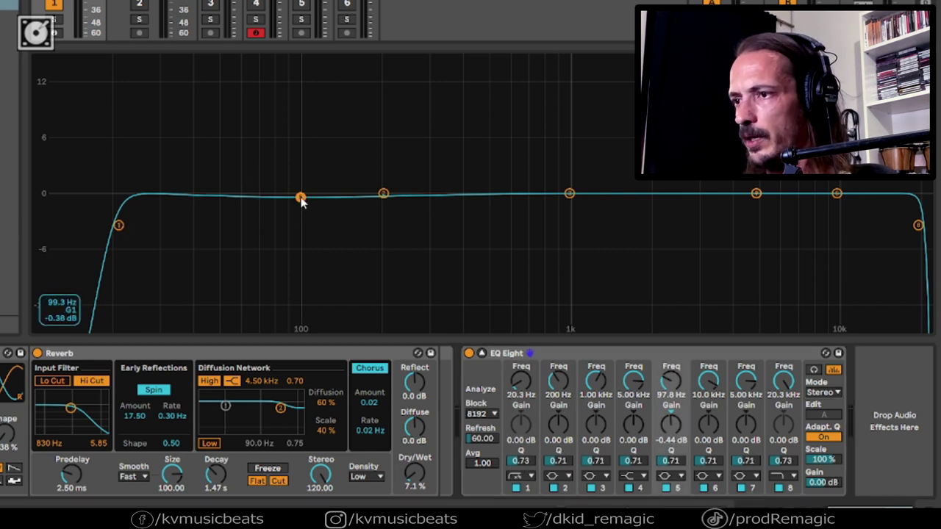
pyautogui.moveTo(302, 199); pyautogui.dragTo(284, 187)
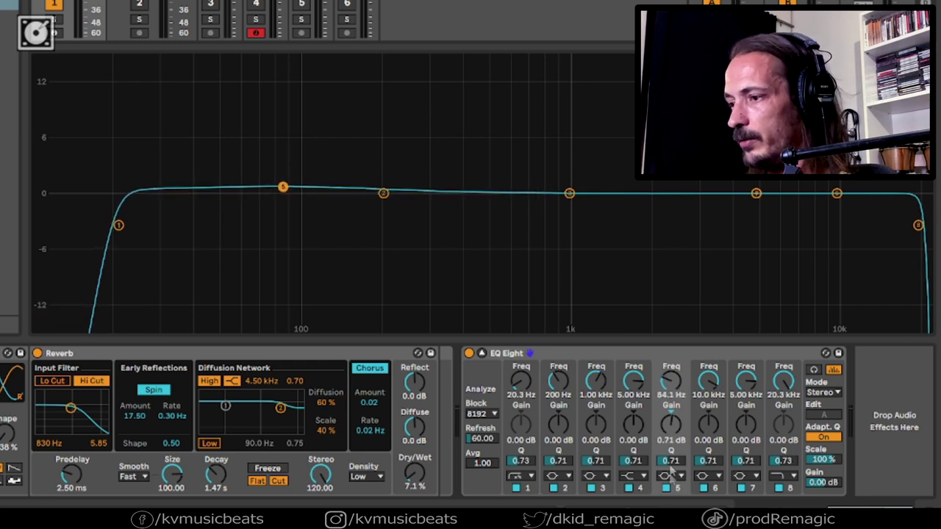
pyautogui.moveTo(283, 187); pyautogui.dragTo(233, 193)
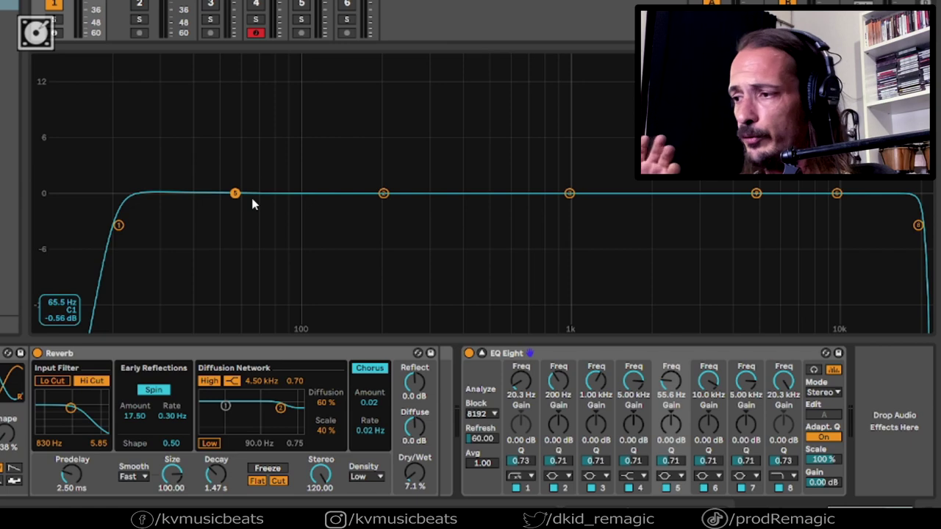
# - Play the drum loop in short passes and examine its frequency spectrum in the EQ Eight display
pyautogui.press('space')
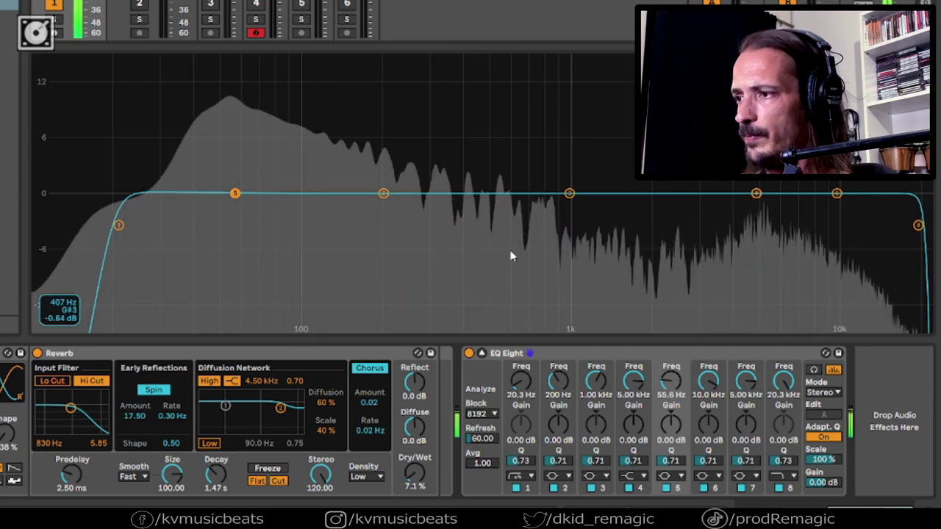
pyautogui.press('space')
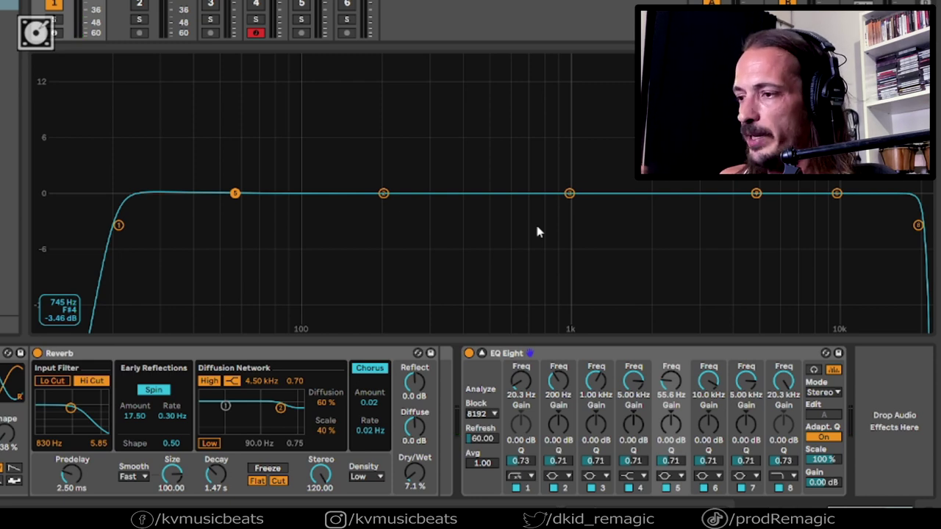
pyautogui.press('space')
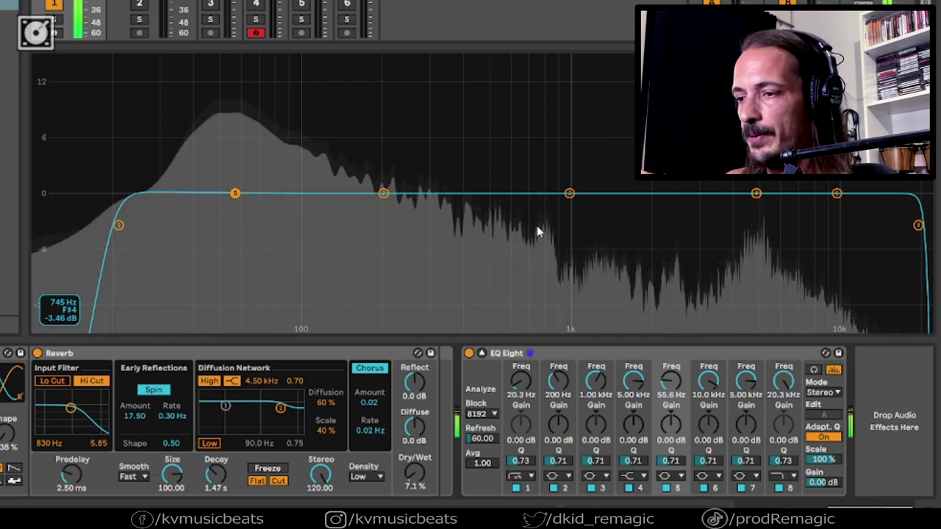
pyautogui.press('space')
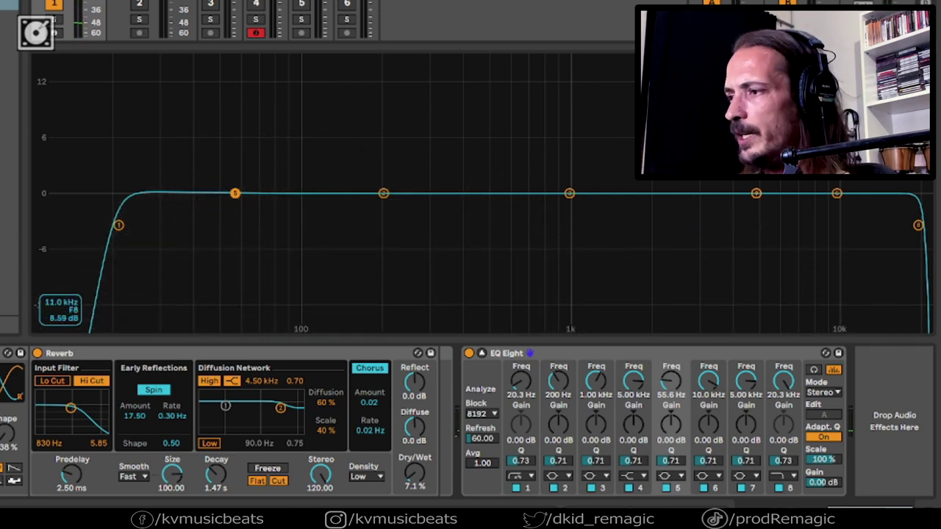
# - Boost EQ Eight filter 7 by 3.64 dB at 3.20 kHz and compare the drum loop with the EQ bypassed and active
pyautogui.moveTo(757, 195); pyautogui.dragTo(704, 160)
pyautogui.press('space')
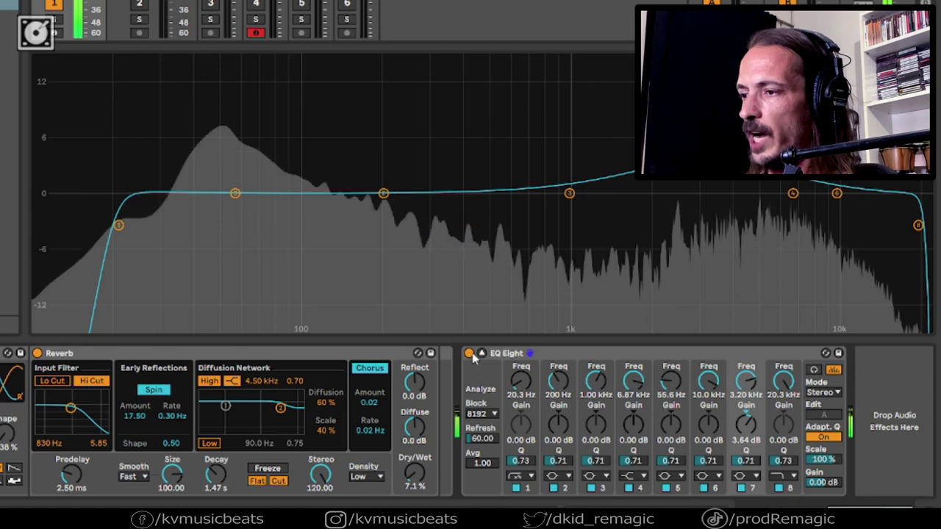
pyautogui.click(469, 354)
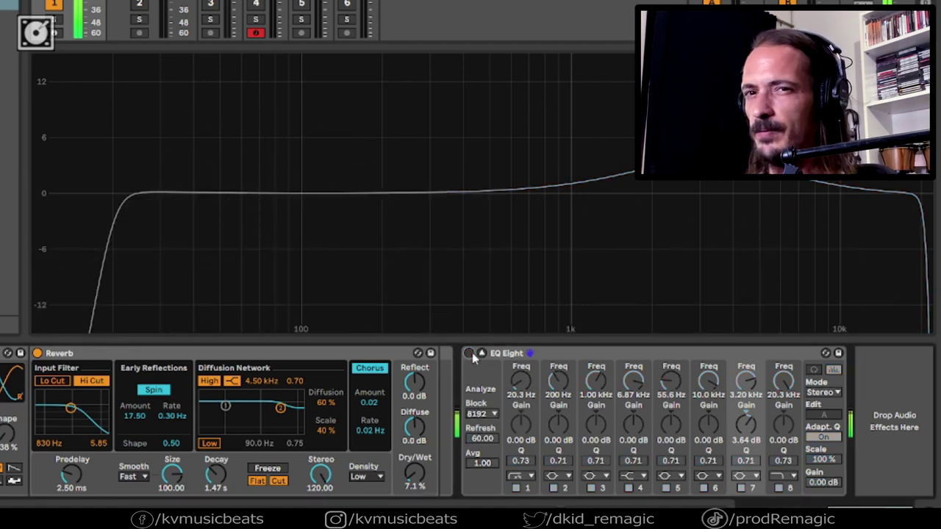
pyautogui.click(470, 353)
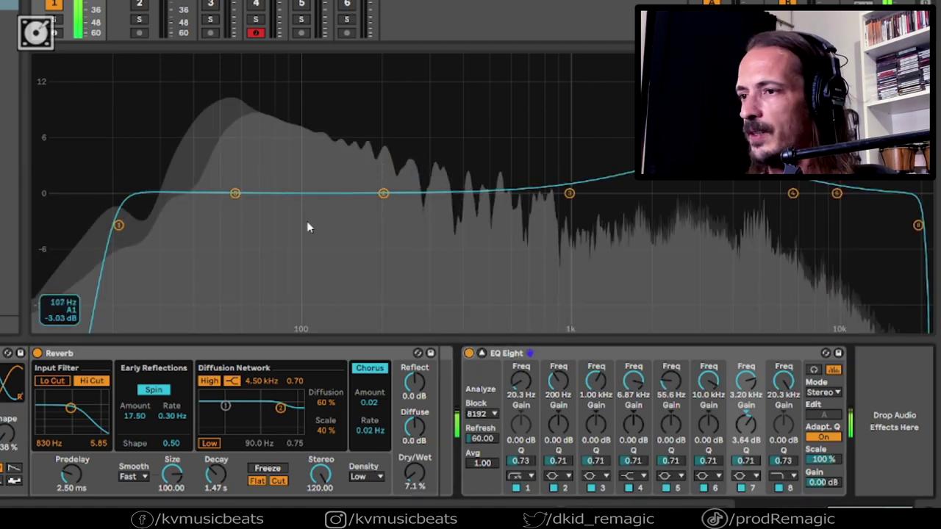
# - Set EQ Eight filter 5 to 45.8 Hz at -0.18 dB and filter 2 to 55.2 Hz with a 1.95 dB boost
pyautogui.moveTo(235, 193); pyautogui.dragTo(212, 197)
pyautogui.moveTo(380, 195); pyautogui.dragTo(234, 176)
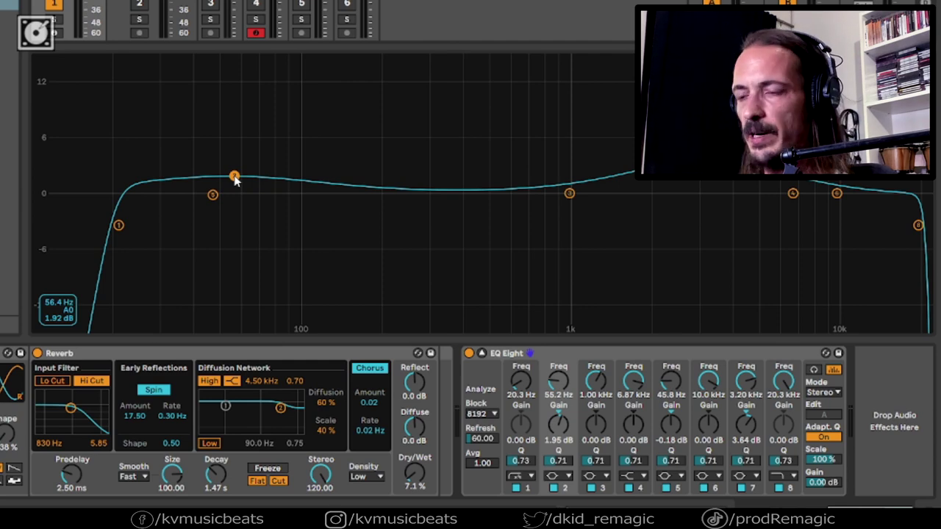
# - Try a deep low-end cut with EQ Eight filter 2 at 51.9 Hz and -7.81 dB while auditioning the drums
pyautogui.press('space')
pyautogui.moveTo(234, 175); pyautogui.dragTo(230, 220)
pyautogui.moveTo(227, 246); pyautogui.dragTo(228, 265)
pyautogui.press('space')
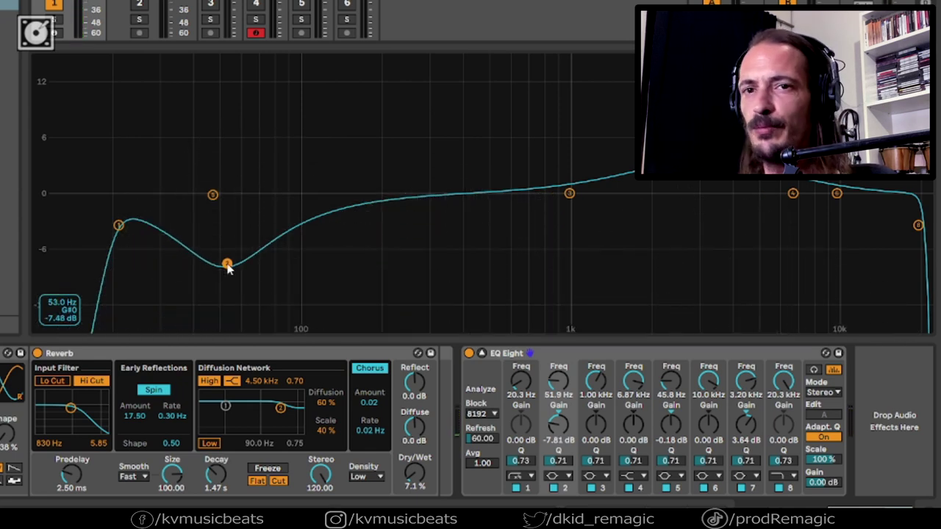
# - Set EQ Eight filter 2 to 34.1 Hz with a 2.22 dB boost and collapse the enlarged EQ display
pyautogui.moveTo(227, 264); pyautogui.dragTo(178, 174)
pyautogui.press('space')
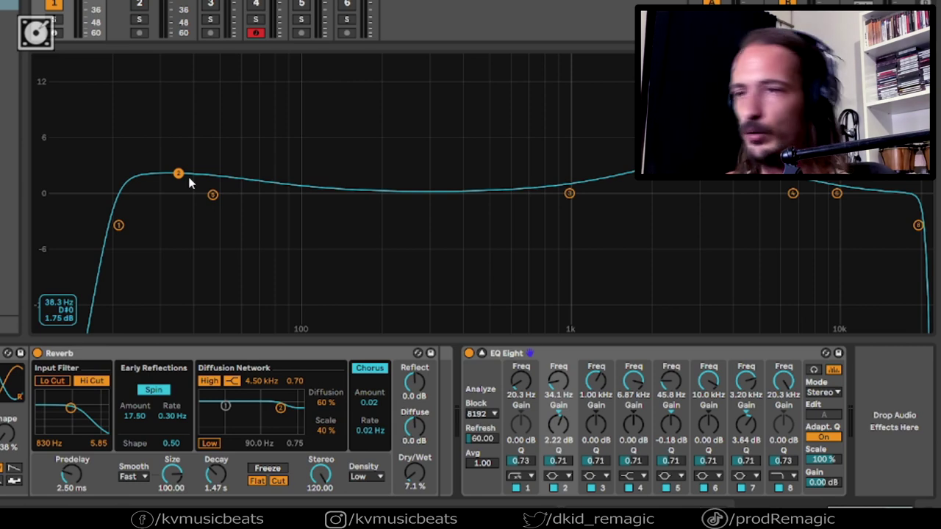
pyautogui.moveTo(348, 49); pyautogui.dragTo(348, 140)
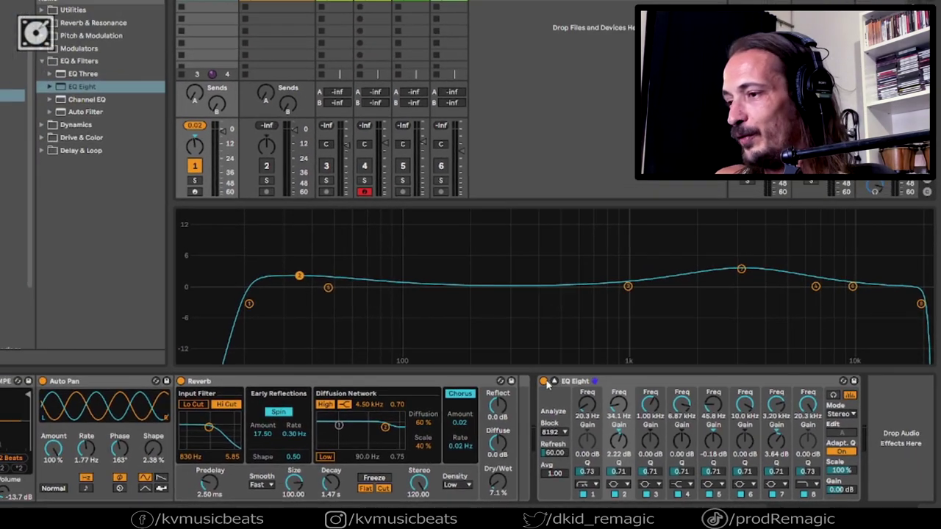
pyautogui.click(482, 353)
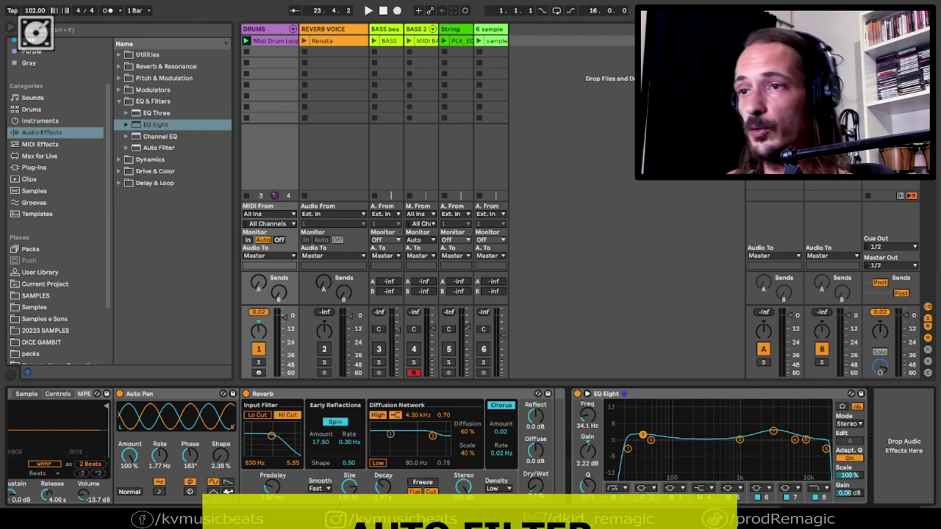
# - Add Auto Filter to the Master track's empty device chain
pyautogui.click(163, 148)
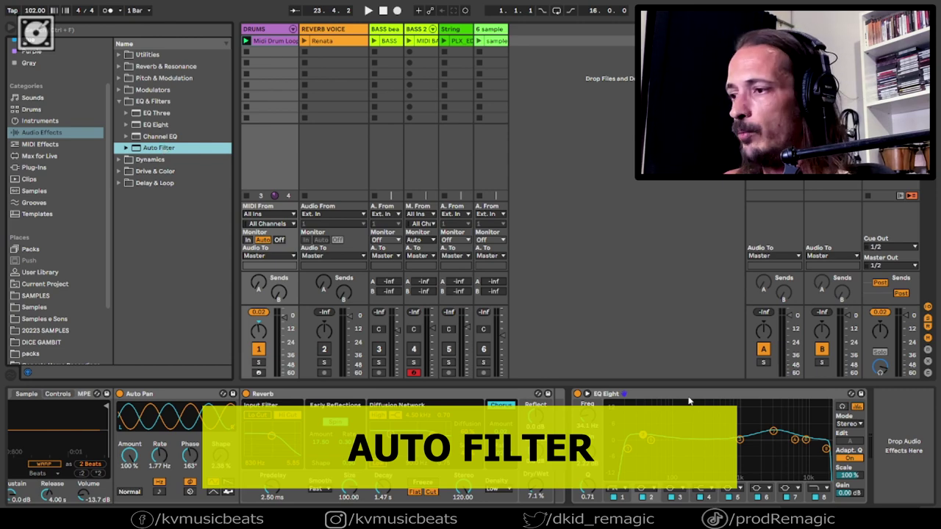
pyautogui.click(711, 451)
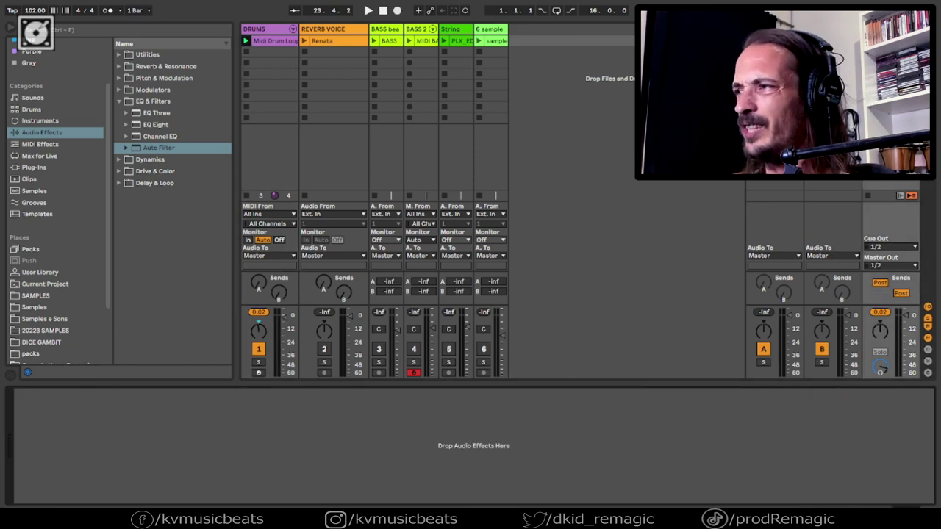
pyautogui.moveTo(151, 150); pyautogui.dragTo(265, 417)
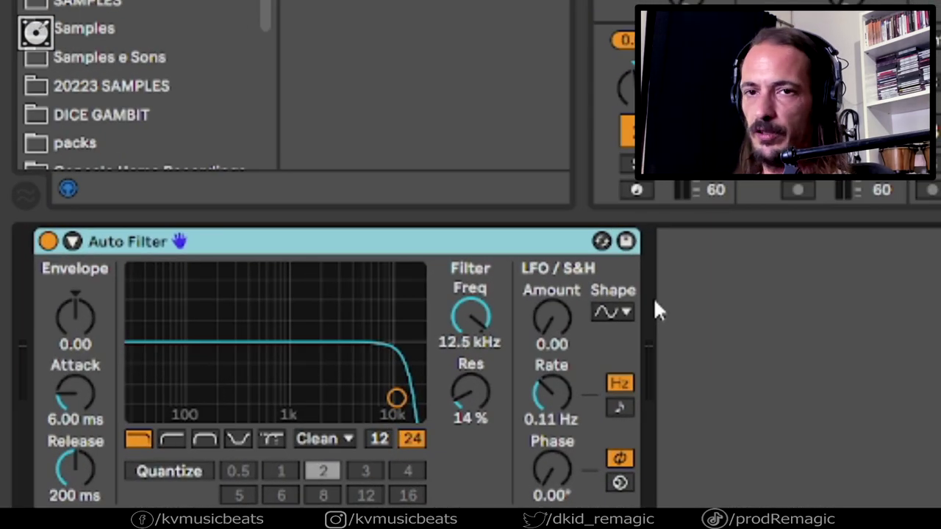
# - Try Auto Filter as a low-pass at 12.1 kHz and as a high-pass at 3.25 kHz, with 16% resonance
pyautogui.click(397, 399)
pyautogui.moveTo(396, 396)
pyautogui.mouseDown()
pyautogui.moveTo(191, 370)
pyautogui.moveTo(398, 384)
pyautogui.moveTo(402, 399)
pyautogui.moveTo(412, 363)
pyautogui.moveTo(361, 399)
pyautogui.moveTo(401, 394)
pyautogui.moveTo(290, 382)
pyautogui.moveTo(387, 385)
pyautogui.moveTo(395, 395)
pyautogui.mouseUp()
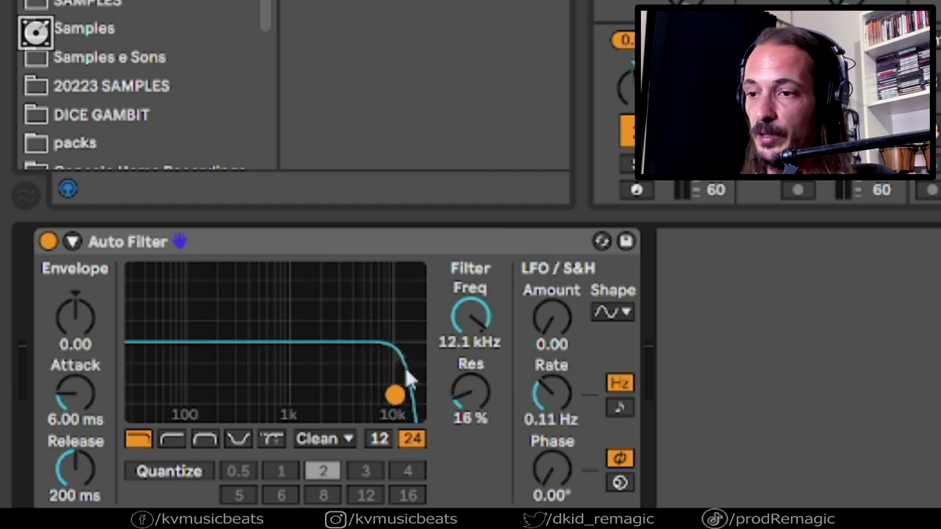
pyautogui.click(176, 439)
pyautogui.moveTo(395, 398); pyautogui.dragTo(338, 396)
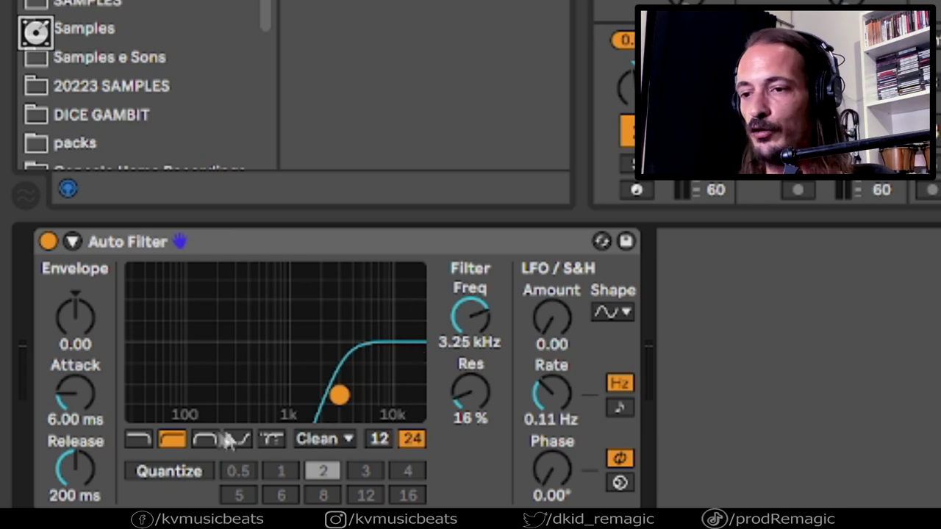
# - Switch Auto Filter to low-pass and sweep its cutoff down to 183 Hz with 20% resonance
pyautogui.click(132, 439)
pyautogui.moveTo(324, 396); pyautogui.dragTo(241, 397)
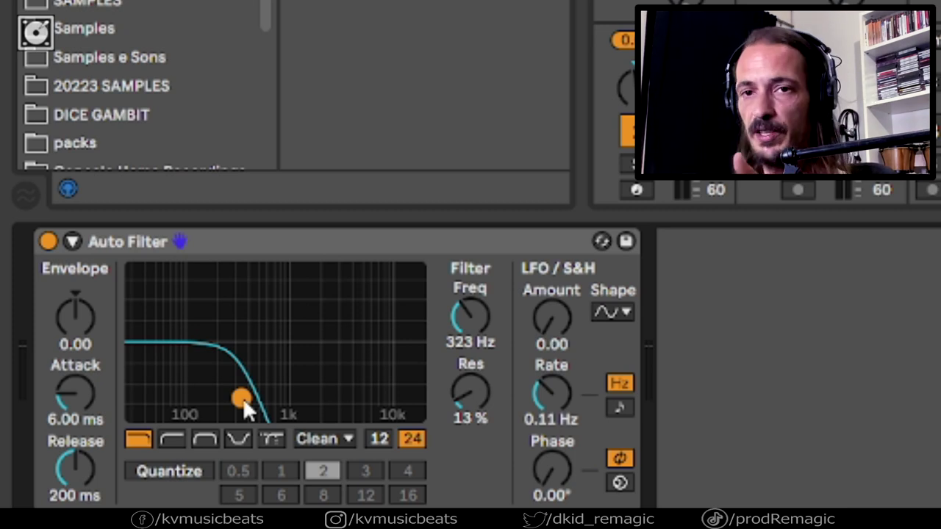
pyautogui.moveTo(243, 398); pyautogui.dragTo(205, 388)
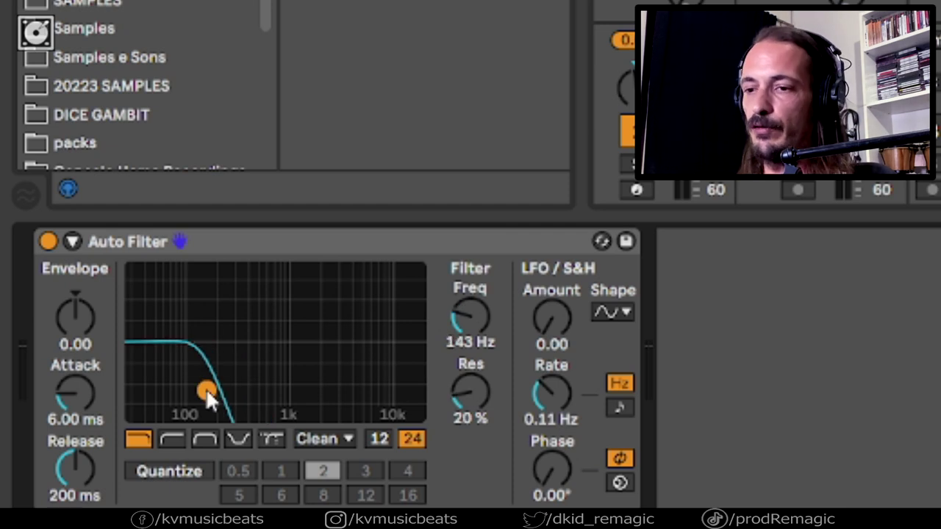
pyautogui.moveTo(221, 390); pyautogui.dragTo(230, 389)
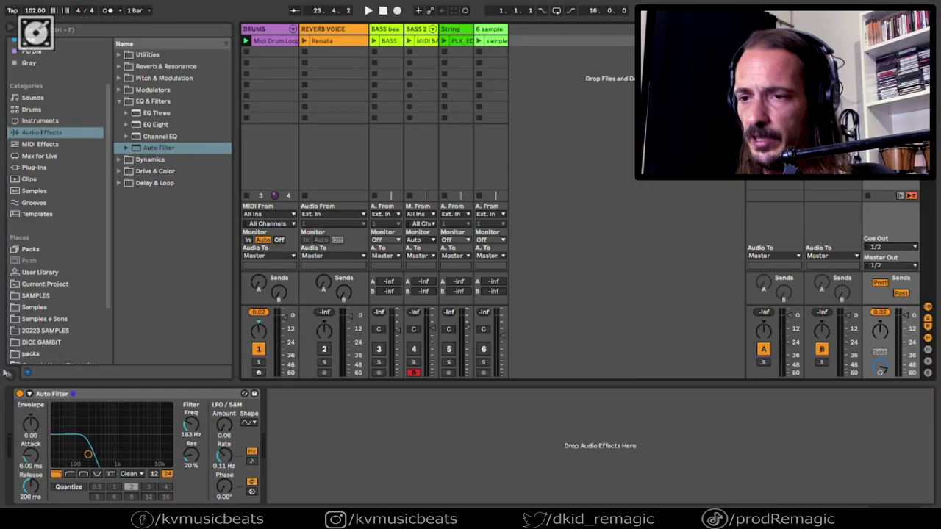
# - Activate the BASS beat and BASS 2 tracks and launch their clips alongside the drum loop
pyautogui.press('Tab')
pyautogui.press('Tab')
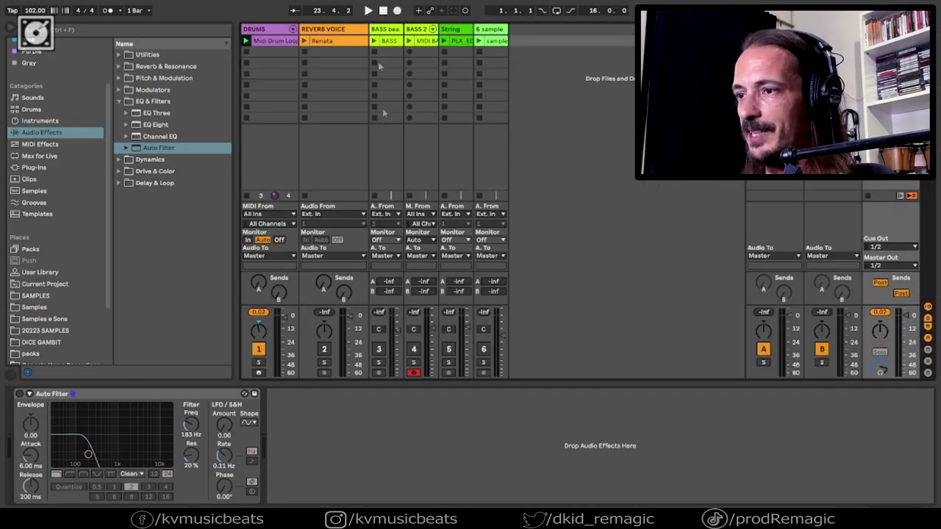
pyautogui.click(379, 349)
pyautogui.click(411, 351)
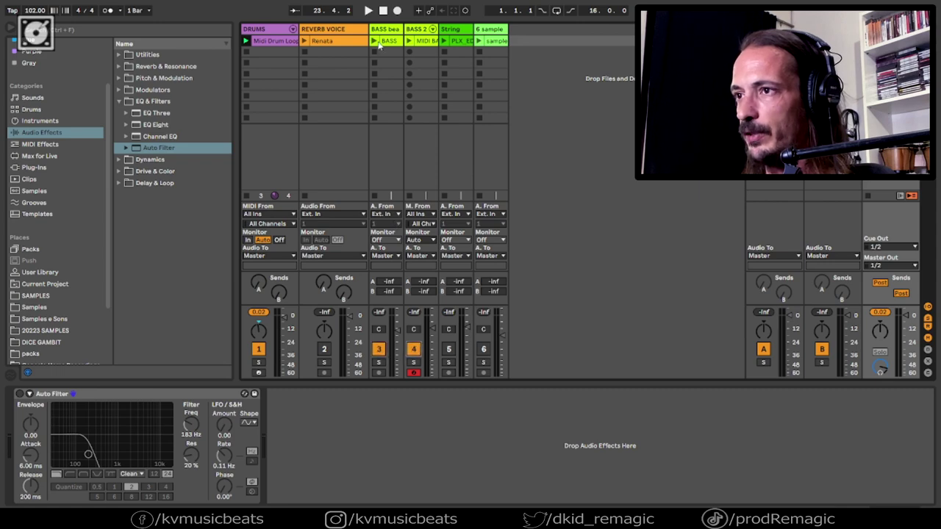
pyautogui.click(376, 41)
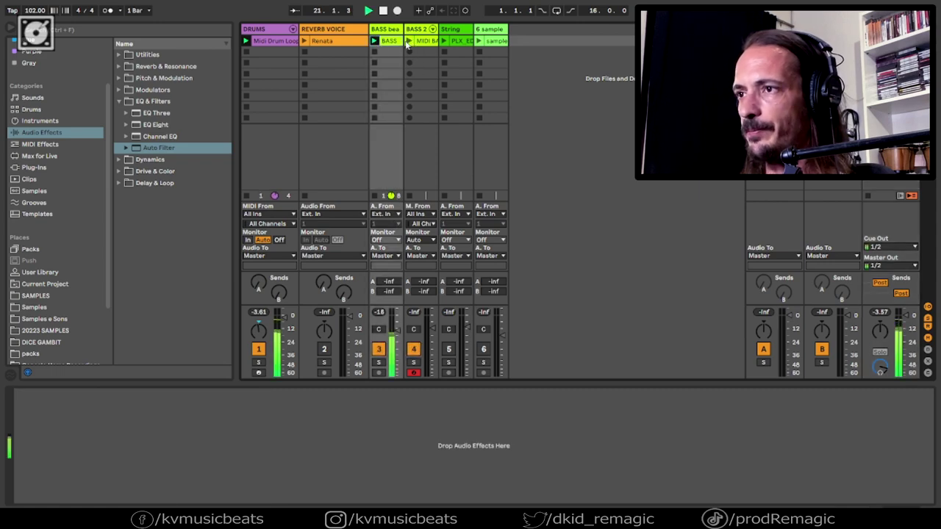
pyautogui.click(409, 41)
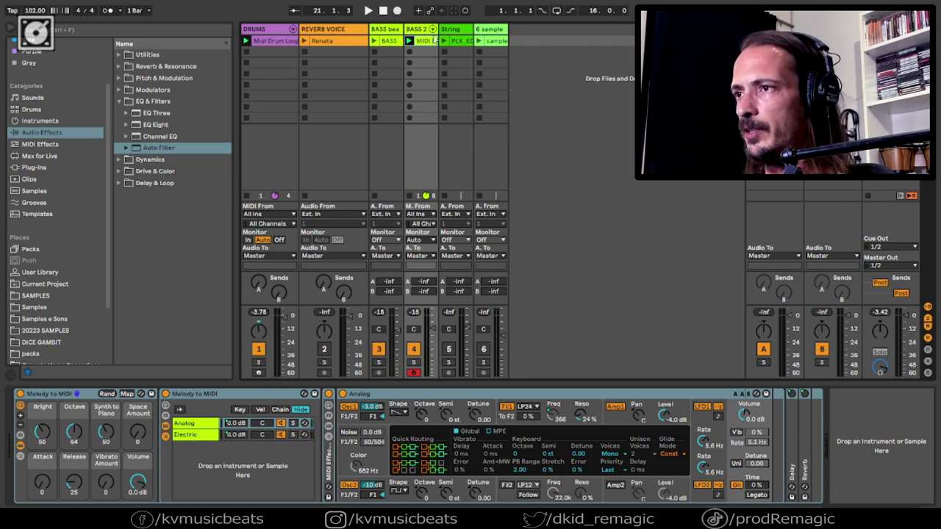
# - Audition the drums and both basses together with the clips on the String and 6 sample tracks
pyautogui.click(461, 29)
pyautogui.click(491, 29)
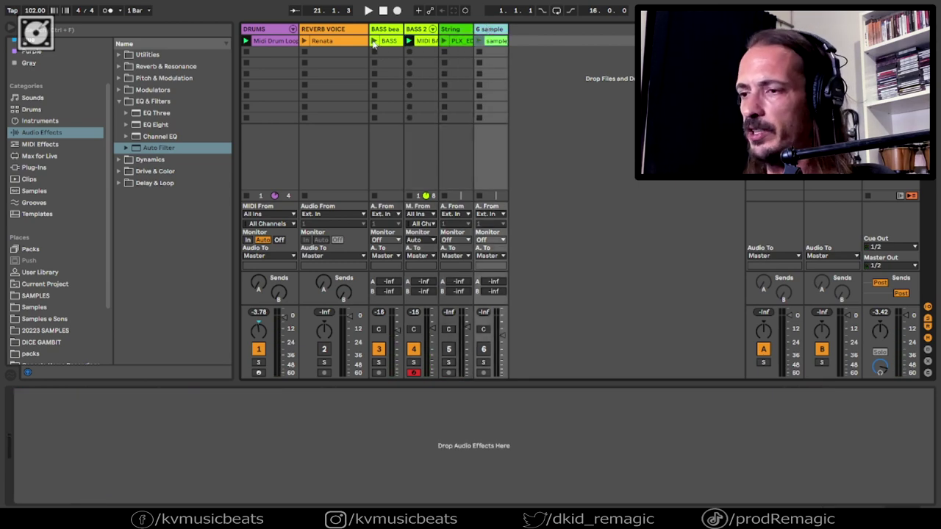
pyautogui.click(375, 41)
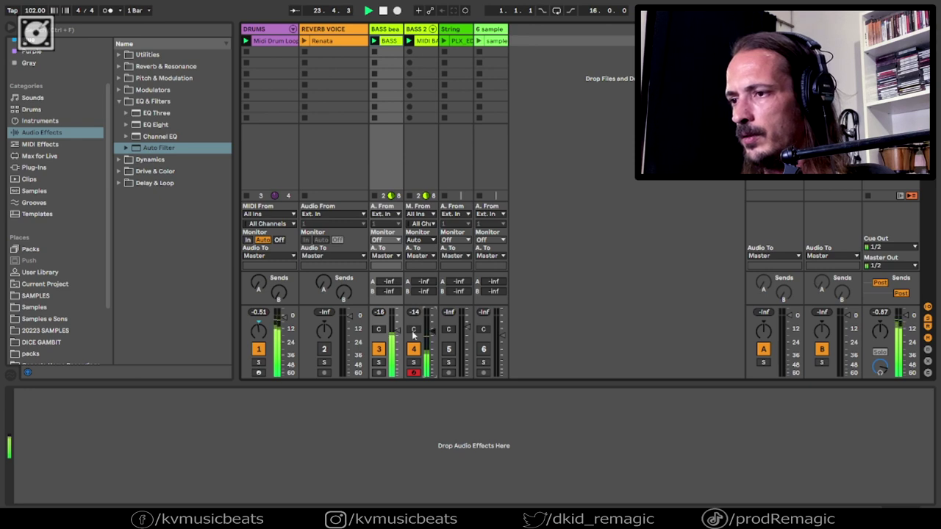
pyautogui.click(468, 29)
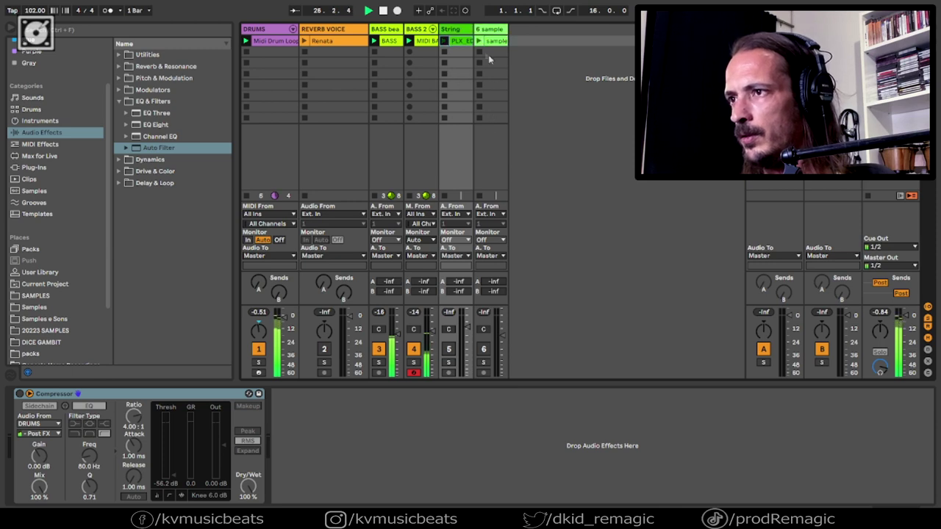
pyautogui.click(482, 174)
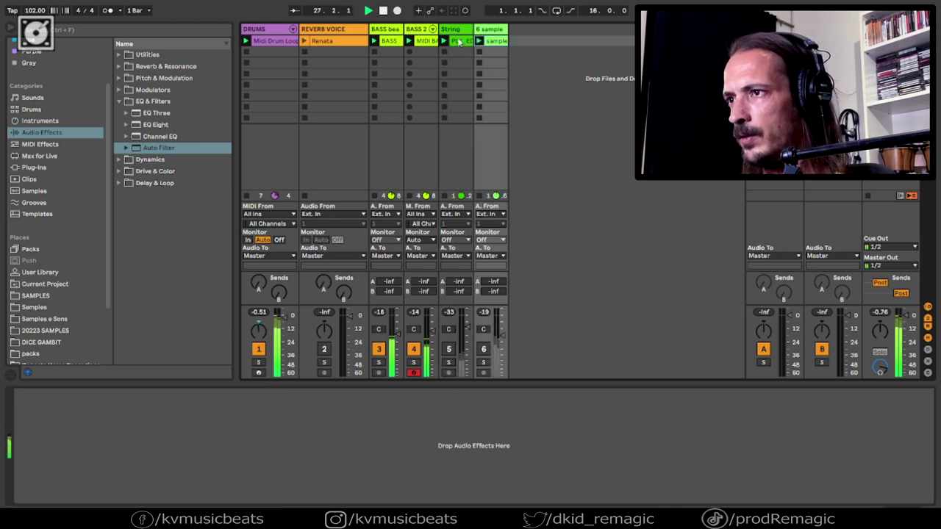
pyautogui.click(469, 272)
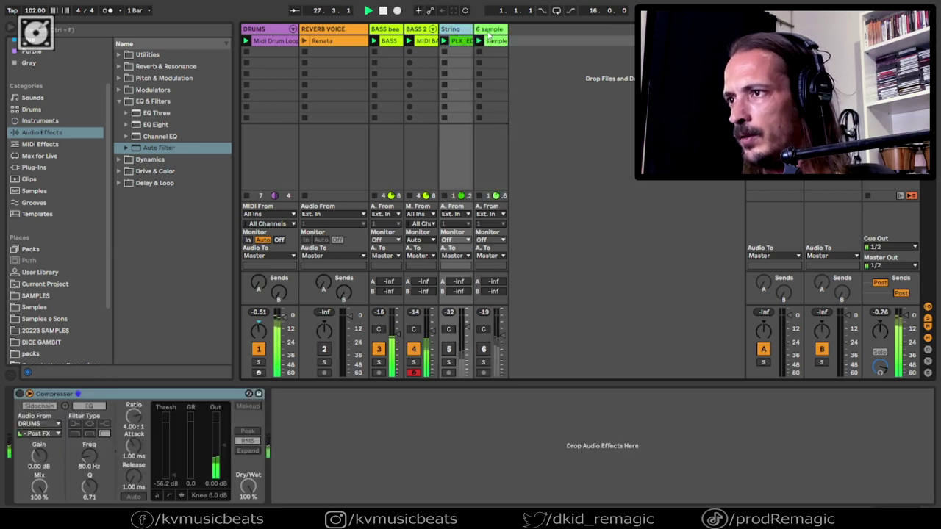
pyautogui.click(450, 351)
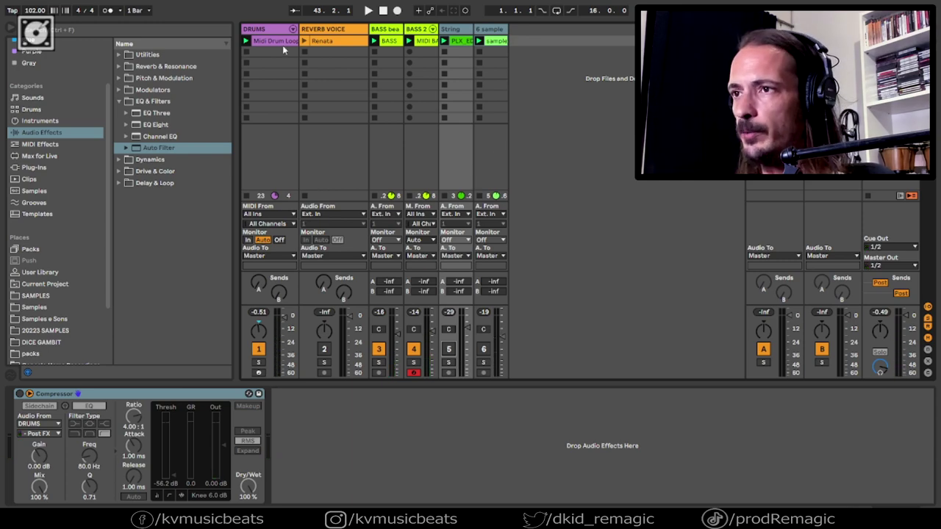
# - Compare the Session and Arrangement views and return all tracks to Arrangement playback
pyautogui.click(405, 42)
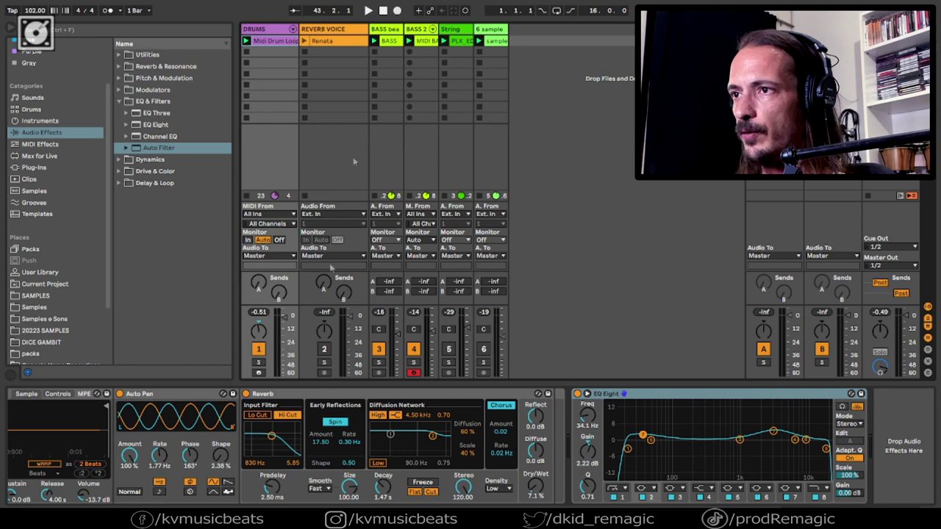
pyautogui.press('Tab')
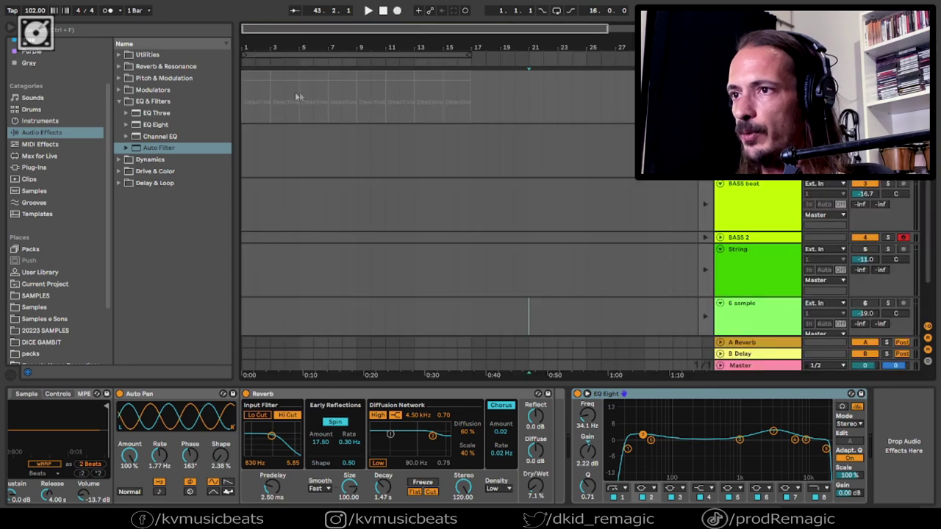
pyautogui.press('Tab')
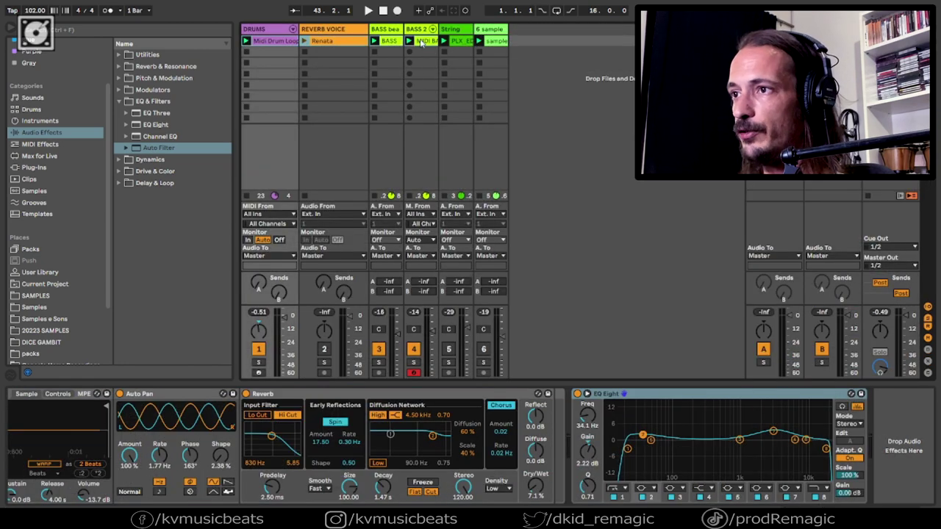
pyautogui.press('Tab')
pyautogui.press('Tab')
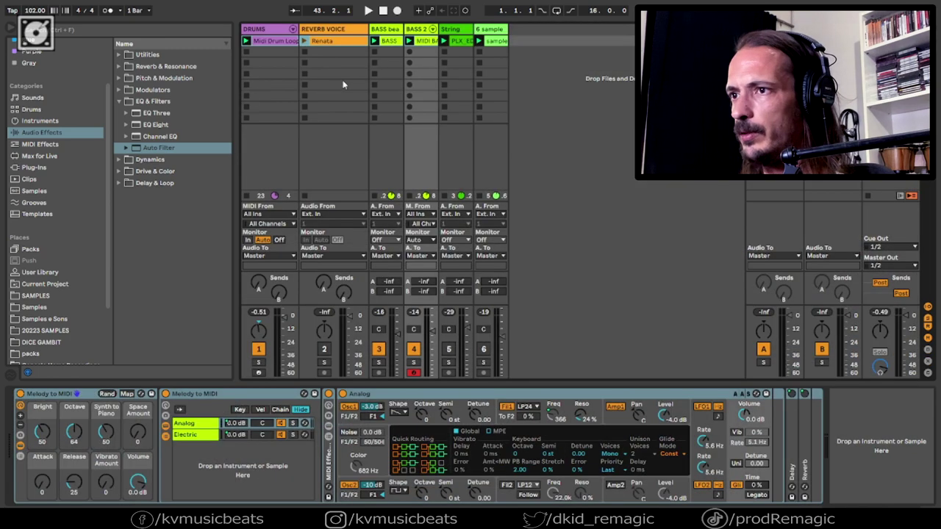
pyautogui.click(279, 40)
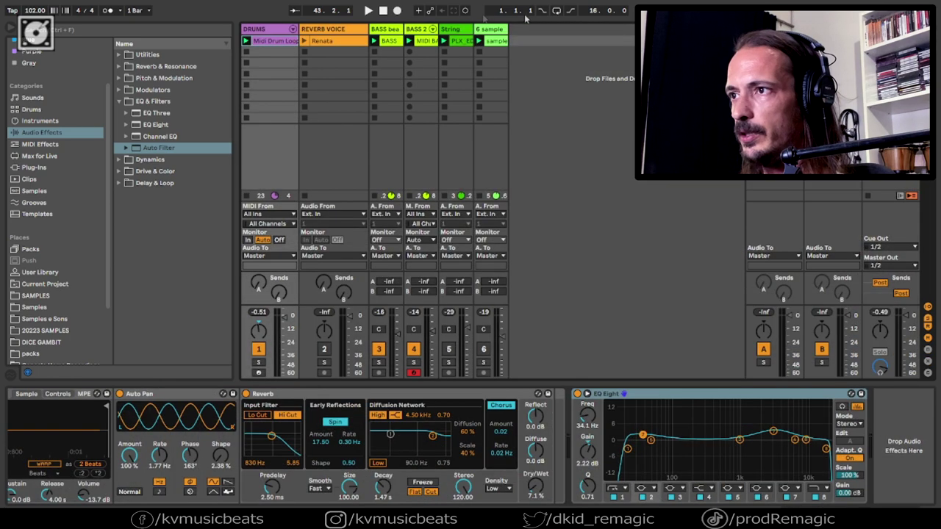
pyautogui.click(908, 195)
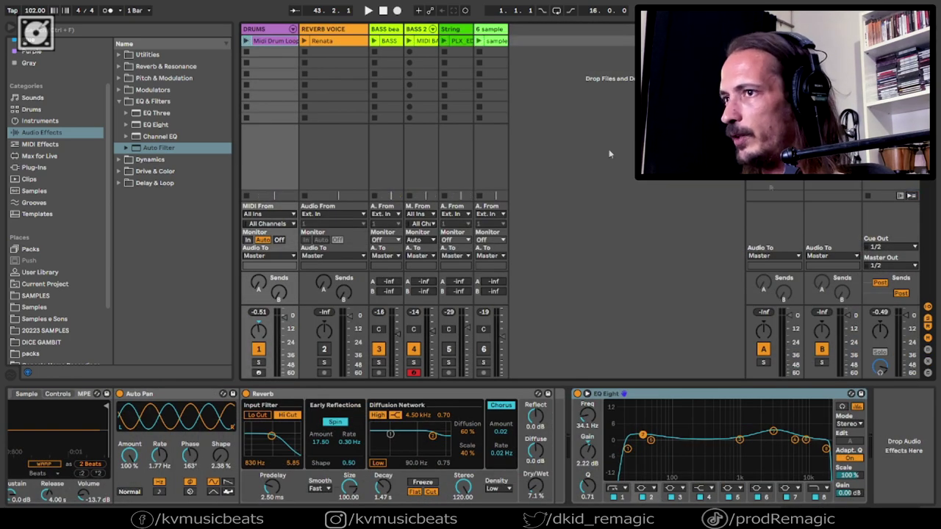
# - Place the drum, vocal, BASS and MIDI BASS clips at bar 1 of the Arrangement and deactivate the vocal clip
pyautogui.click(430, 42)
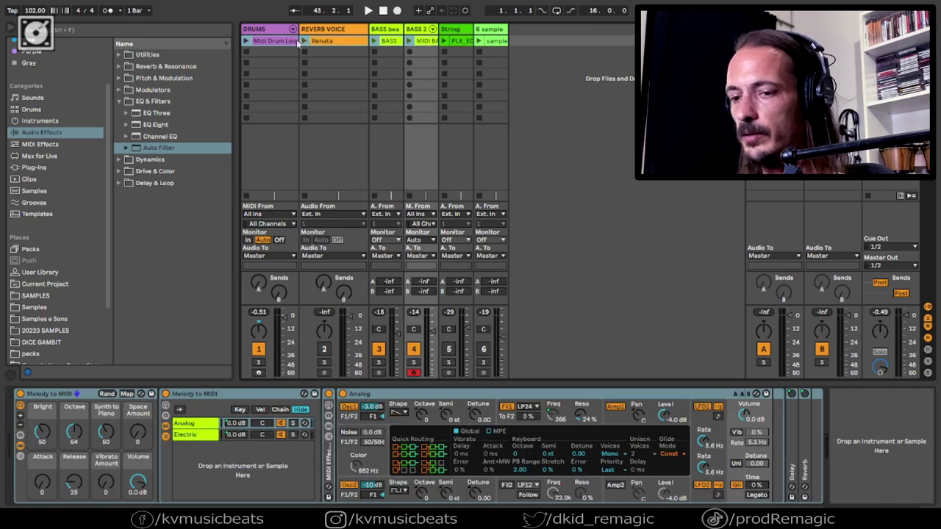
pyautogui.press('Tab')
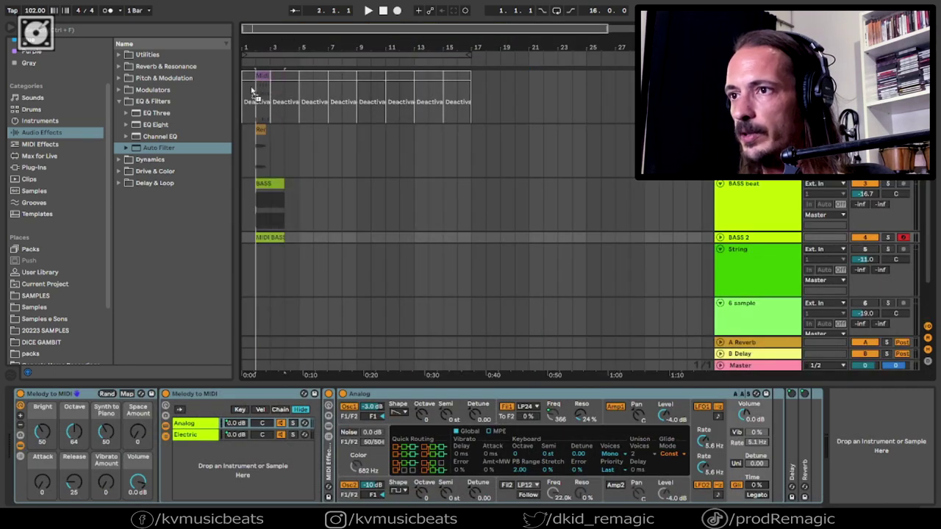
pyautogui.click(252, 127)
pyautogui.press('space')
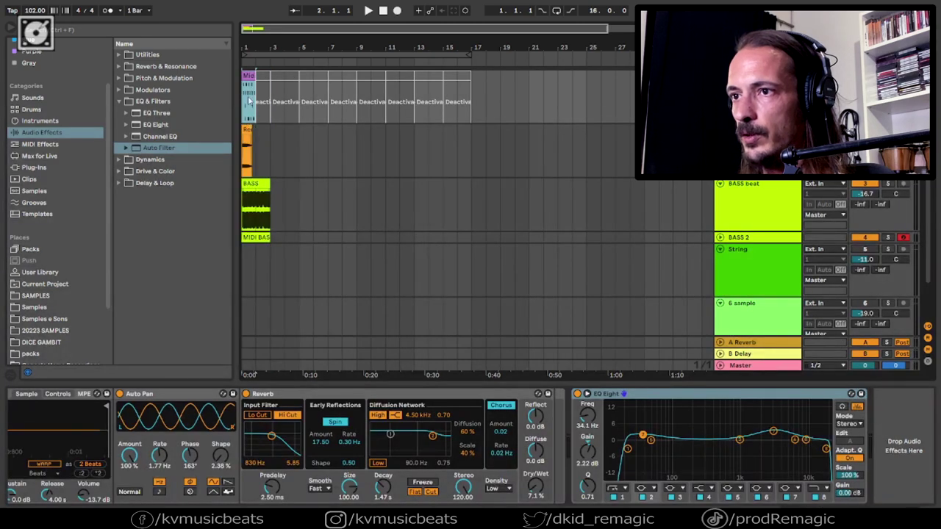
pyautogui.click(245, 130)
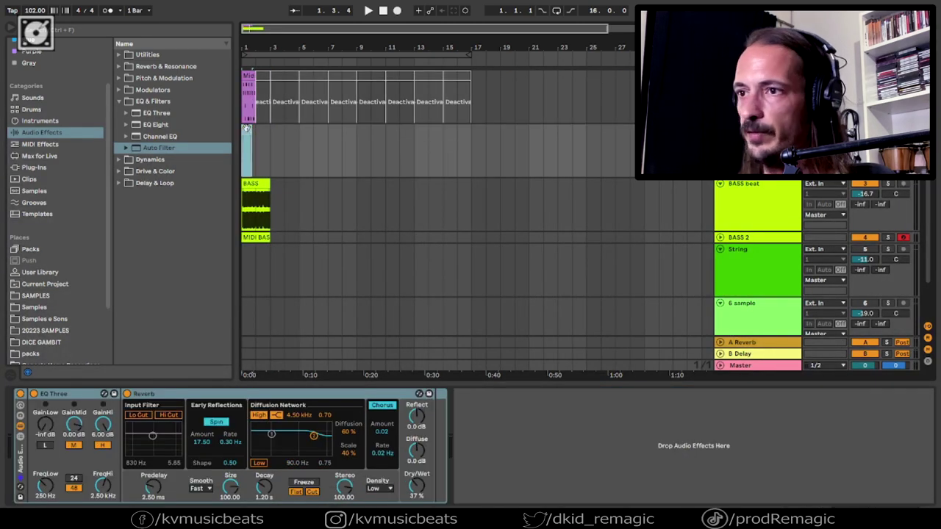
# - Duplicate the one-bar MIDI drum clip repeatedly until it fills the DRUMS track up to bar 17
pyautogui.click(247, 76)
pyautogui.hotkey('ctrl', 'd')
pyautogui.hotkey('ctrl', 'd')
pyautogui.hotkey('ctrl', 'd')
pyautogui.hotkey('ctrl', 'd')
pyautogui.hotkey('ctrl', 'd')
pyautogui.hotkey('ctrl', 'd')
pyautogui.hotkey('ctrl', 'd')
pyautogui.hotkey('ctrl', 'd')
pyautogui.hotkey('ctrl', 'd')
pyautogui.hotkey('ctrl', 'd')
pyautogui.hotkey('ctrl', 'd')
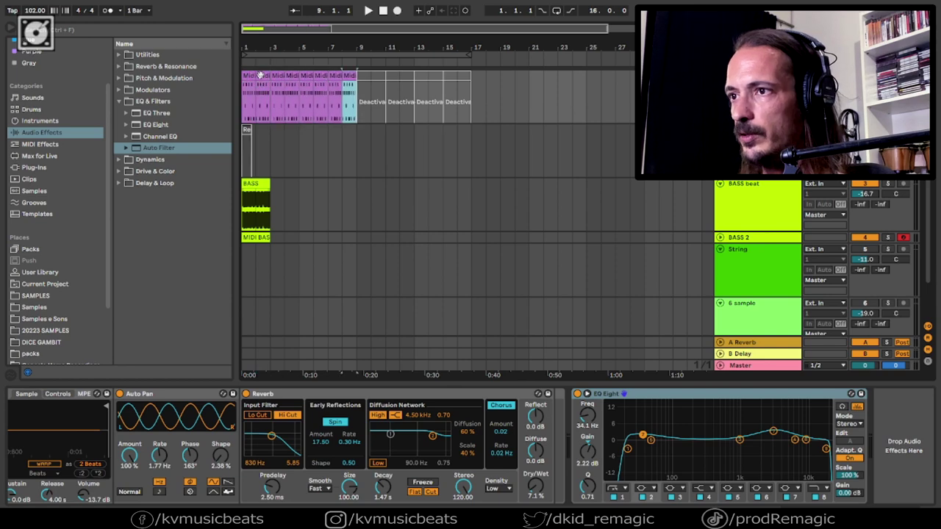
pyautogui.hotkey('ctrl', 'd')
pyautogui.hotkey('ctrl', 'd')
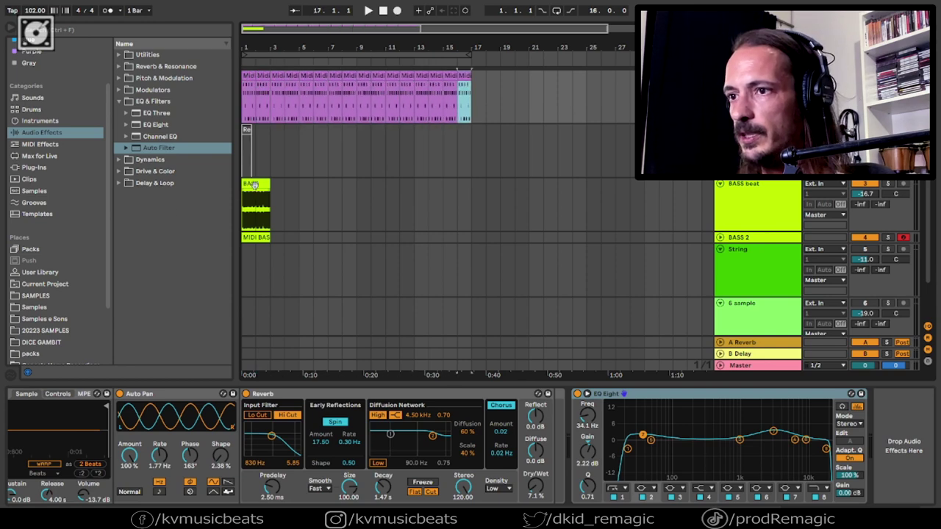
# - Unfold the BASS 2 track and duplicate the BASS and MIDI BASS clips together up to bar 17
pyautogui.click(255, 186)
pyautogui.click(724, 237)
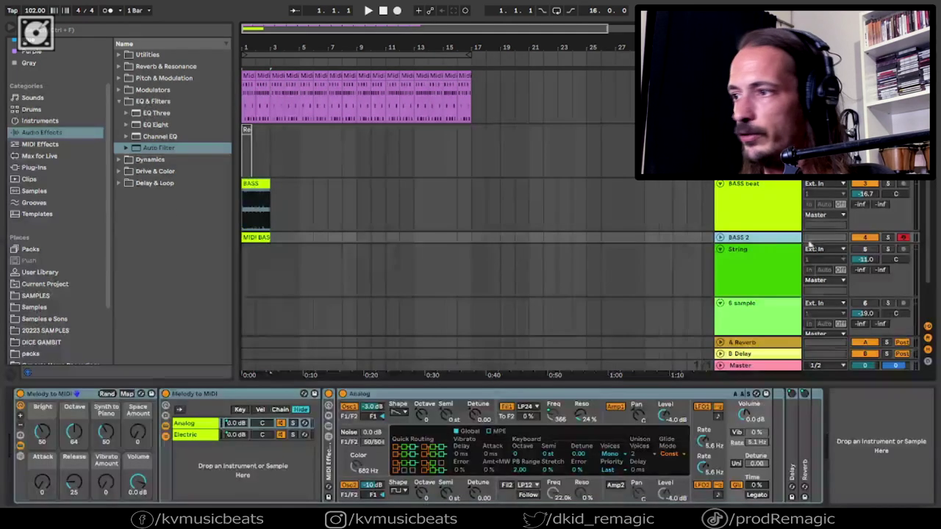
pyautogui.click(720, 237)
pyautogui.click(250, 185)
pyautogui.keyDown('shift'); pyautogui.click(254, 237); pyautogui.keyUp('shift')
pyautogui.hotkey('ctrl', 'd')
pyautogui.hotkey('ctrl', 'd')
pyautogui.hotkey('ctrl', 'd')
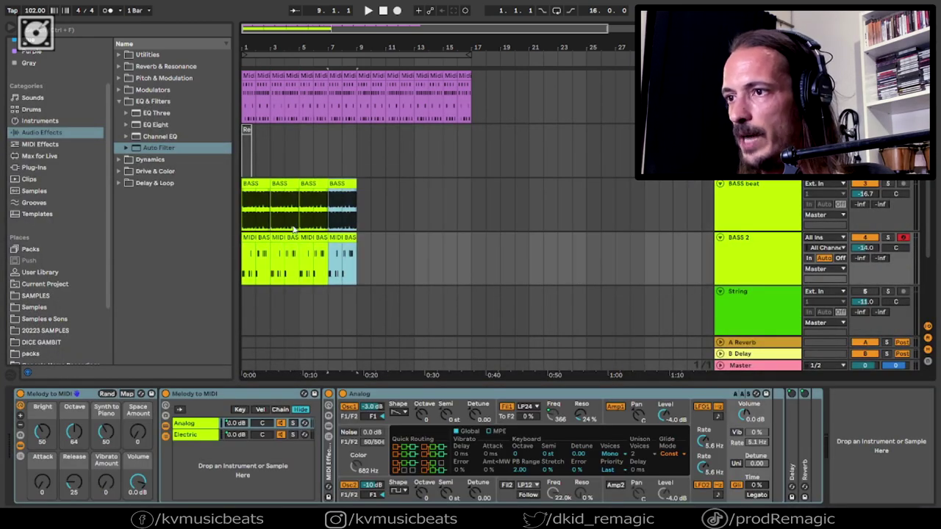
pyautogui.hotkey('ctrl', 'd')
pyautogui.hotkey('ctrl', 'd')
pyautogui.hotkey('ctrl', 'd')
pyautogui.hotkey('ctrl', 'd')
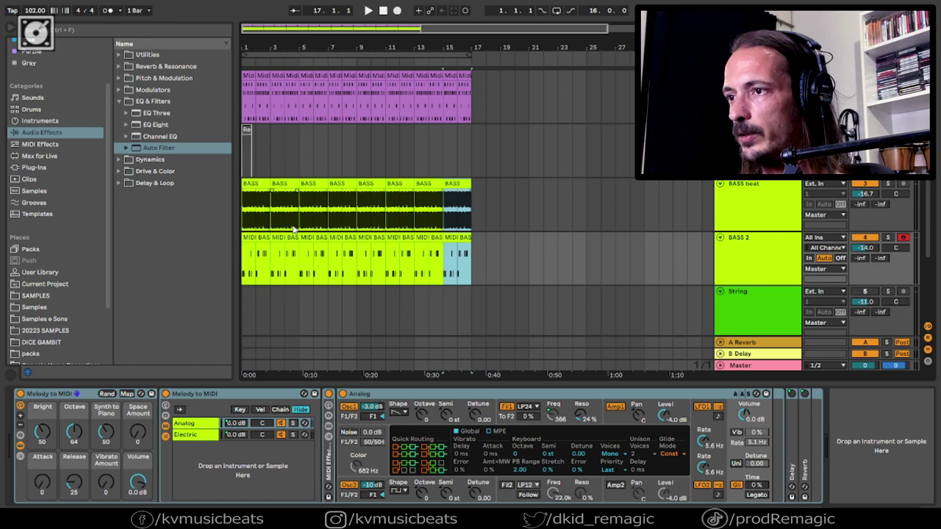
# - Copy the String and sample clips from the Session view into the Arrangement at bar 9
pyautogui.press('Tab')
pyautogui.click(459, 42)
pyautogui.keyDown('shift'); pyautogui.click(491, 42); pyautogui.keyUp('shift')
pyautogui.moveTo(459, 43); pyautogui.dragTo(368, 309)
pyautogui.press('Tab')
# - Duplicate the sample clip once so the 6 sample track is filled up to bar 17
pyautogui.scroll(-3, 441, 260)
pyautogui.scroll(-1, 441, 259)
pyautogui.click(397, 259)
pyautogui.hotkey('ctrl', 'd')
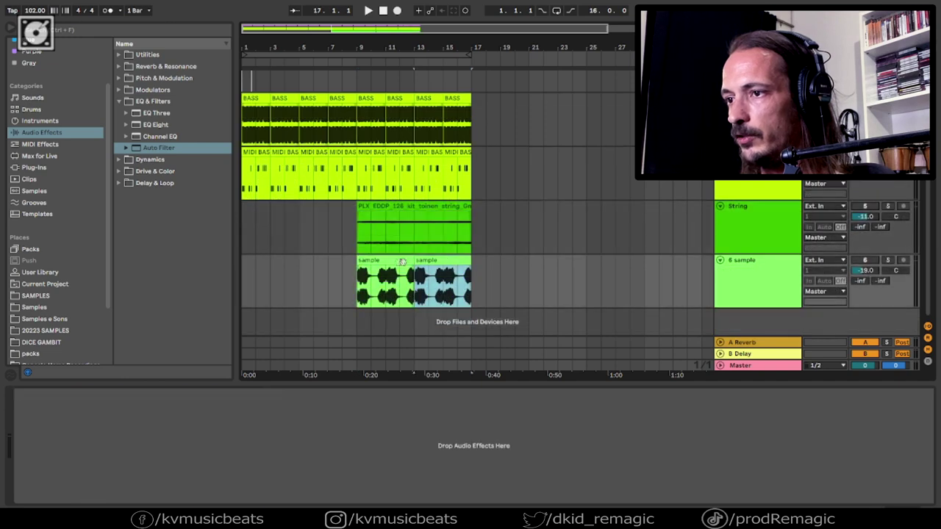
pyautogui.click(343, 135)
pyautogui.scroll(3, 343, 134)
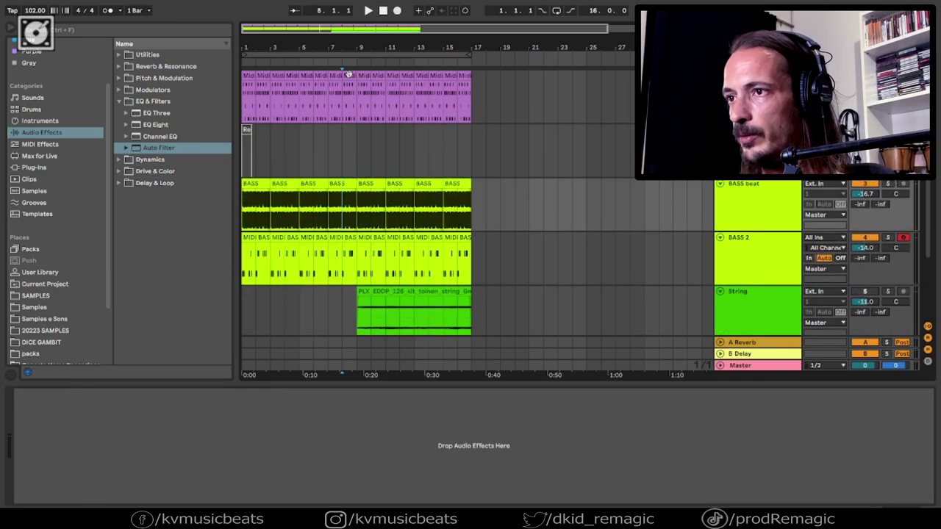
# - Deactivate the drum clip at bar 8, turn on looping for bars 1 to 17, and play from bar 7
pyautogui.click(348, 95)
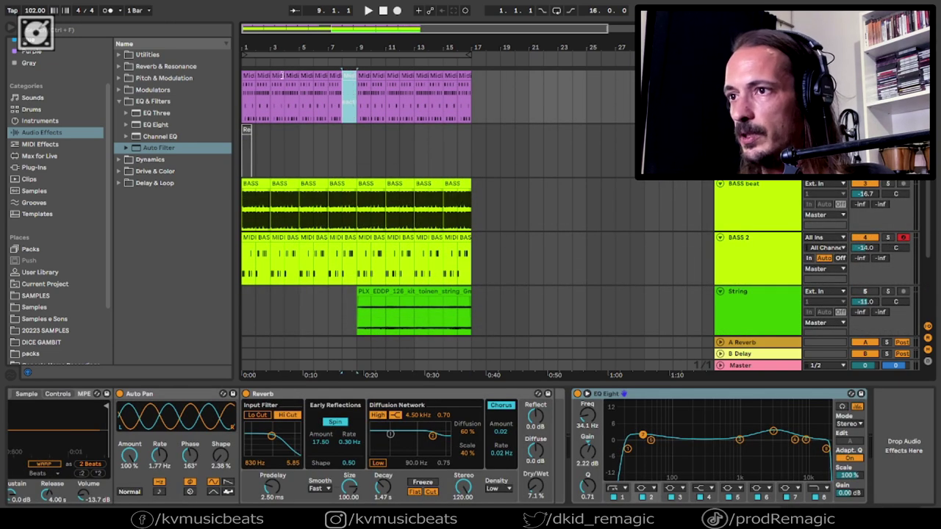
pyautogui.click(245, 75)
pyautogui.keyDown('shift'); pyautogui.click(466, 76); pyautogui.keyUp('shift')
pyautogui.hotkey('ctrl', 'l')
pyautogui.click(330, 130)
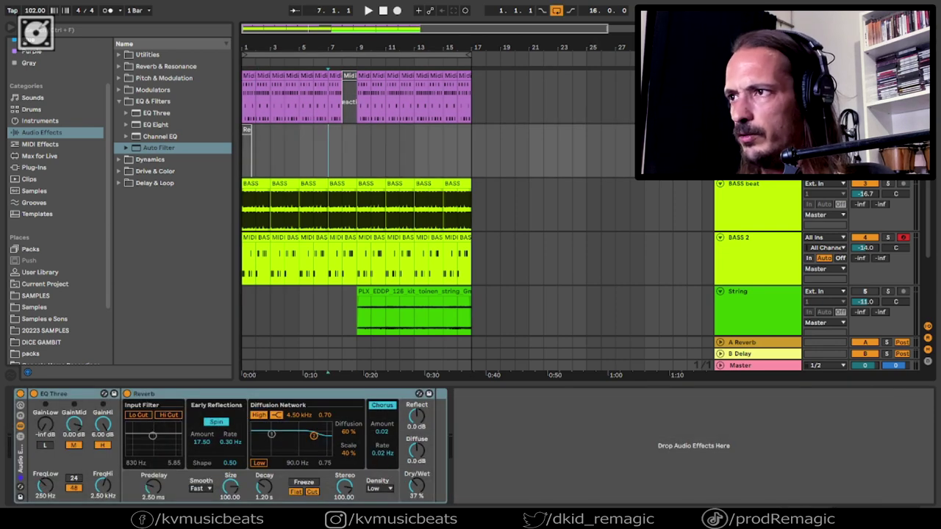
pyautogui.press('space')
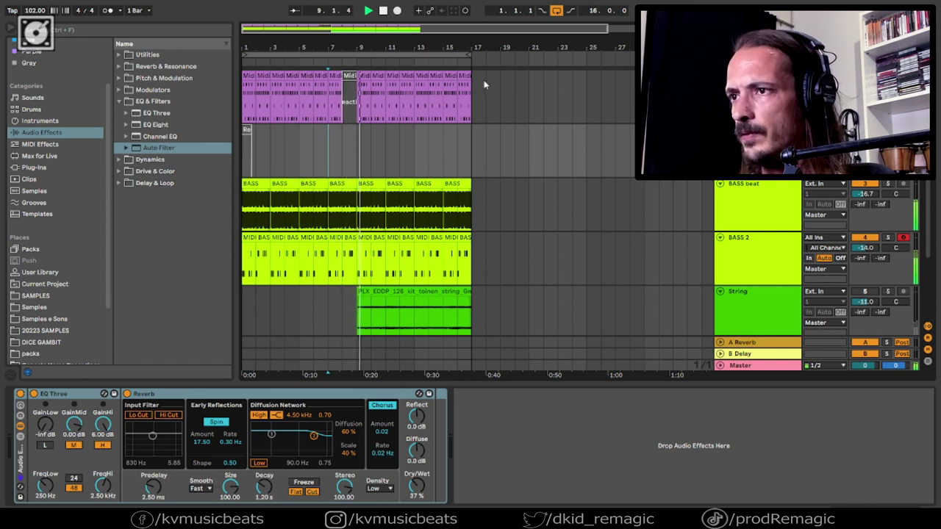
# - Activate the String and 6 sample tracks and play the arrangement from bar 8
pyautogui.scroll(-2, 867, 283)
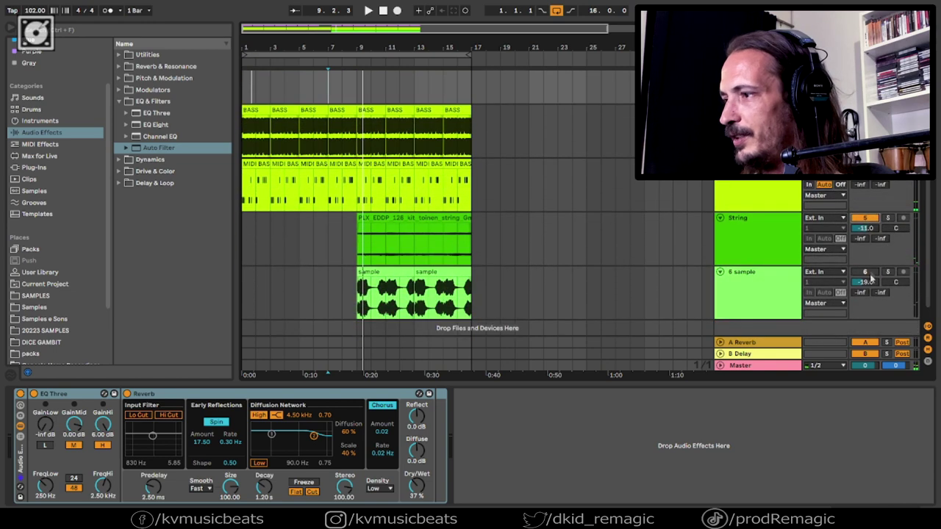
pyautogui.click(342, 235)
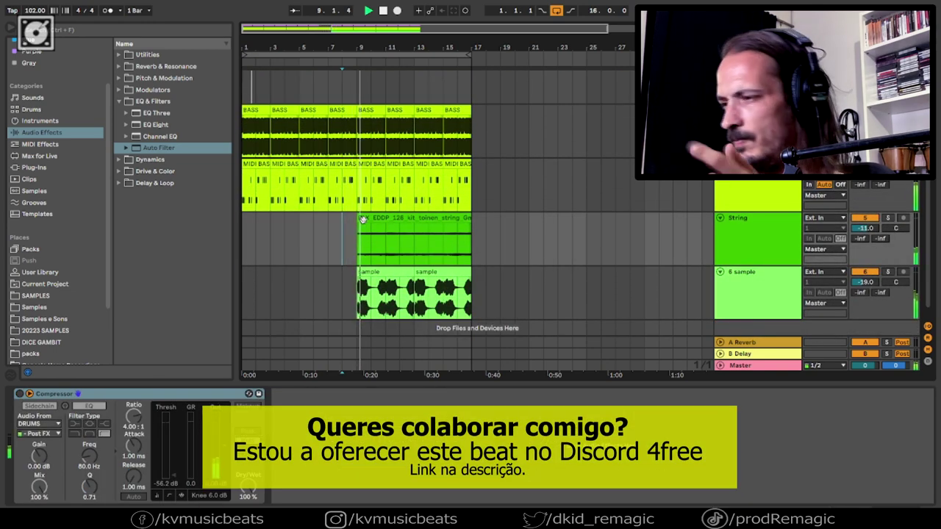
pyautogui.scroll(2, 397, 178)
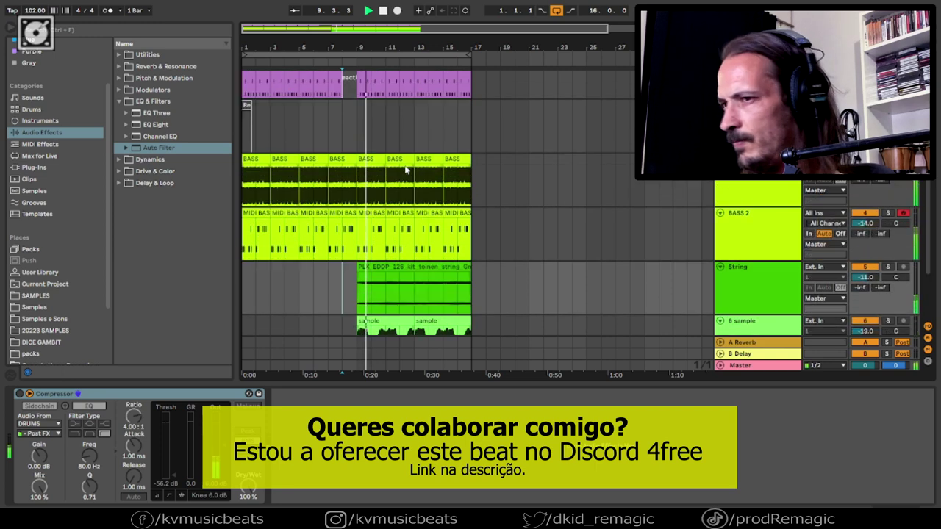
# - Fold all the unfolded tracks in the arrangement and stop playback
pyautogui.click(720, 213)
pyautogui.click(720, 224)
pyautogui.click(720, 235)
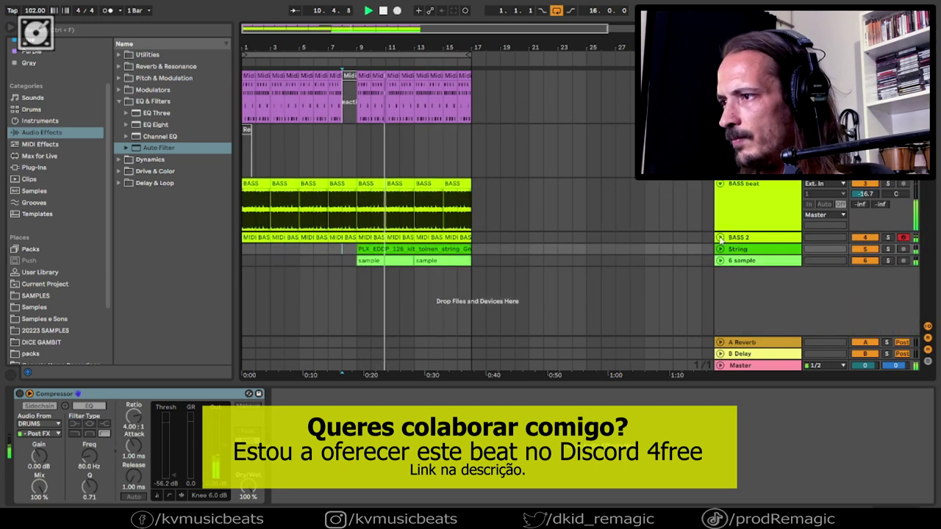
pyautogui.click(720, 183)
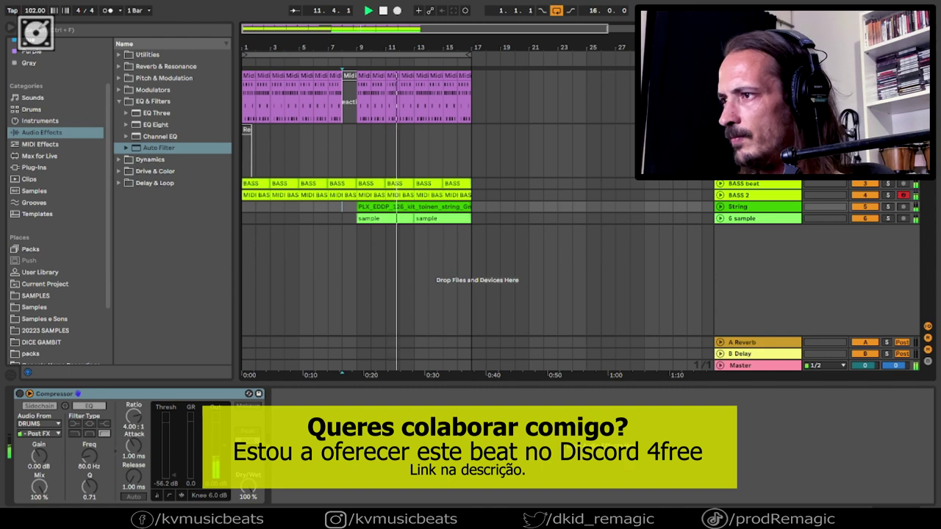
pyautogui.click(721, 76)
pyautogui.press('space')
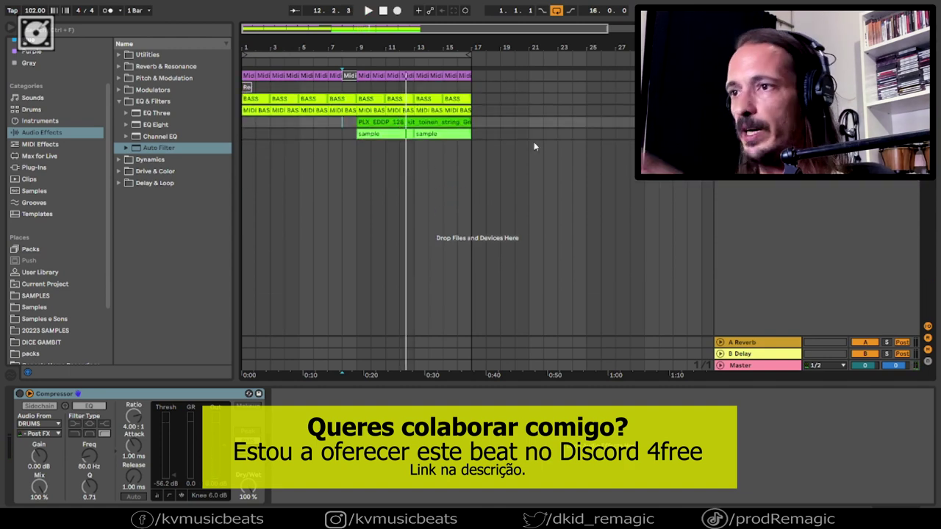
# - Move the whole arrangement eight bars later so that it starts at bar 9
pyautogui.hotkey('ctrl', 'a')
pyautogui.moveTo(267, 76); pyautogui.dragTo(369, 79)
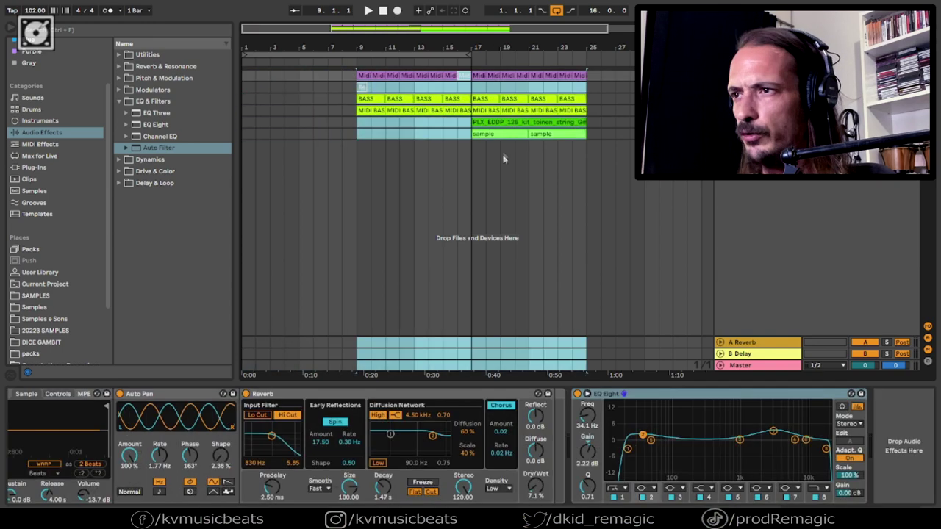
pyautogui.click(504, 154)
# - Copy the clips of all tracks from bars 17 to 25 and paste them at bar 1
pyautogui.moveTo(474, 79); pyautogui.dragTo(571, 134)
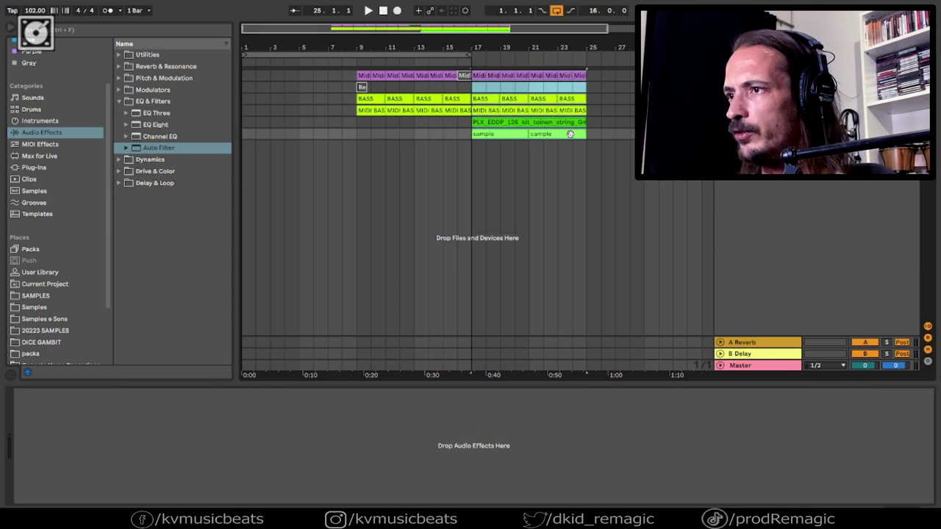
pyautogui.hotkey('ctrl', 'c')
pyautogui.click(244, 81)
pyautogui.hotkey('ctrl', 'v')
pyautogui.click(256, 86)
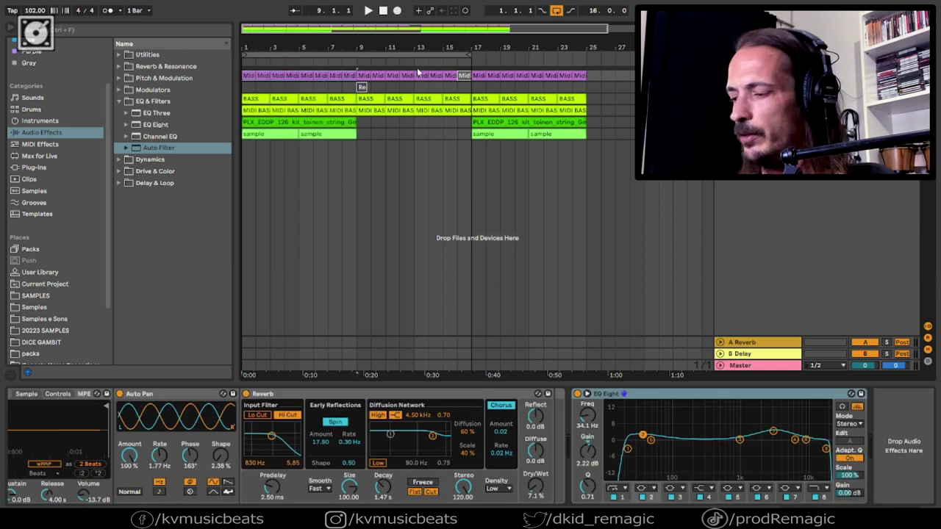
# - Deactivate the drum clips from bar 1 up to bar 9 while auditioning the new intro
pyautogui.press('space')
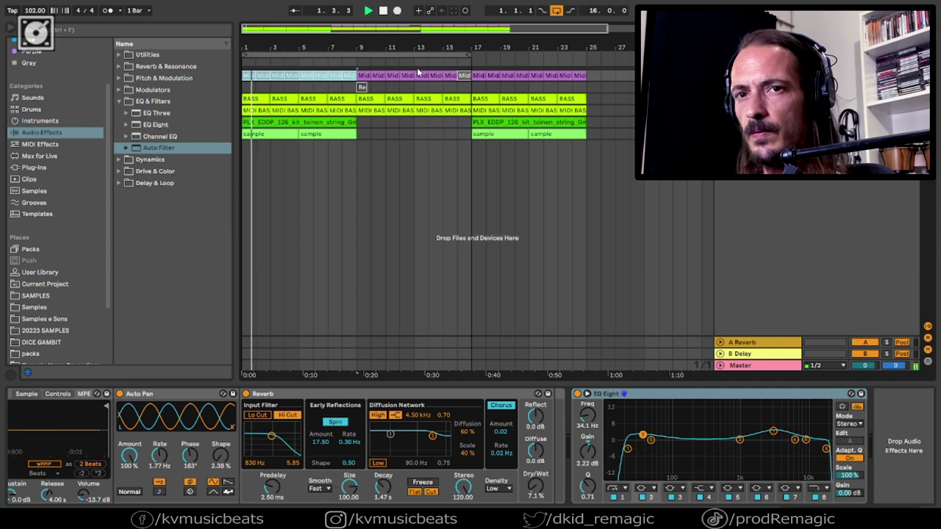
pyautogui.click(312, 97)
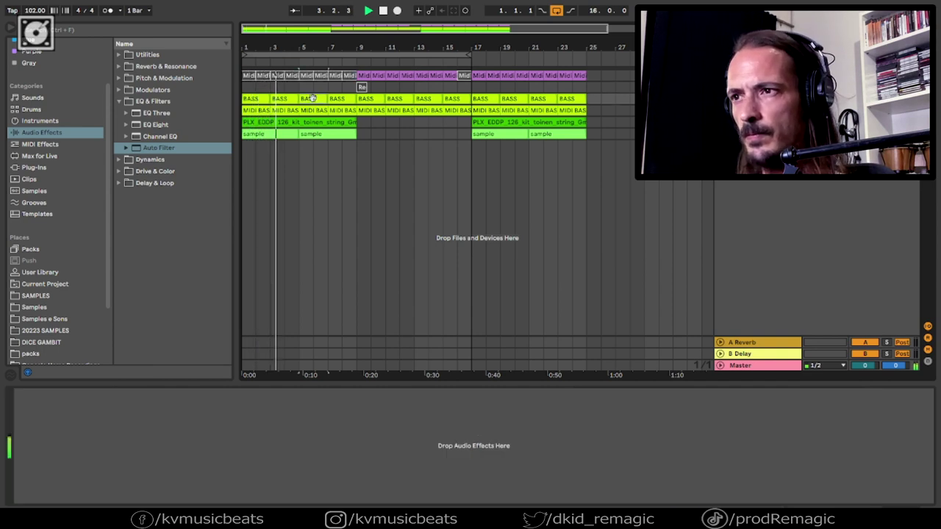
pyautogui.press('space')
# - Deactivate the first two MIDI BASS clips, up to bar 5, and play the intro from bar 1
pyautogui.click(259, 110)
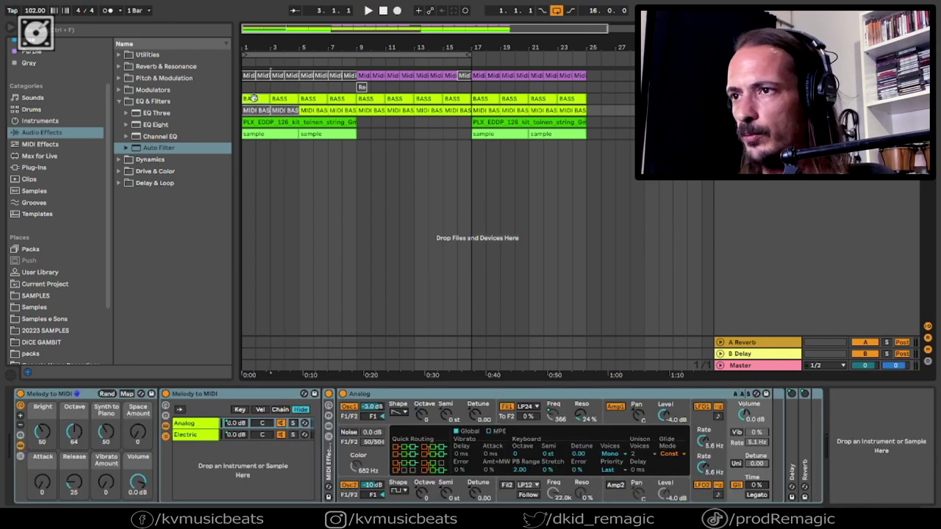
pyautogui.click(253, 98)
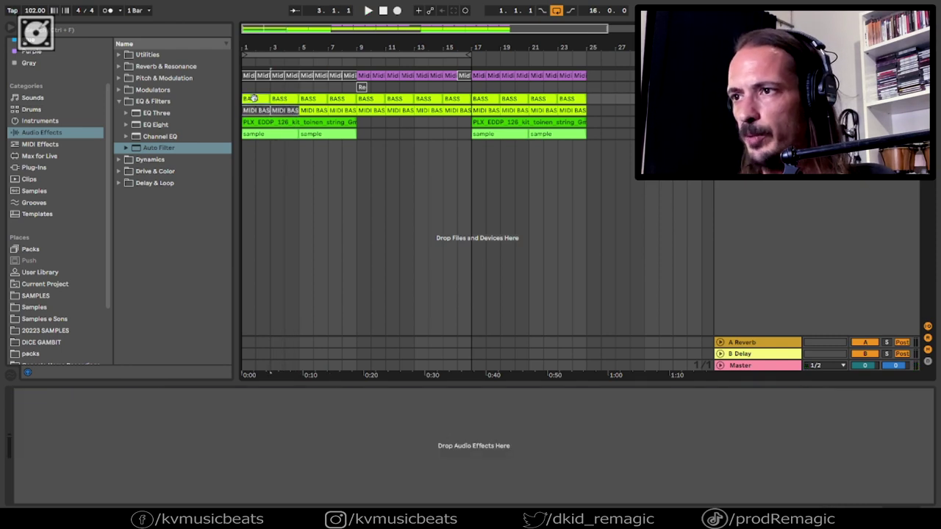
pyautogui.click(315, 109)
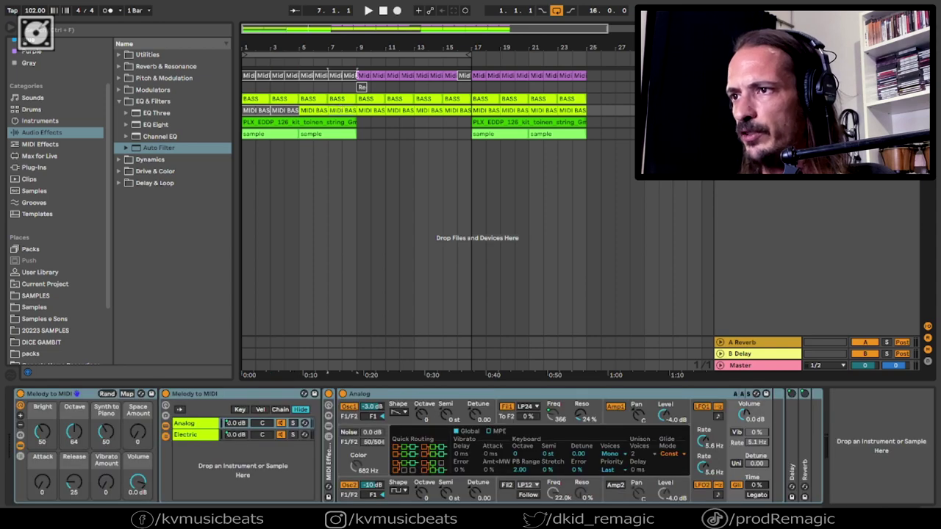
pyautogui.click(252, 98)
pyautogui.press('space')
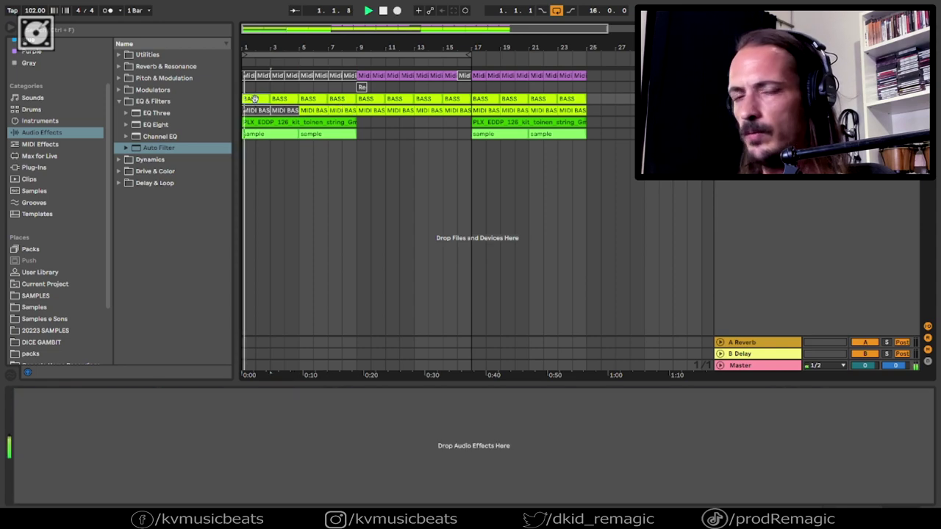
# - Deactivate both sample clips in the first eight bars and play again from bar 1
pyautogui.click(271, 135)
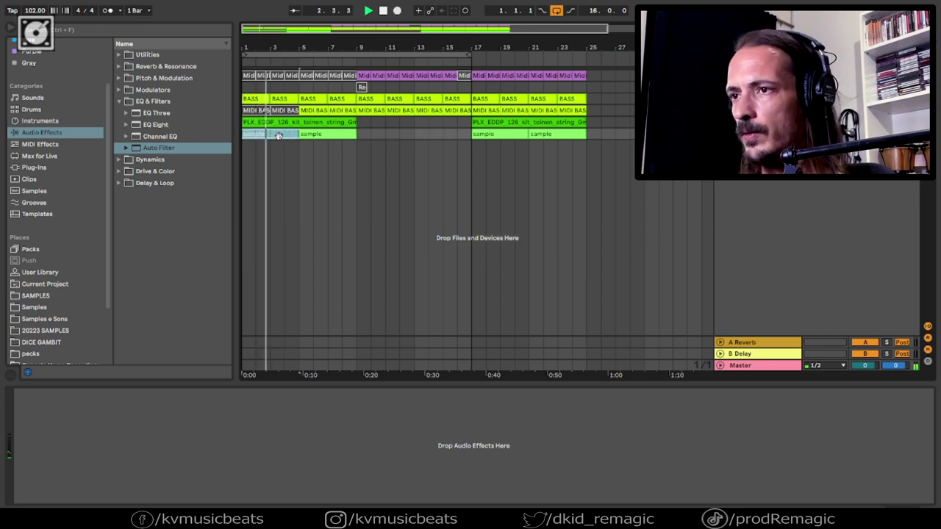
pyautogui.click(334, 136)
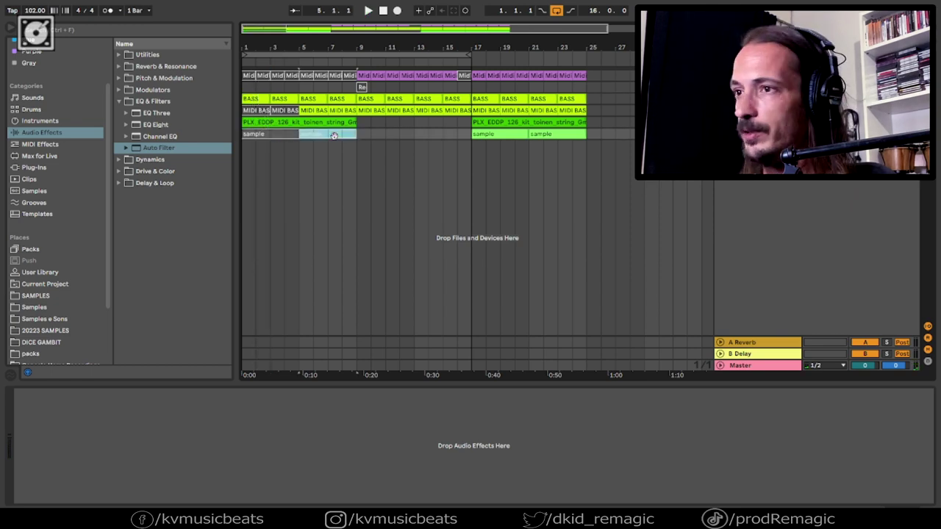
pyautogui.click(260, 121)
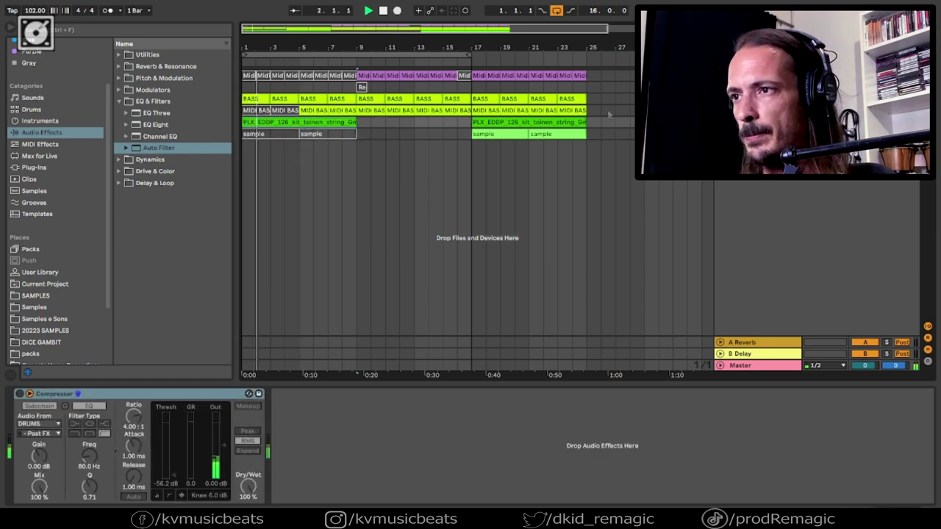
# - Unfold the 6 sample, String, BASS 2 and BASS beat tracks
pyautogui.click(719, 134)
pyautogui.click(720, 122)
pyautogui.click(719, 110)
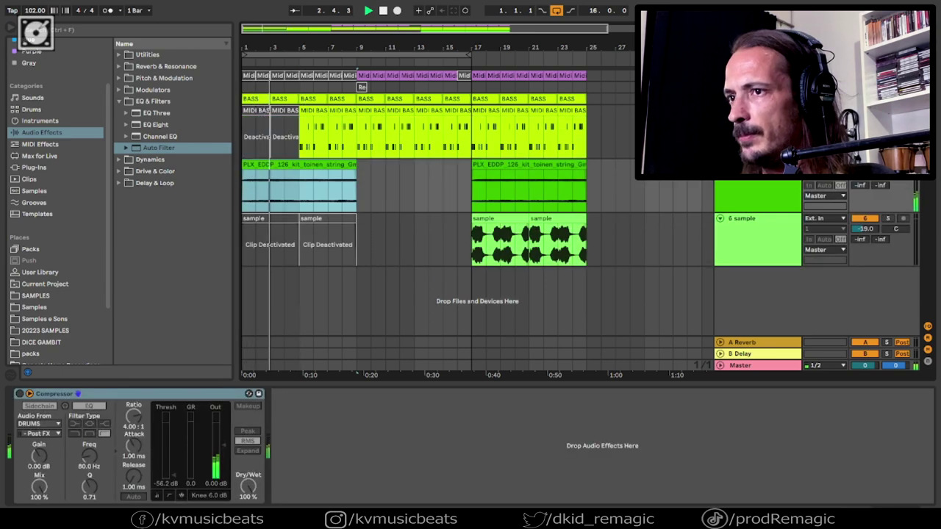
pyautogui.click(719, 99)
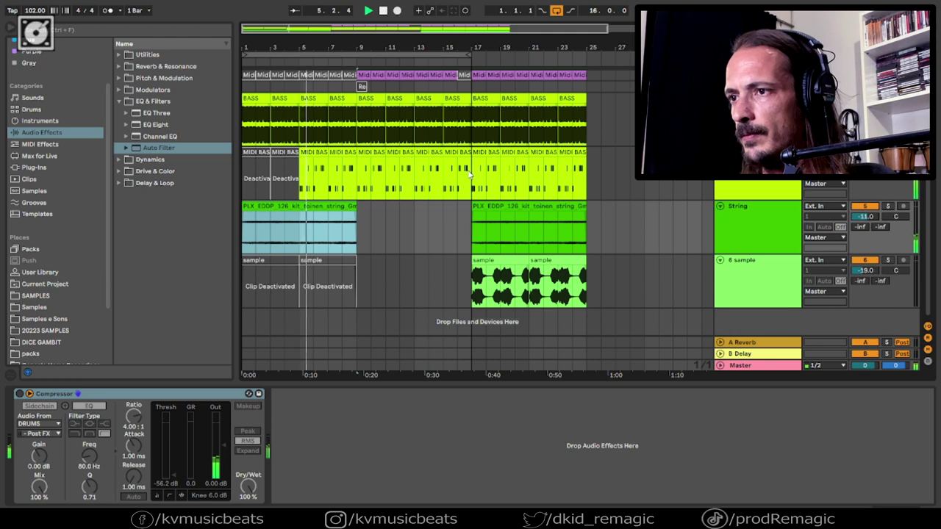
# - Reactivate the sample clip at bar 5 and trim its start to bar 7
pyautogui.click(321, 261)
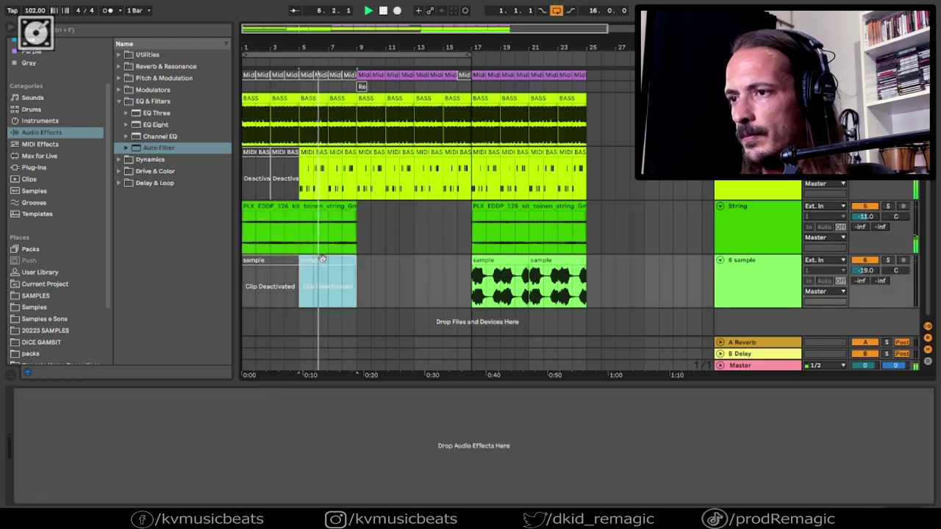
pyautogui.press('0')
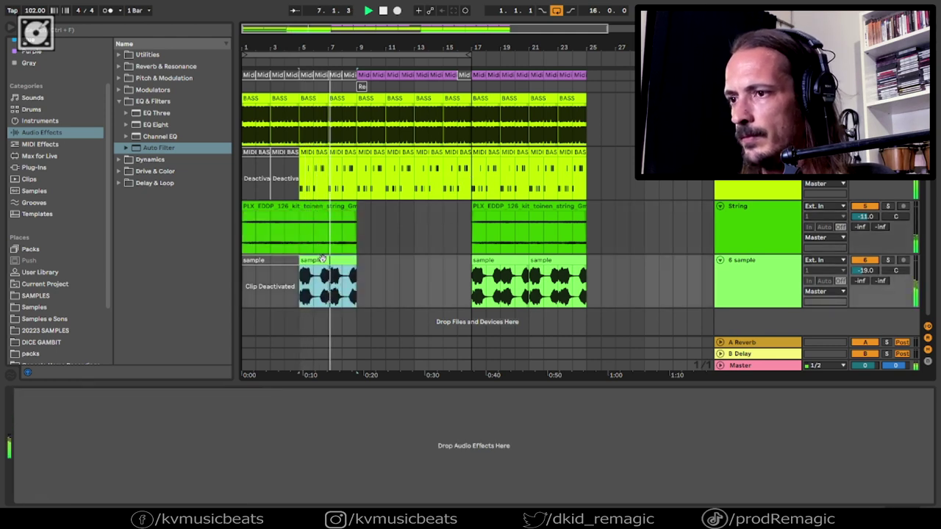
pyautogui.moveTo(299, 261); pyautogui.dragTo(328, 262)
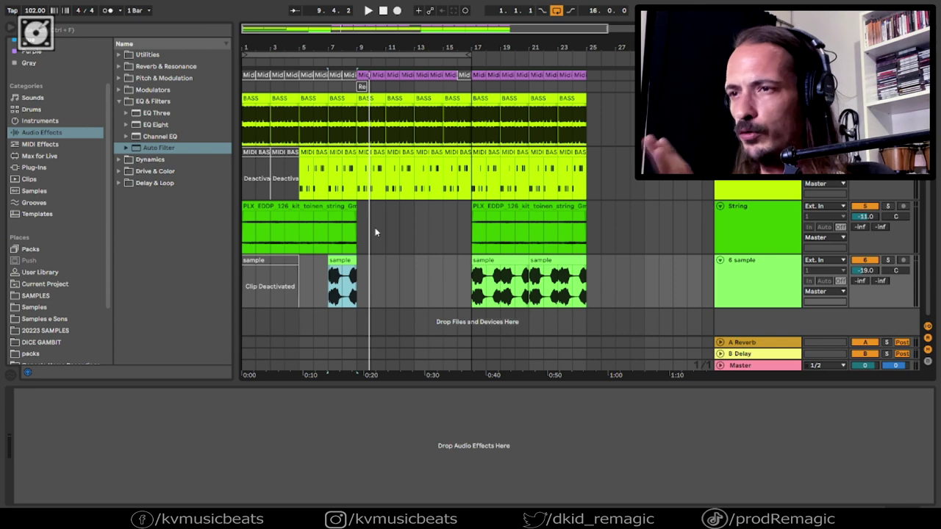
# - Set the Master's Auto Filter to 11.7 kHz with 19 % resonance and switch it on
pyautogui.doubleClick(753, 369)
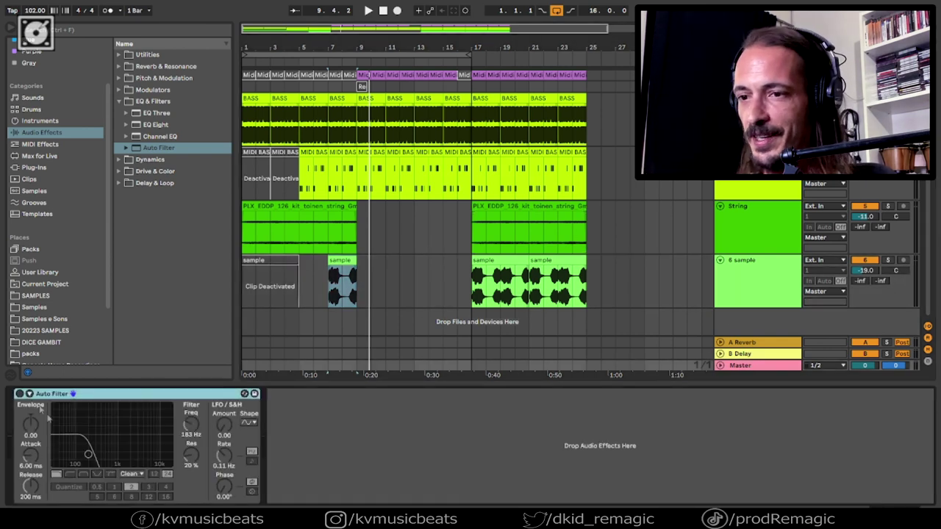
pyautogui.moveTo(87, 457); pyautogui.dragTo(156, 461)
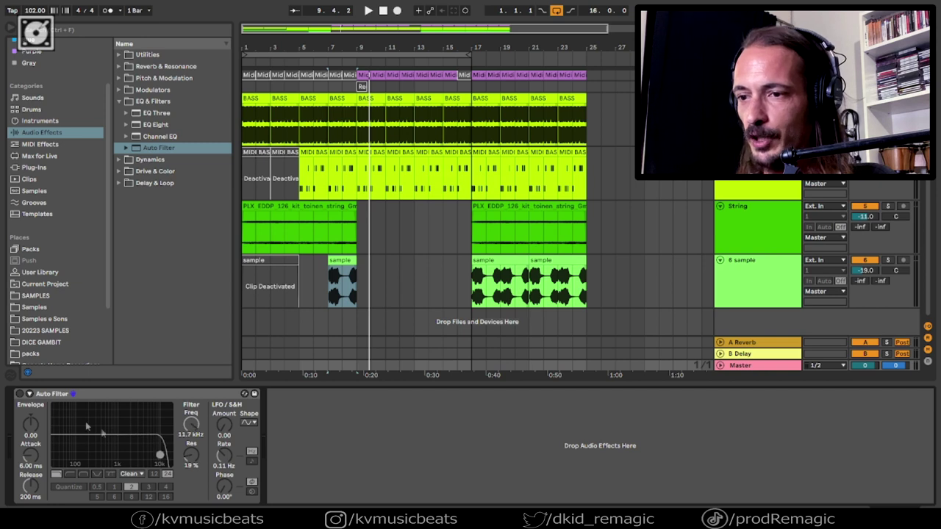
pyautogui.click(20, 394)
pyautogui.press('space')
pyautogui.press('space')
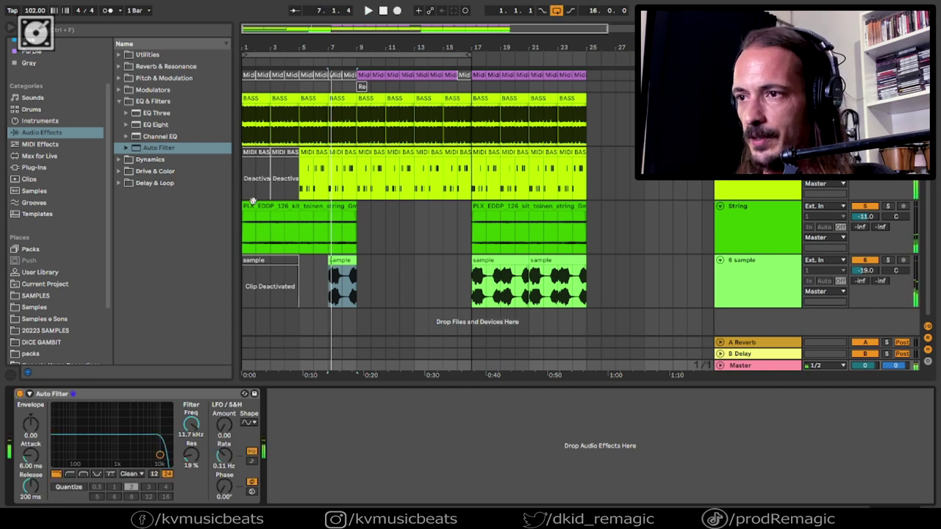
# - Play from bar 1 while sweeping the Master's Auto Filter up to 19.9 kHz and 125 % resonance, then bypass it
pyautogui.click(255, 206)
pyautogui.press('space')
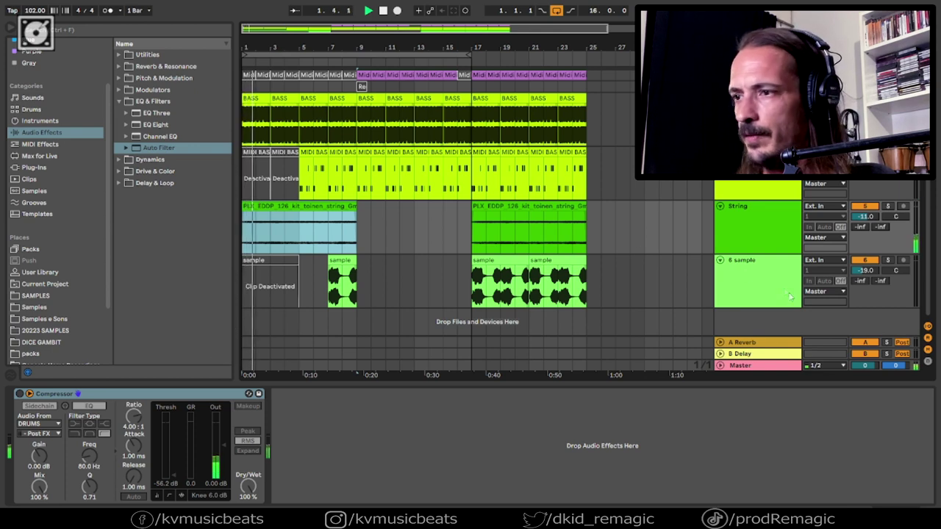
pyautogui.click(773, 368)
pyautogui.moveTo(160, 455); pyautogui.dragTo(169, 412)
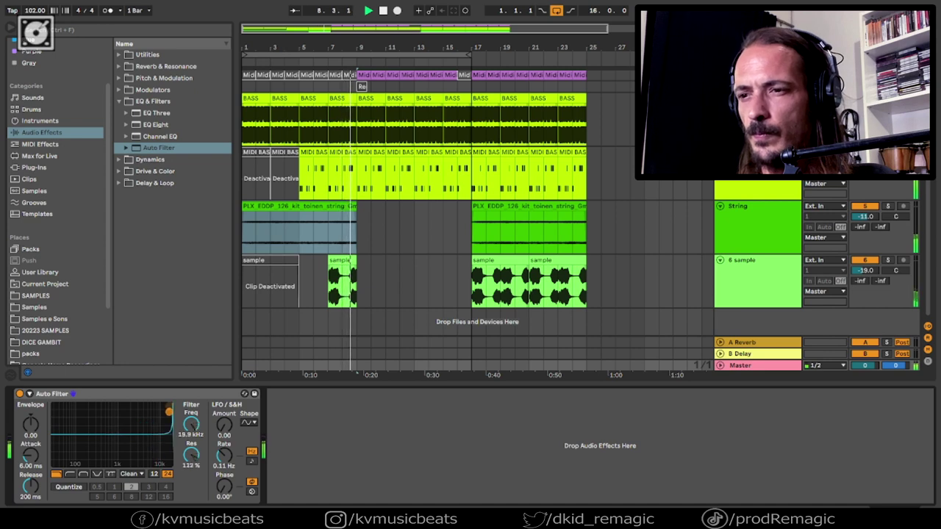
pyautogui.click(19, 394)
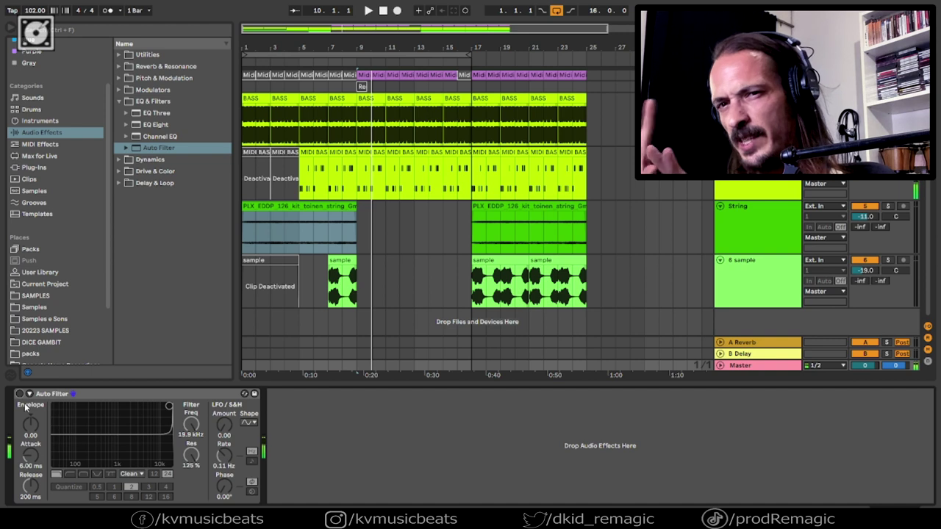
# - Re-enable Auto Filter at 874 Hz and 43 % resonance, and during playback sweep it through 4.17 kHz to 3.03 kHz with 21 % resonance
pyautogui.moveTo(169, 407); pyautogui.dragTo(94, 440)
pyautogui.click(20, 394)
pyautogui.press('space')
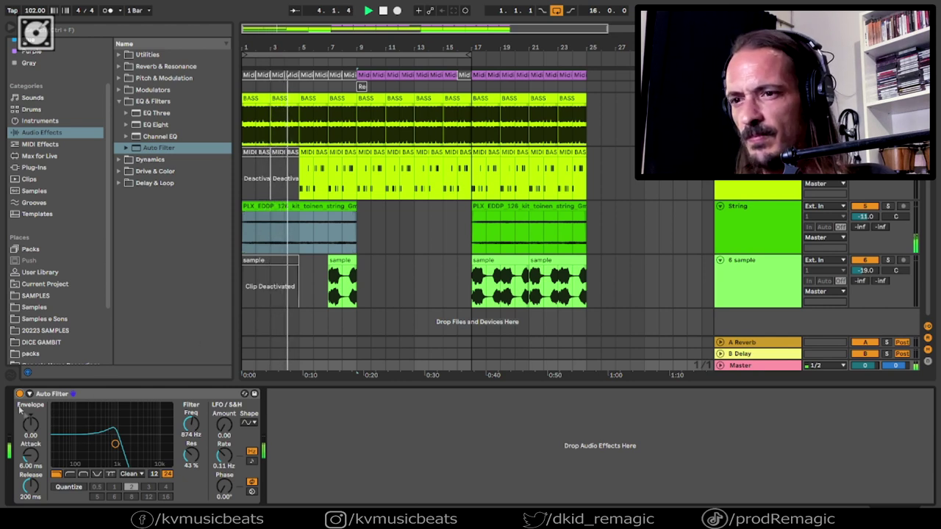
pyautogui.moveTo(115, 444); pyautogui.dragTo(141, 444)
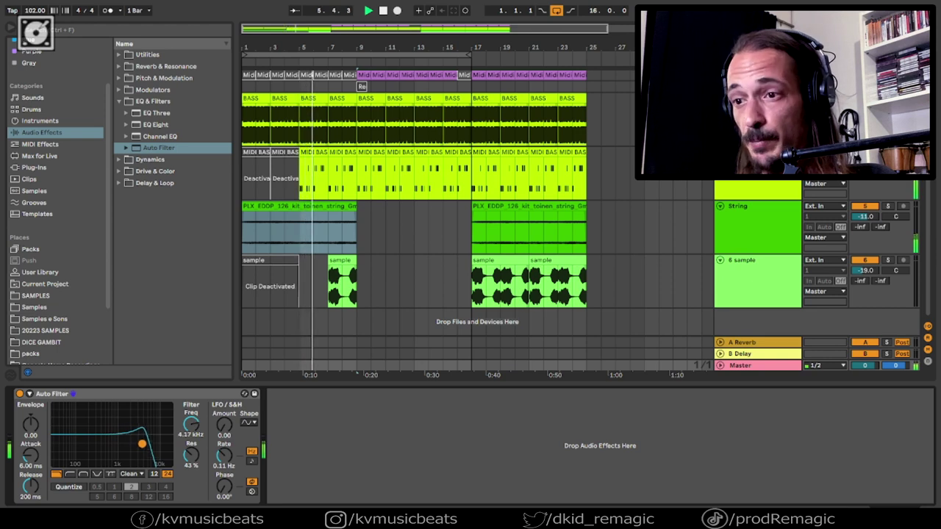
pyautogui.moveTo(141, 444); pyautogui.dragTo(136, 454)
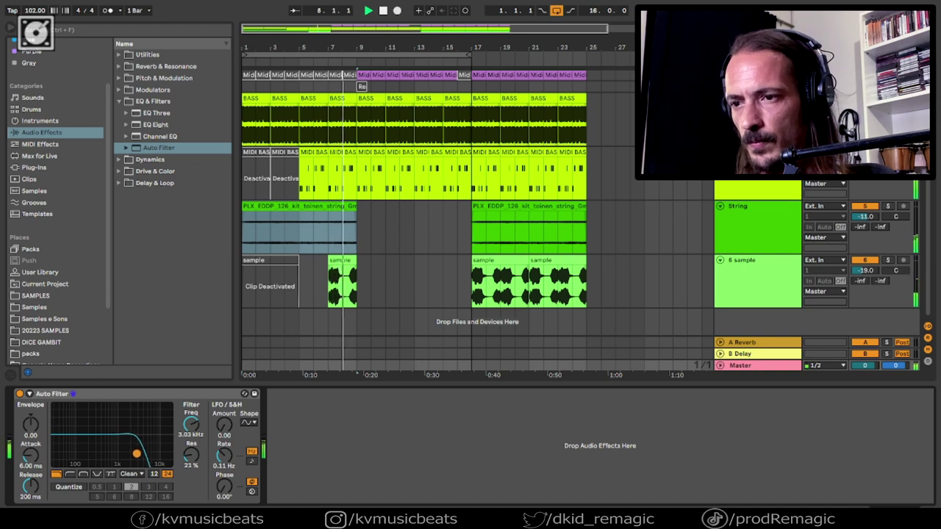
# - Bypass the Master's Auto Filter and draw frequency automation that rises slowly to bar 7, then steeply to 3.03 kHz at bar 9
pyautogui.click(20, 393)
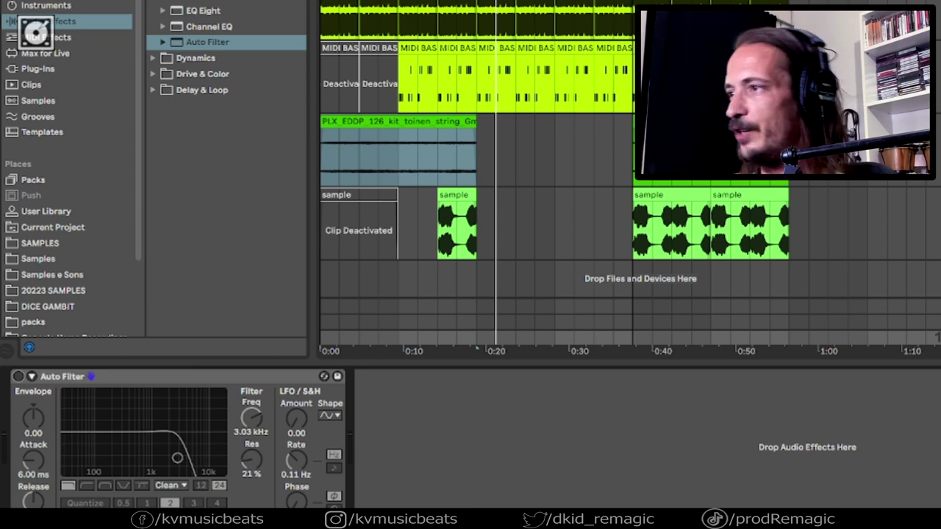
pyautogui.press('a')
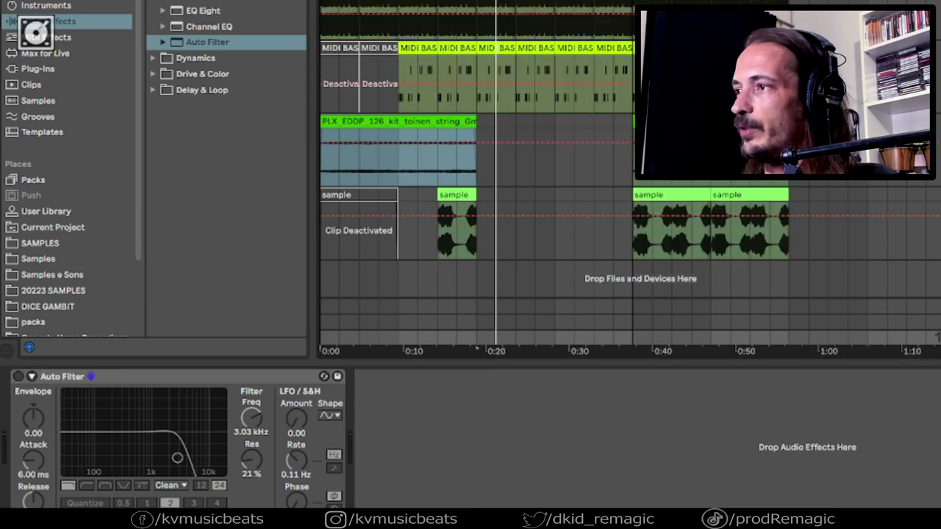
pyautogui.press('u')
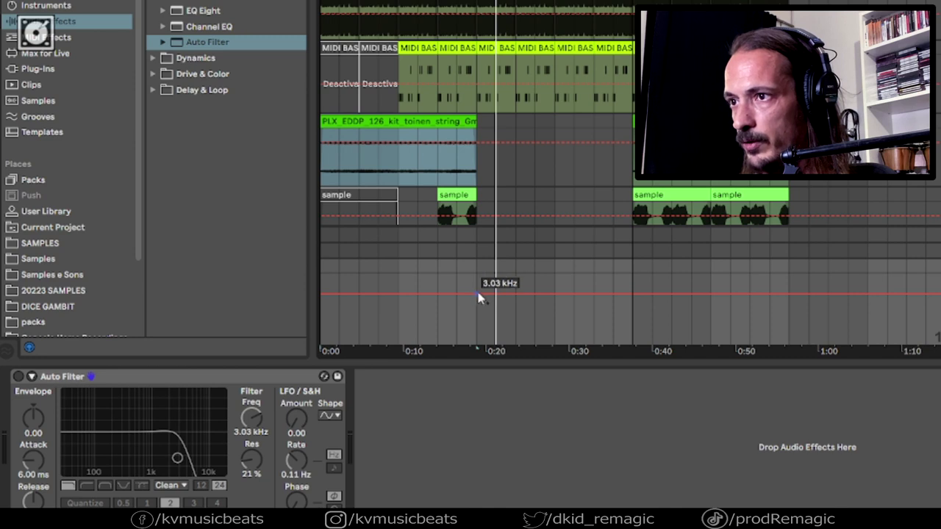
pyautogui.moveTo(451, 296); pyautogui.dragTo(321, 332)
pyautogui.moveTo(403, 311)
pyautogui.mouseDown()
pyautogui.moveTo(403, 323)
pyautogui.moveTo(417, 323)
pyautogui.mouseUp()
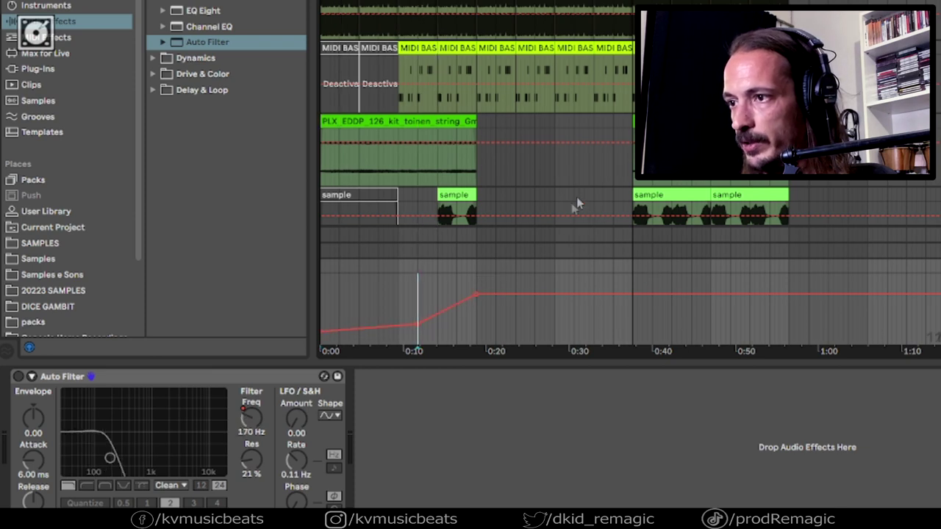
pyautogui.moveTo(419, 324); pyautogui.dragTo(438, 322)
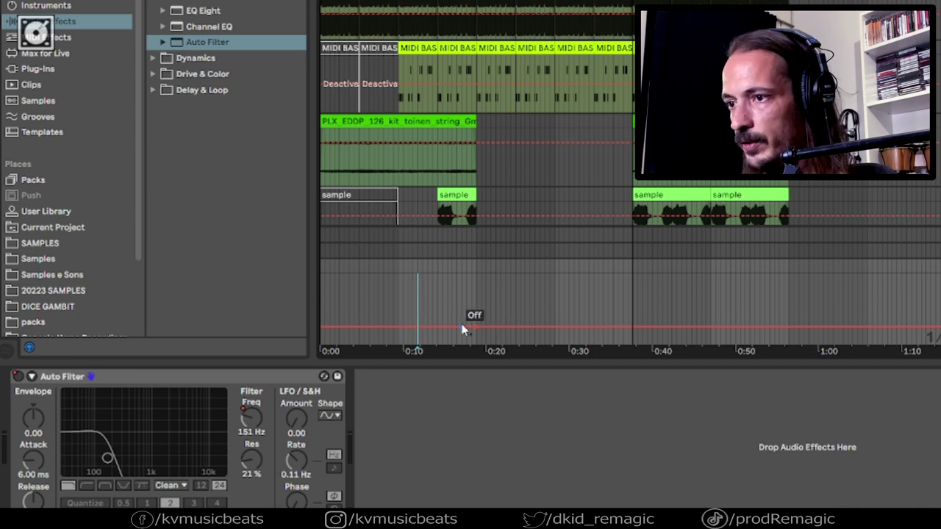
pyautogui.moveTo(455, 331); pyautogui.dragTo(455, 291)
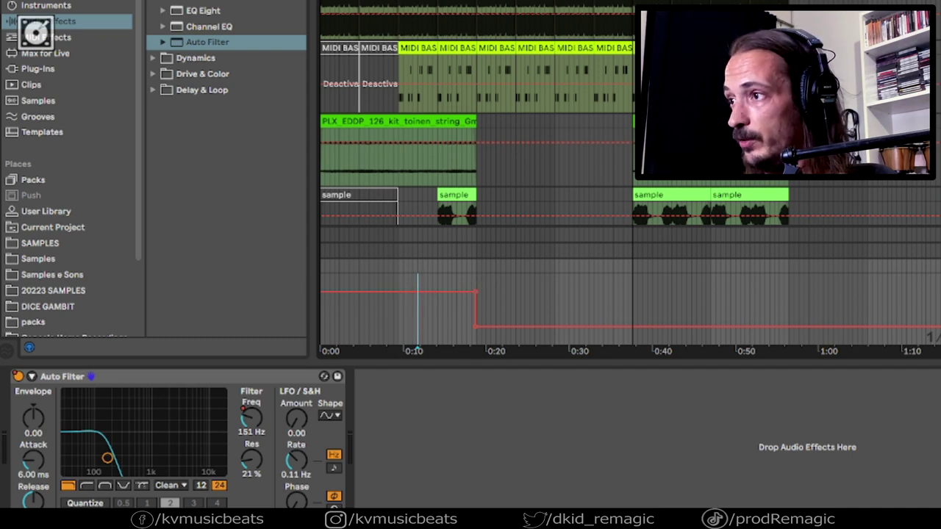
pyautogui.click(251, 418)
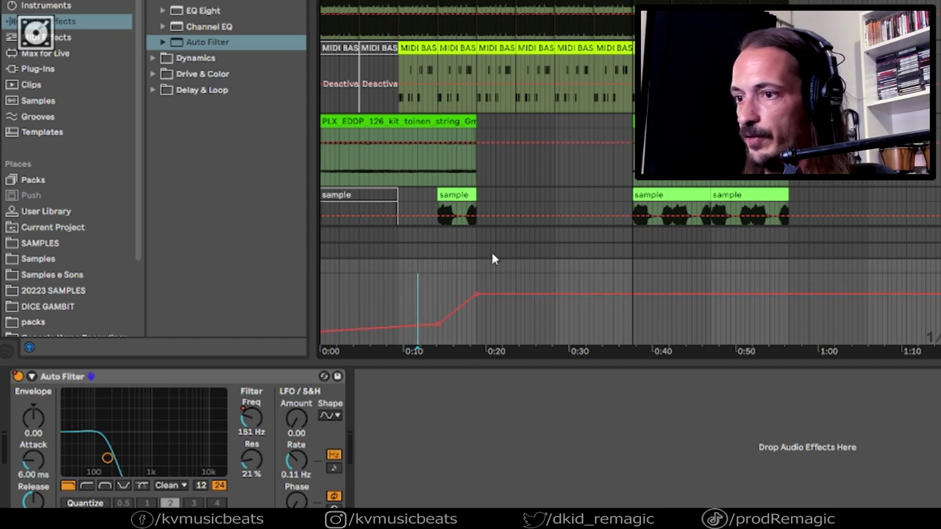
# - During playback, remove the bar 7 breakpoint and raise the frequency curve between bars 1 and 5 to start near 450 Hz
pyautogui.click(332, 120)
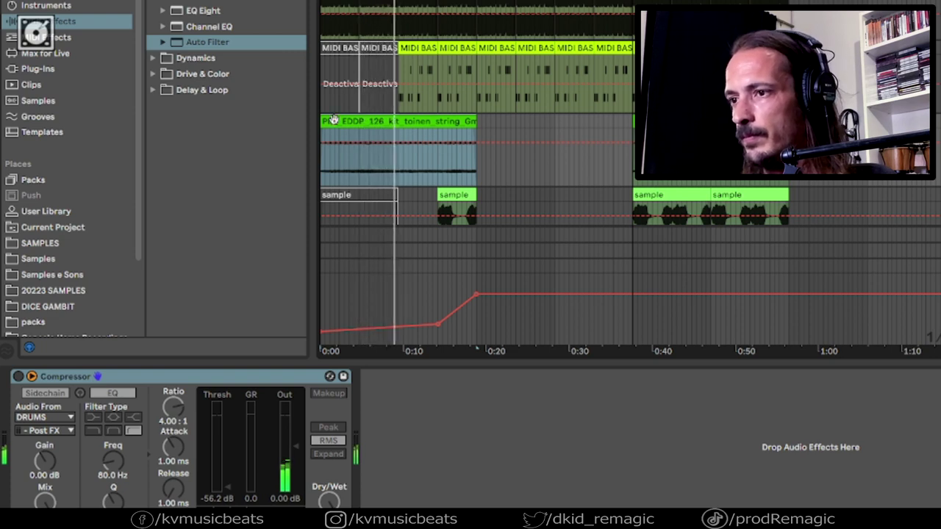
pyautogui.click(440, 325)
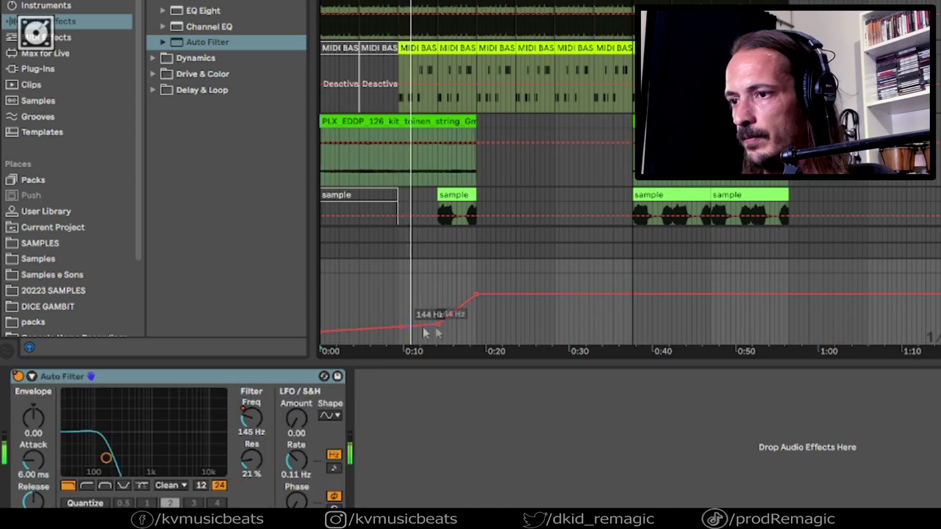
pyautogui.moveTo(442, 327); pyautogui.dragTo(327, 314)
pyautogui.click(396, 315)
pyautogui.press('space')
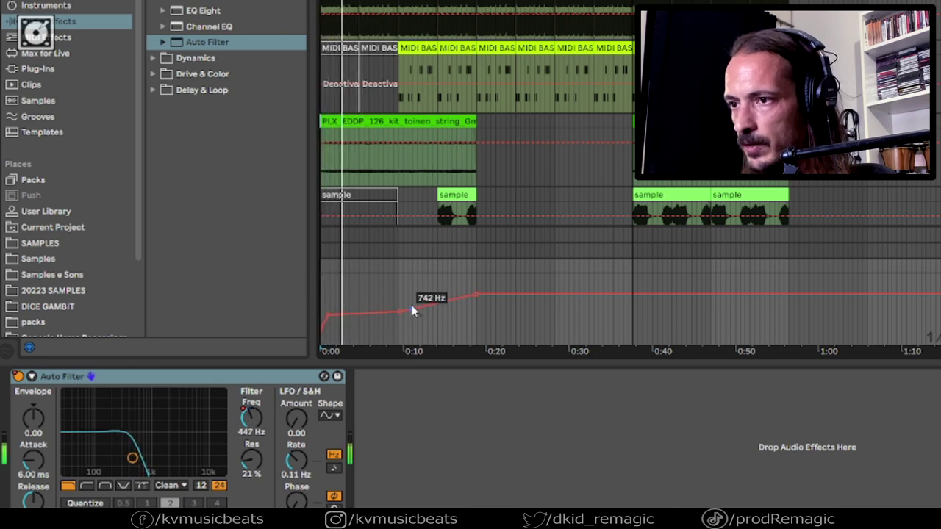
# - Raise the bar 9 frequency breakpoint to 11.6 kHz, remove the trial 1.73 kHz breakpoint near bar 5, and replay from there
pyautogui.moveTo(419, 312); pyautogui.dragTo(404, 301)
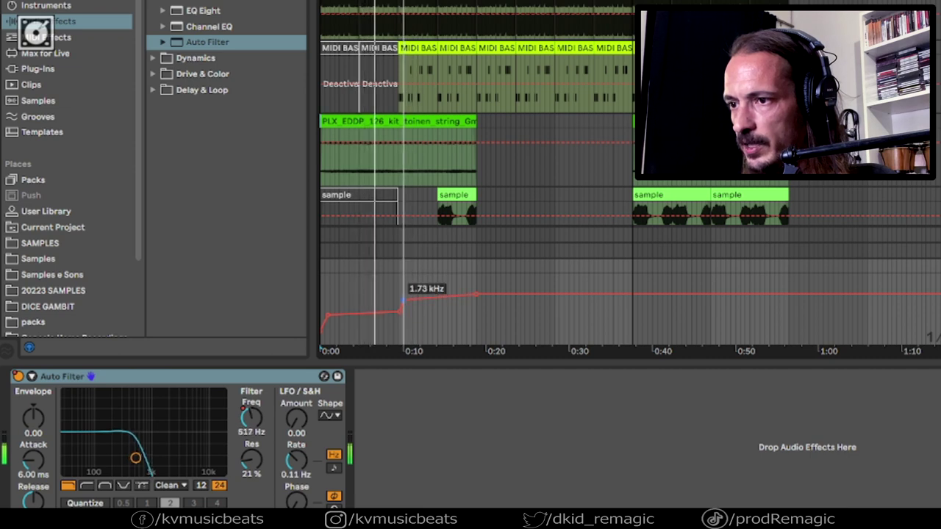
pyautogui.moveTo(476, 298); pyautogui.dragTo(476, 280)
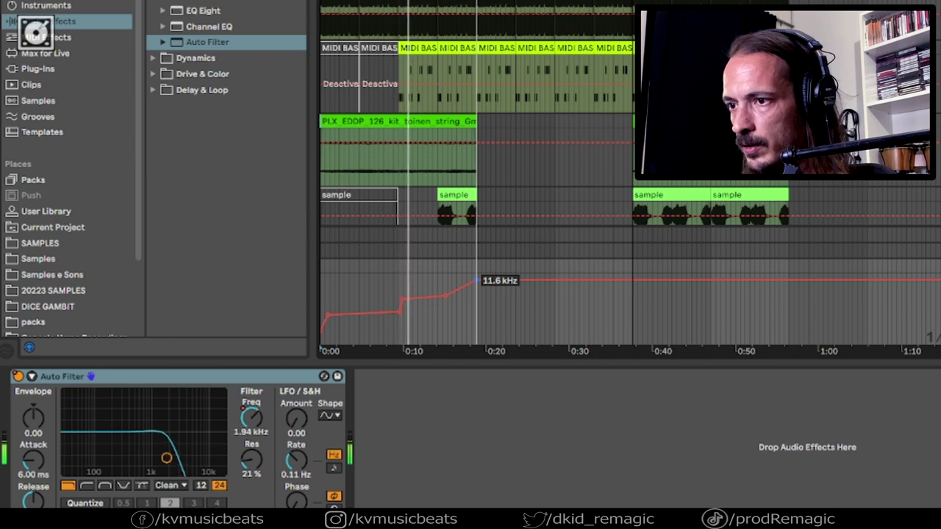
pyautogui.click(410, 299)
pyautogui.click(396, 295)
pyautogui.press('space')
pyautogui.press('space')
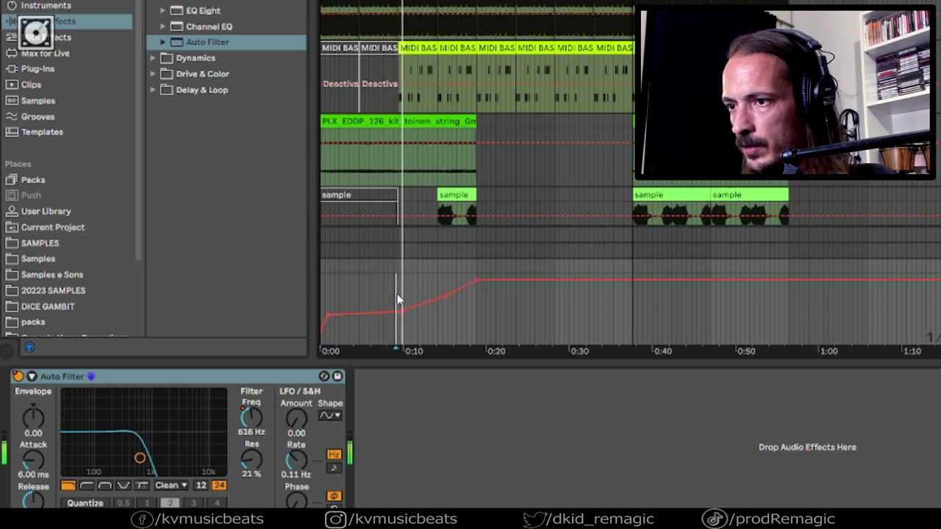
# - Add frequency breakpoints between bars 7 and 9 and drop the curve to 356 Hz right at bar 9
pyautogui.click(446, 296)
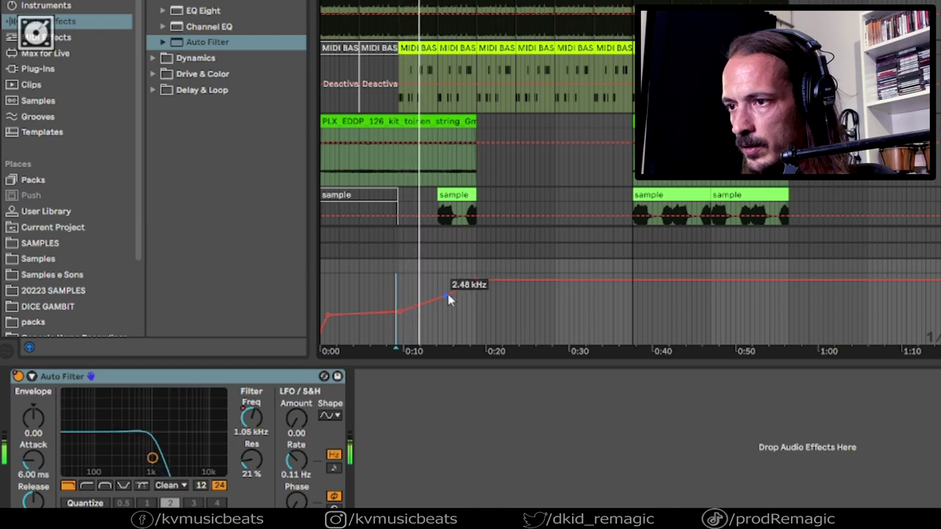
pyautogui.moveTo(453, 292); pyautogui.dragTo(452, 287)
pyautogui.moveTo(507, 3); pyautogui.dragTo(565, 68)
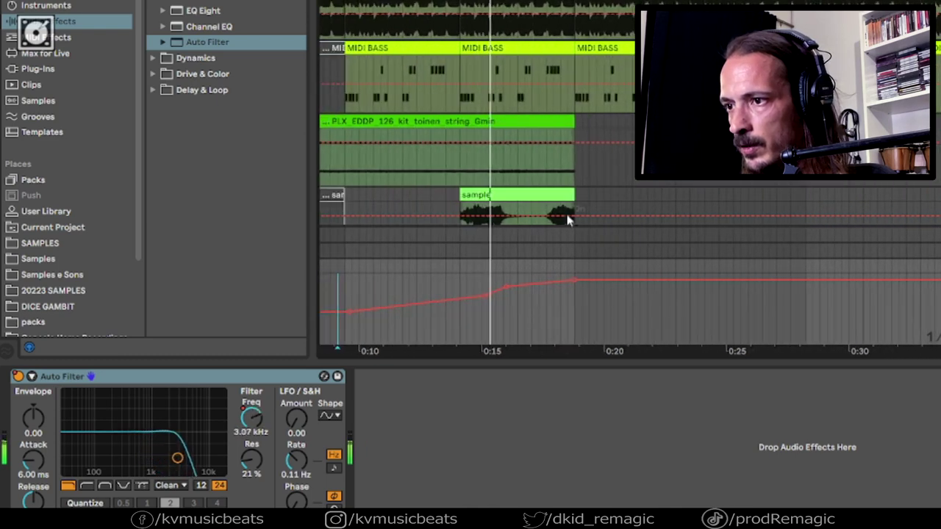
pyautogui.click(548, 283)
pyautogui.moveTo(567, 282); pyautogui.dragTo(574, 316)
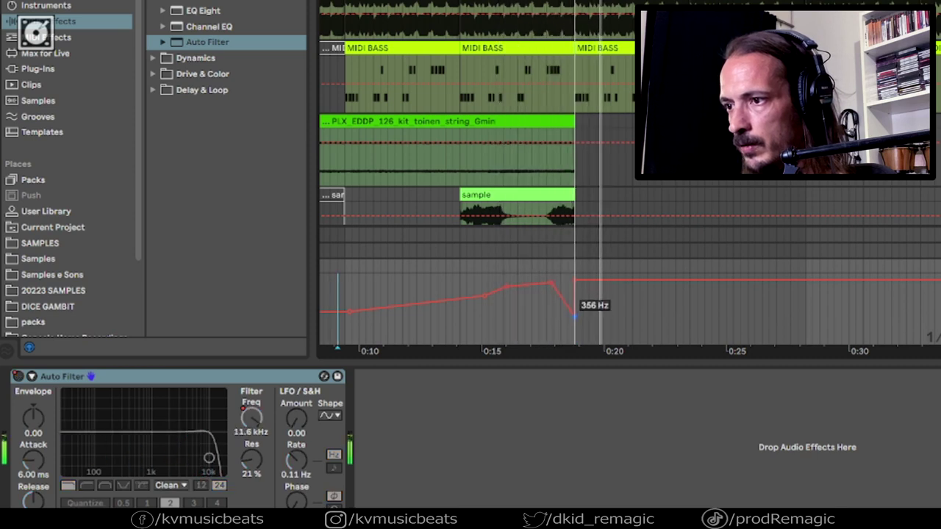
pyautogui.press('space')
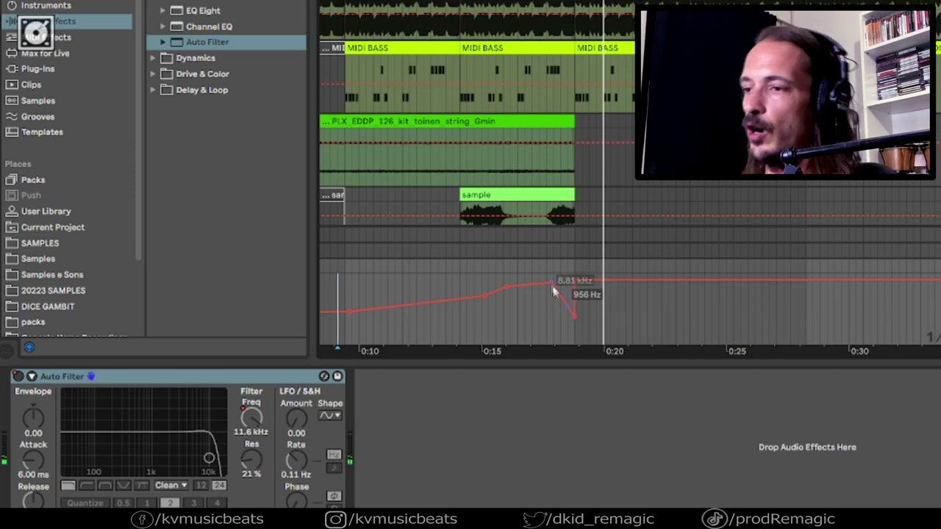
# - Shift the peak before the dip closer to bar 9 at 8.45 kHz and play the transition
pyautogui.click(553, 284)
pyautogui.moveTo(552, 283)
pyautogui.mouseDown()
pyautogui.moveTo(614, 283)
pyautogui.moveTo(549, 283)
pyautogui.moveTo(560, 283)
pyautogui.mouseUp()
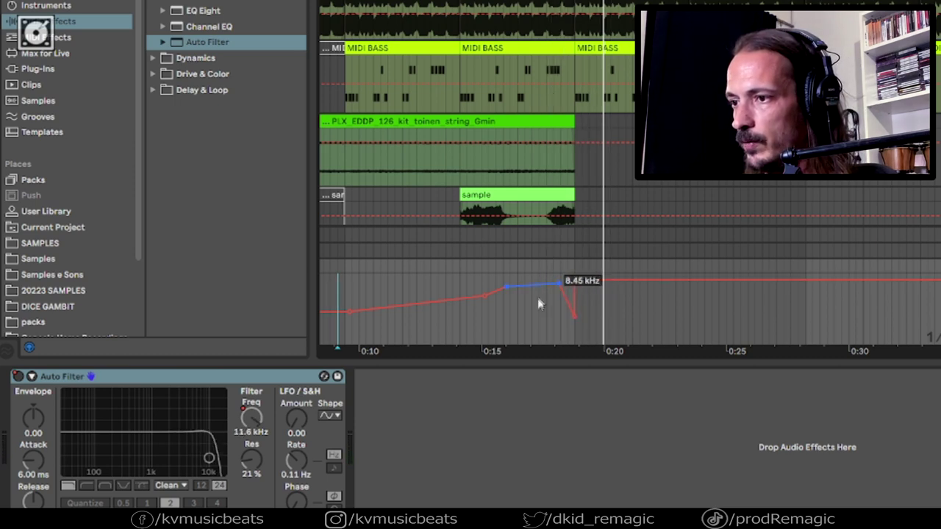
pyautogui.click(539, 303)
pyautogui.press('space')
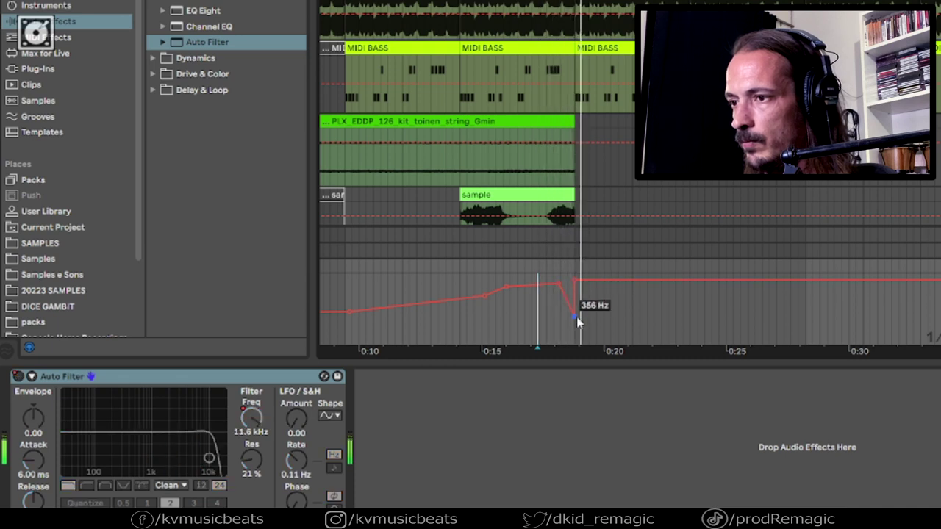
# - Lower the dip to the bottom of the range just before bar 9, bring the curve back up at bar 9, and replay it
pyautogui.moveTo(576, 317); pyautogui.dragTo(575, 343)
pyautogui.moveTo(567, 304); pyautogui.dragTo(574, 285)
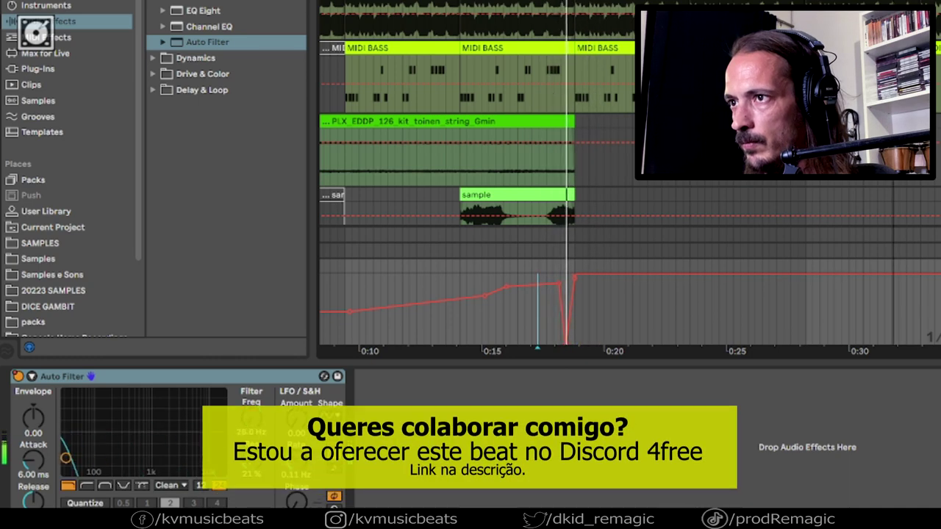
pyautogui.scroll(2, 630, 178)
pyautogui.hscroll(-3, 630, 178)
pyautogui.press('space')
pyautogui.press('space')
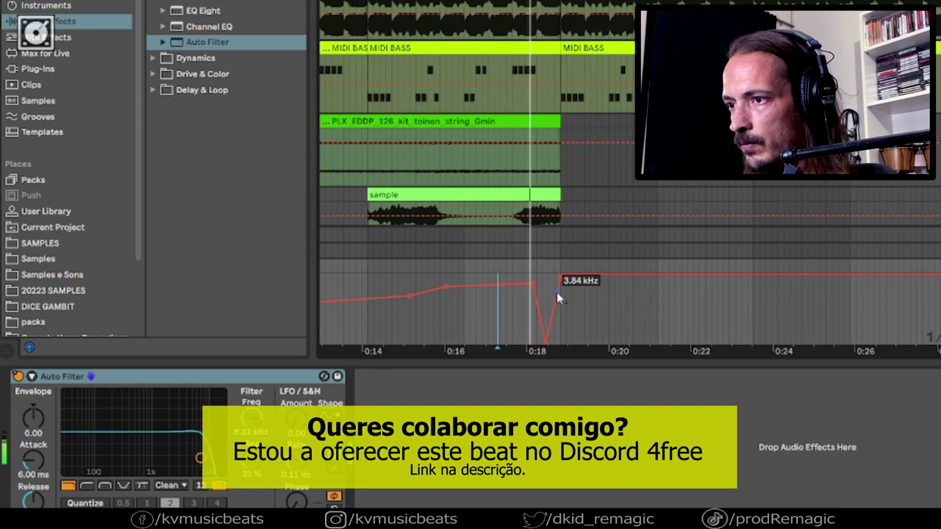
# - Replay the transition, raise the dip to 173 Hz slightly closer to bar 9, and adjust the breakpoint on its rising slope
pyautogui.press('space')
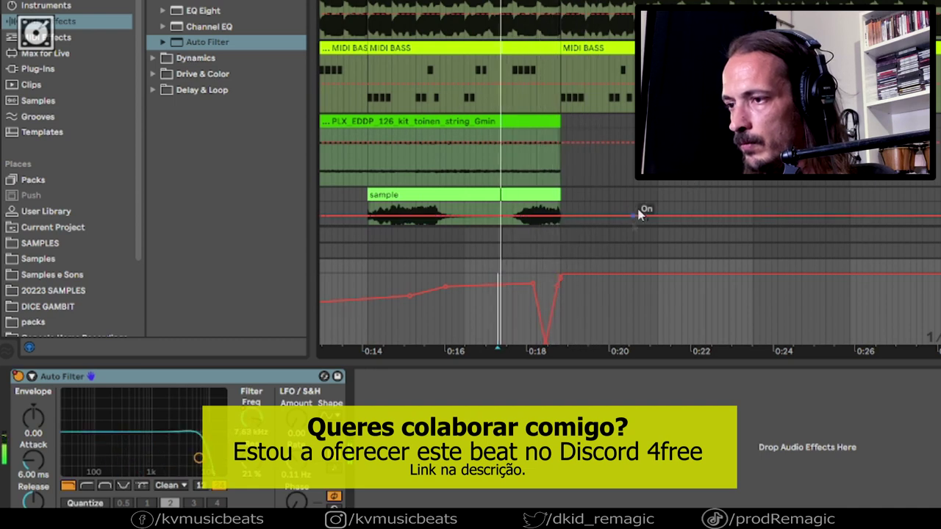
pyautogui.press('space')
pyautogui.scroll(-2, 634, 227)
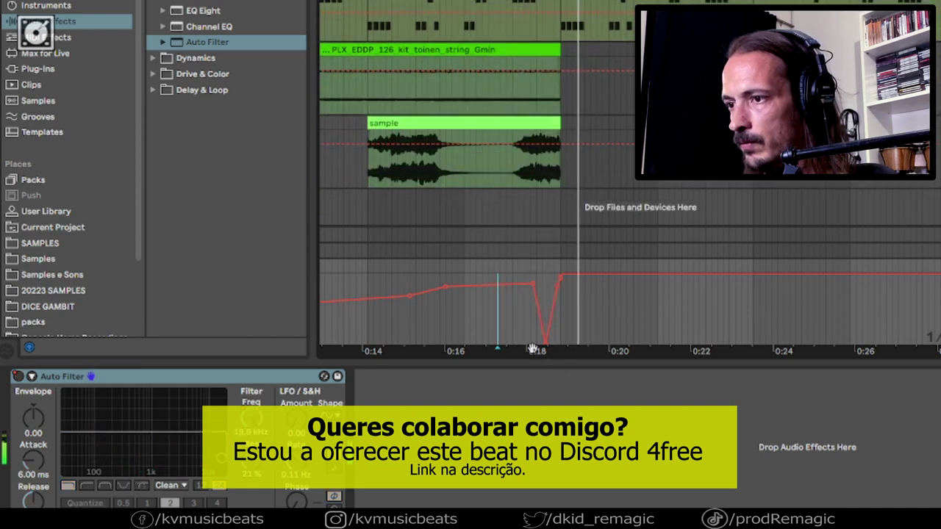
pyautogui.press('space')
pyautogui.press('space')
pyautogui.moveTo(549, 341)
pyautogui.mouseDown()
pyautogui.moveTo(558, 318)
pyautogui.moveTo(551, 324)
pyautogui.mouseUp()
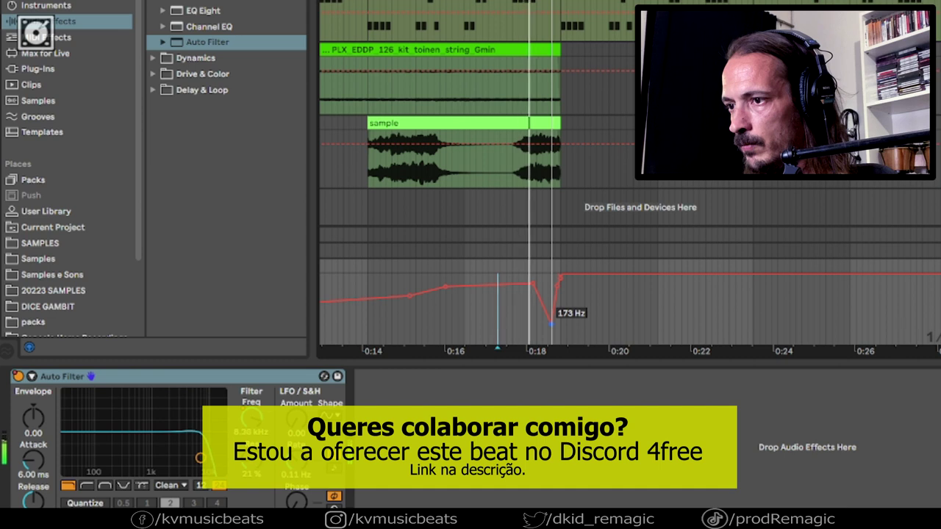
pyautogui.moveTo(557, 291); pyautogui.dragTo(557, 288)
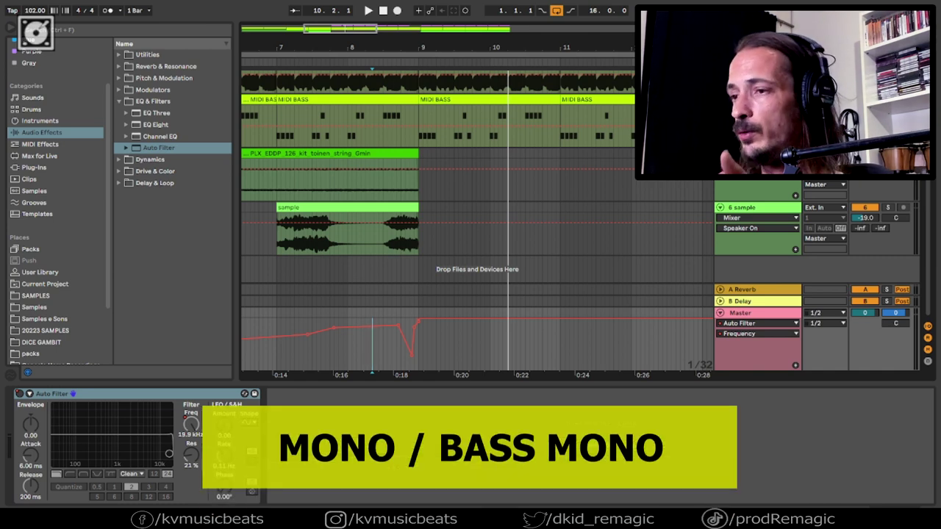
# - Solo the bass tracks and play them from bar 9
pyautogui.click(462, 194)
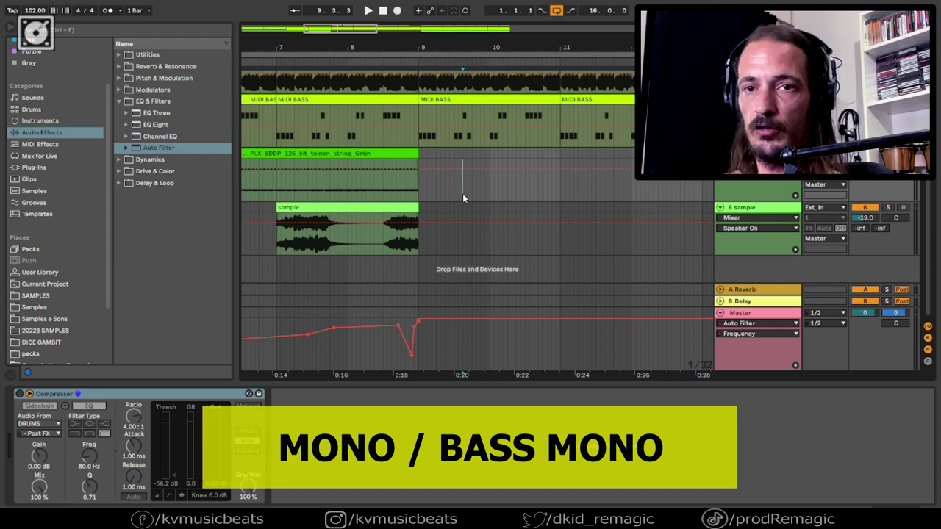
pyautogui.scroll(3, 591, 203)
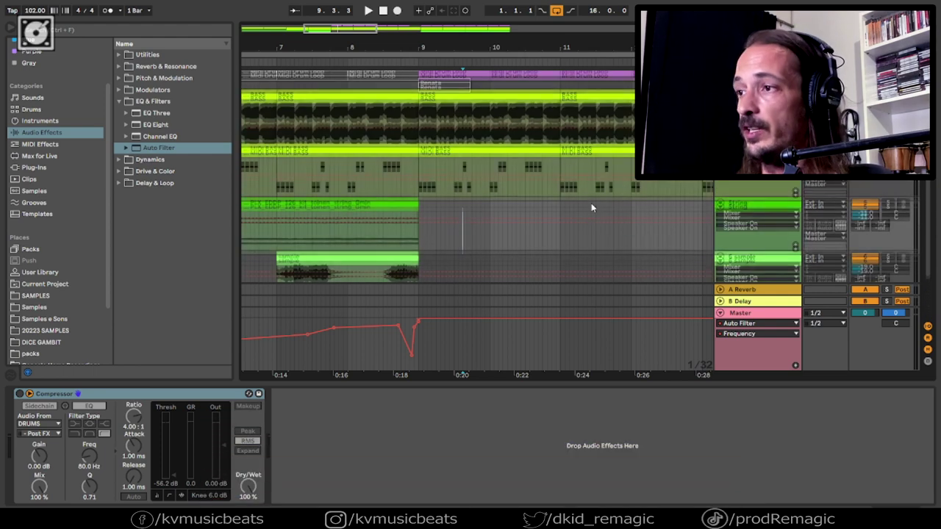
pyautogui.click(757, 99)
pyautogui.click(757, 153)
pyautogui.press('space')
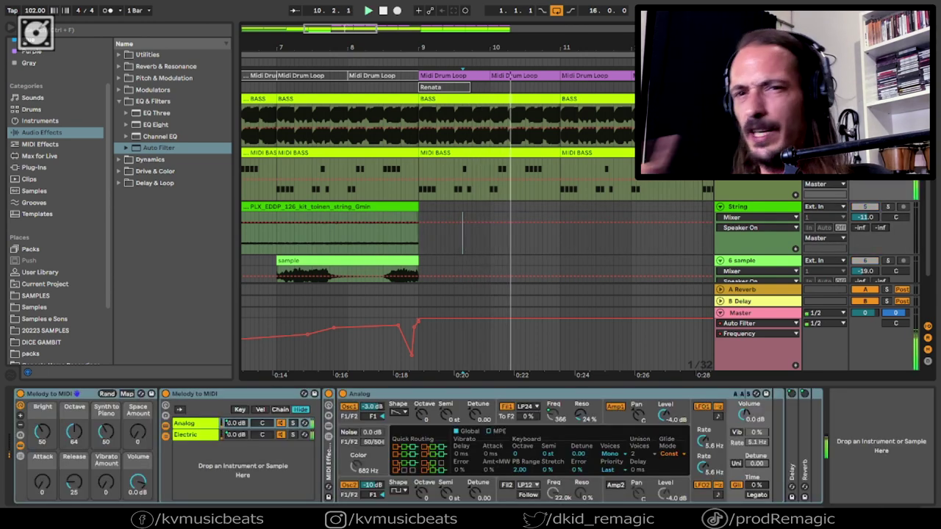
pyautogui.press('space')
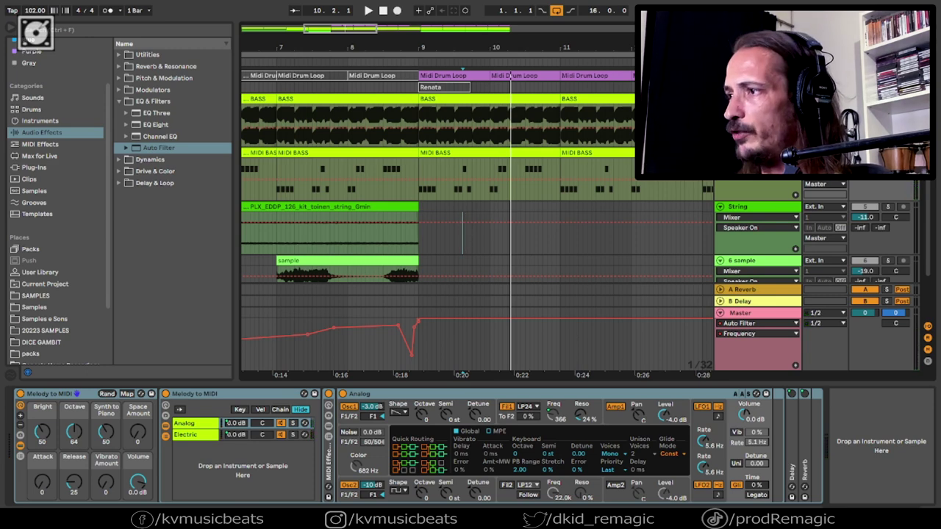
pyautogui.press('space')
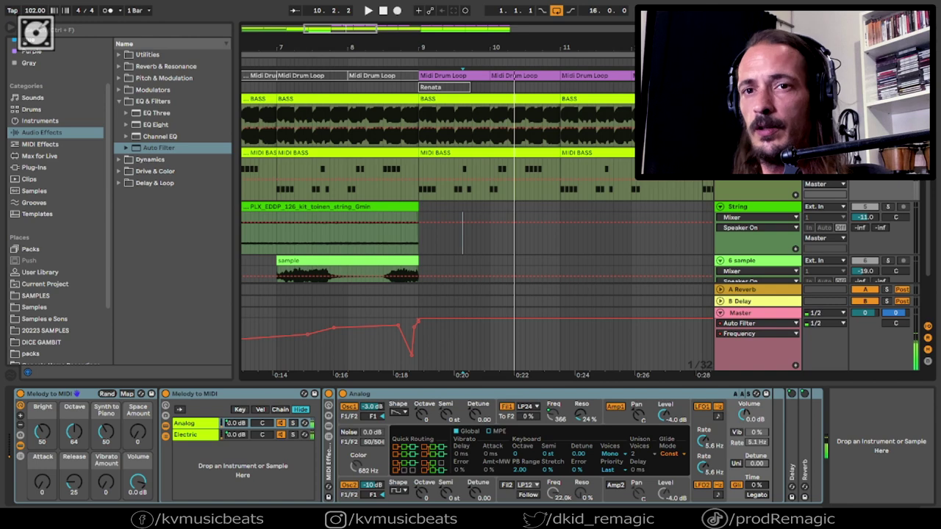
# - Add Multiband Dynamics from the Dynamics effects to the BASS audio track
pyautogui.press('Down')
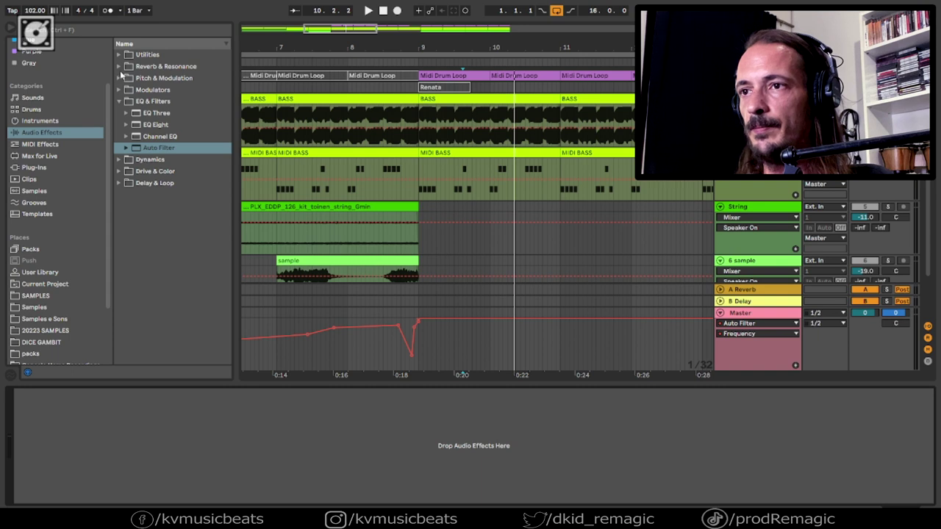
pyautogui.click(119, 159)
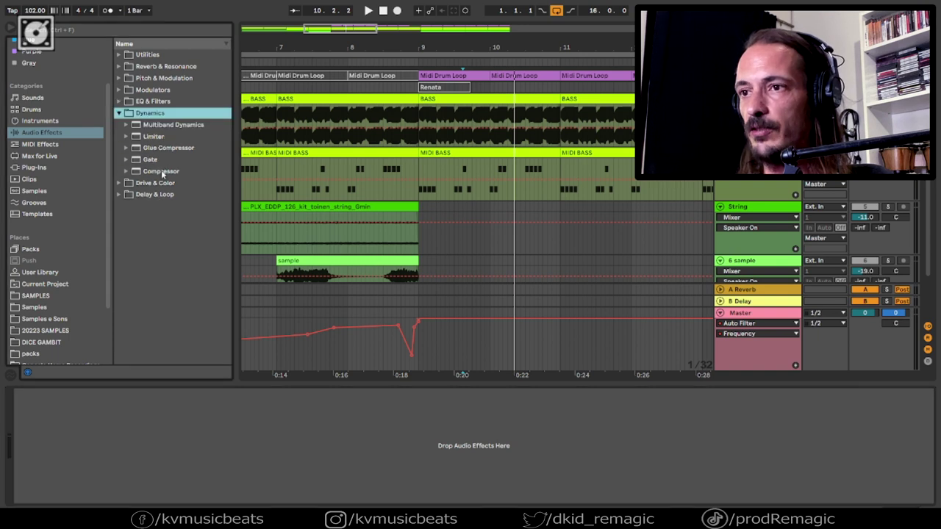
pyautogui.click(164, 125)
pyautogui.moveTo(330, 382); pyautogui.dragTo(340, 428)
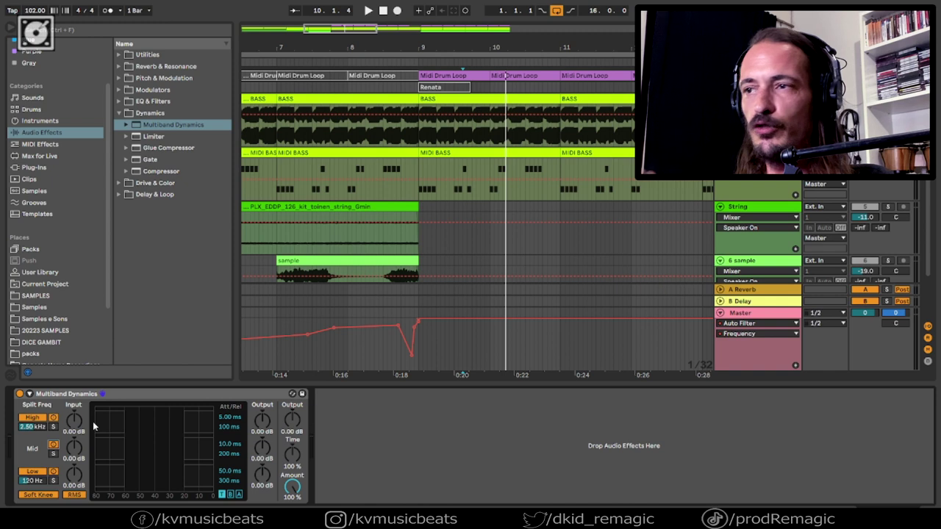
# - Audition the BASS track's Low band in solo during playback, followed by its Mid band
pyautogui.click(54, 480)
pyautogui.press('space')
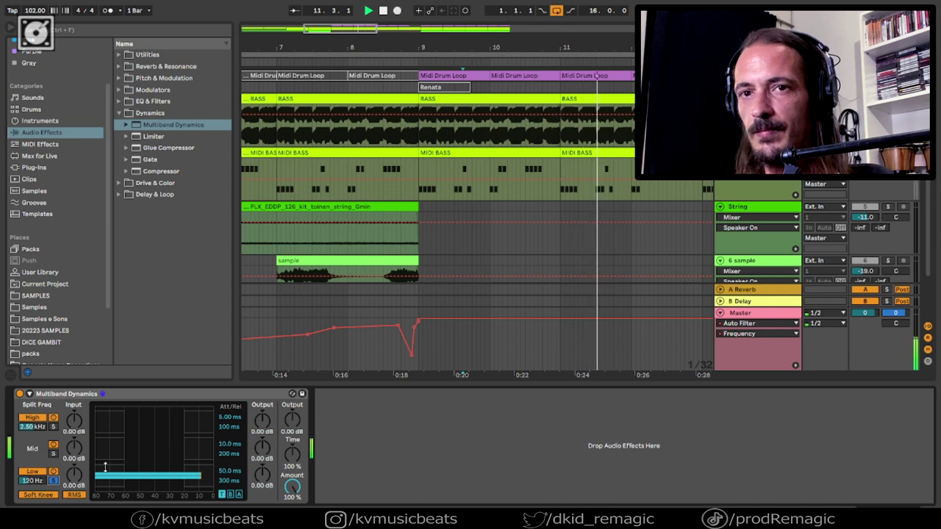
pyautogui.click(53, 454)
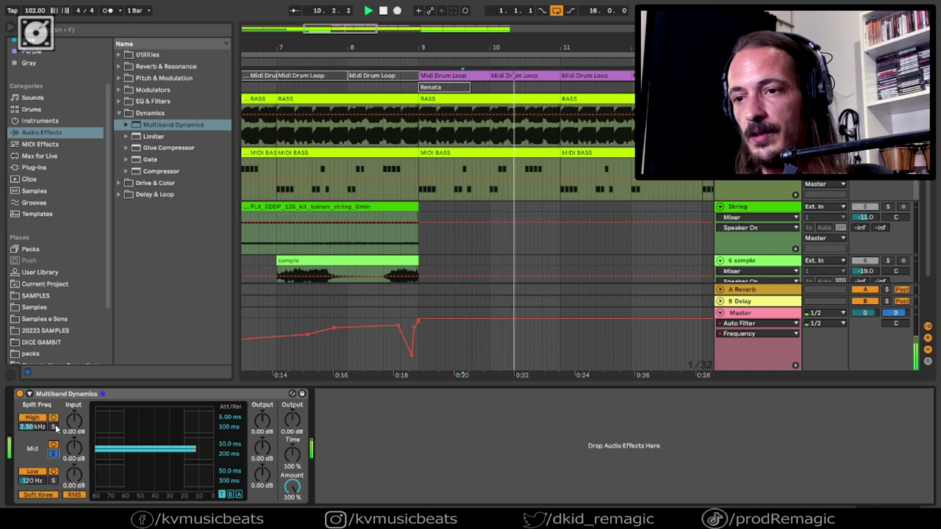
# - Audition the BASS track's High band in solo, try a 20 dB input boost, and reset the gain to 0 dB
pyautogui.click(53, 426)
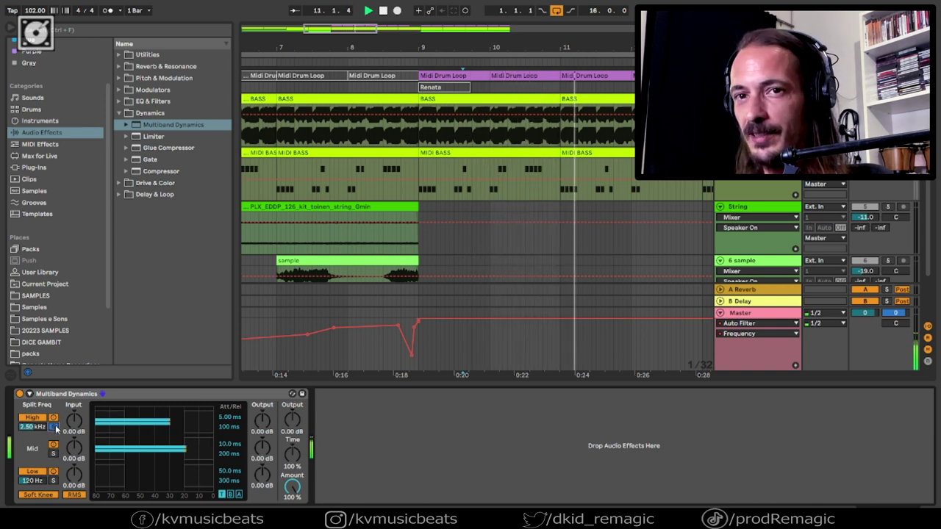
pyautogui.moveTo(74, 422); pyautogui.dragTo(73, 394)
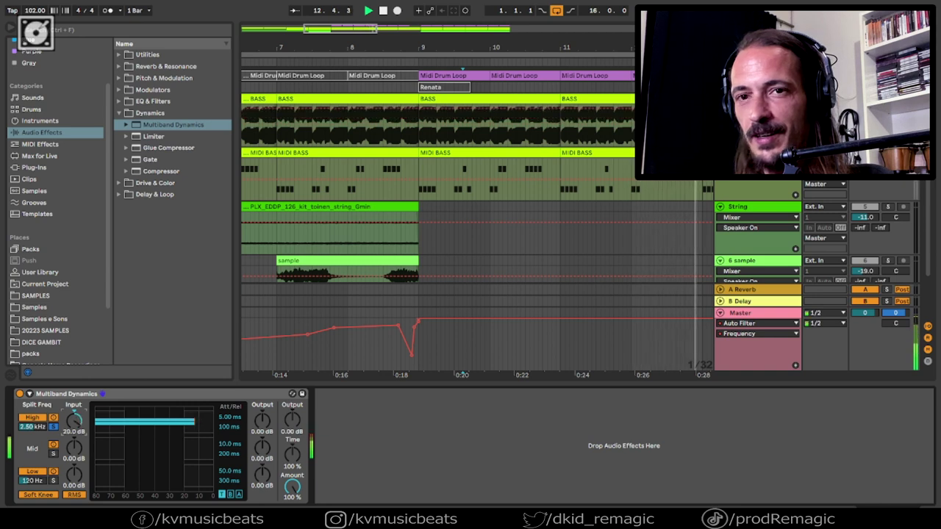
pyautogui.doubleClick(73, 426)
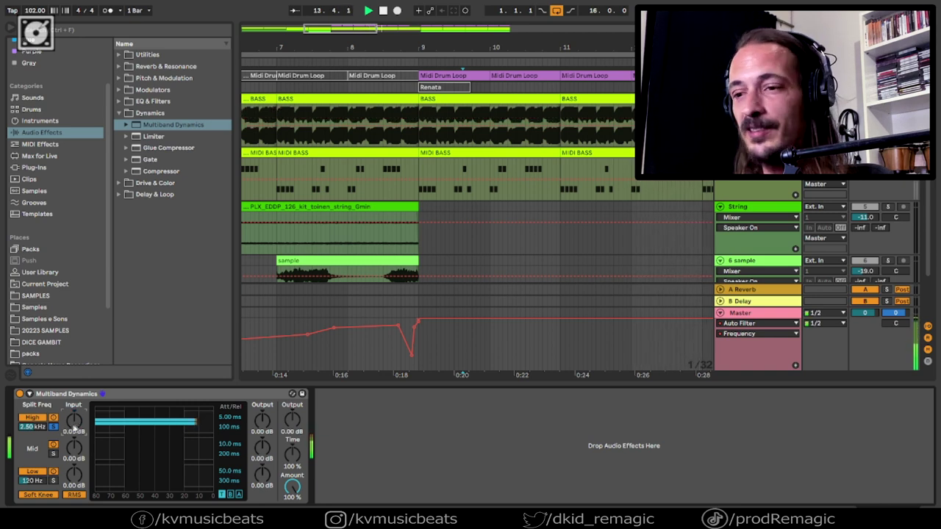
pyautogui.press('space')
# - Move Multiband Dynamics from the BASS audio track to the end of the MIDI BASS device chain
pyautogui.click(129, 393)
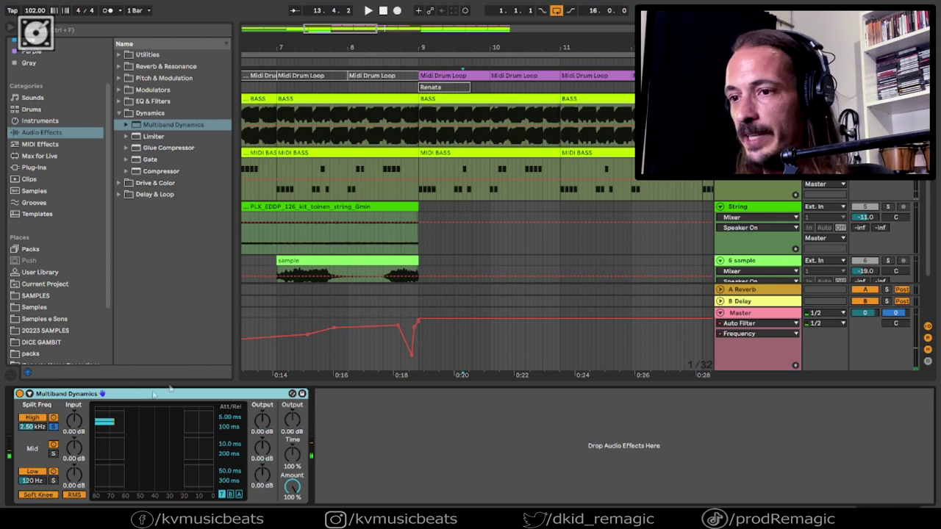
pyautogui.press('Delete')
pyautogui.click(462, 234)
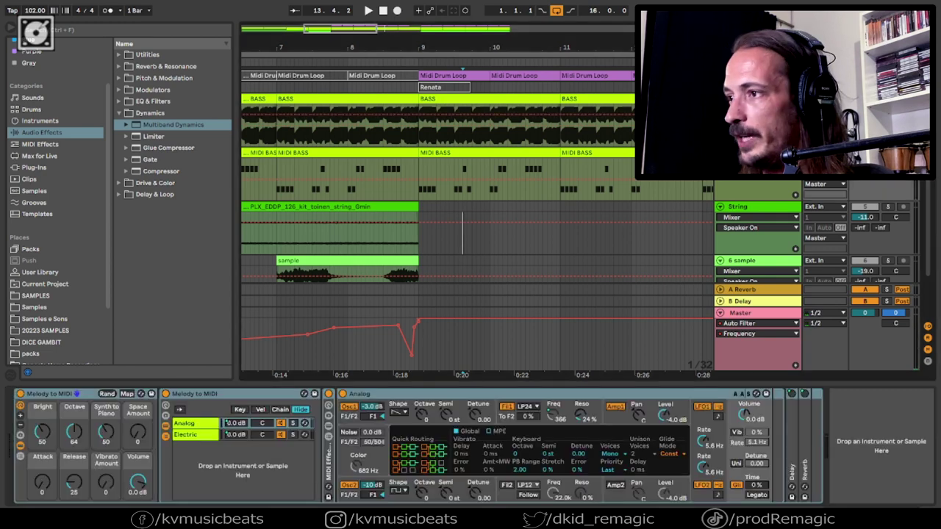
pyautogui.click(864, 427)
pyautogui.hotkey('ctrl', 'v')
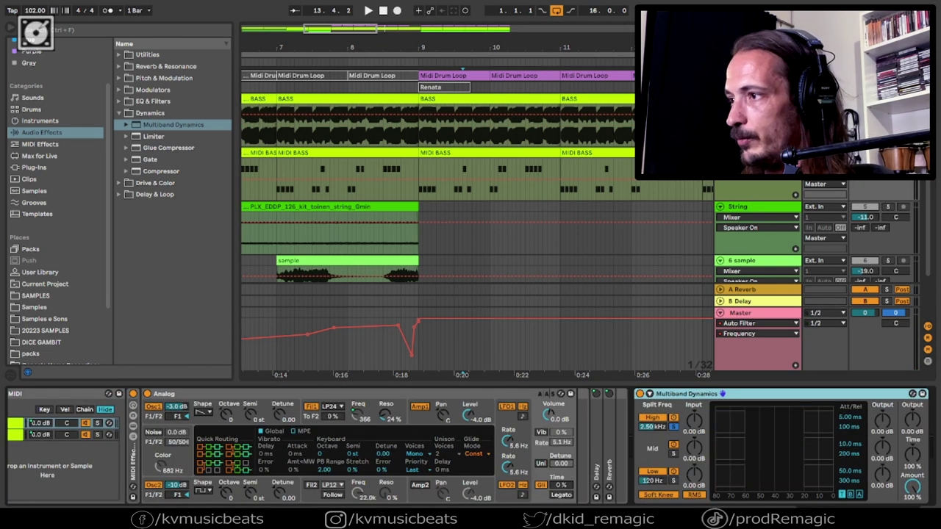
# - Turn off the High band's solo in Multiband Dynamics and play the MIDI BASS clip from bar 9
pyautogui.press('space')
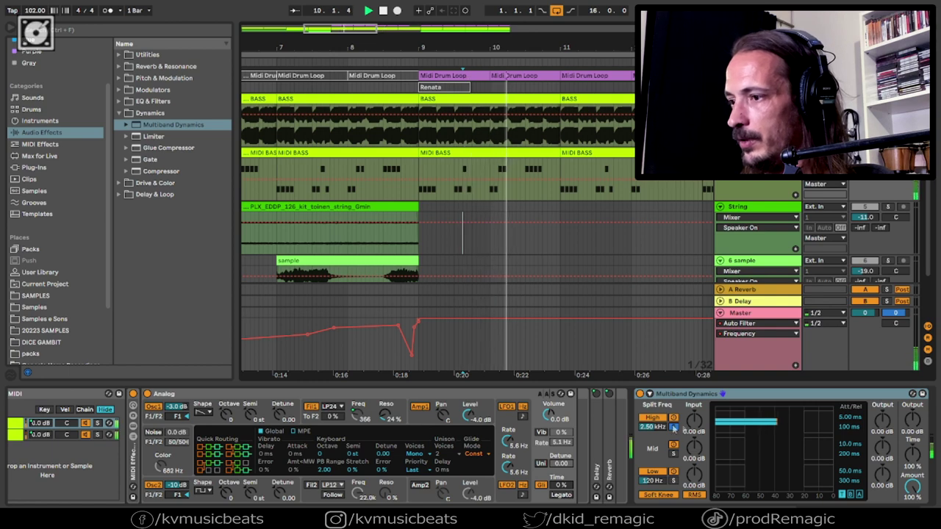
pyautogui.click(674, 428)
pyautogui.press('space')
pyautogui.press('space')
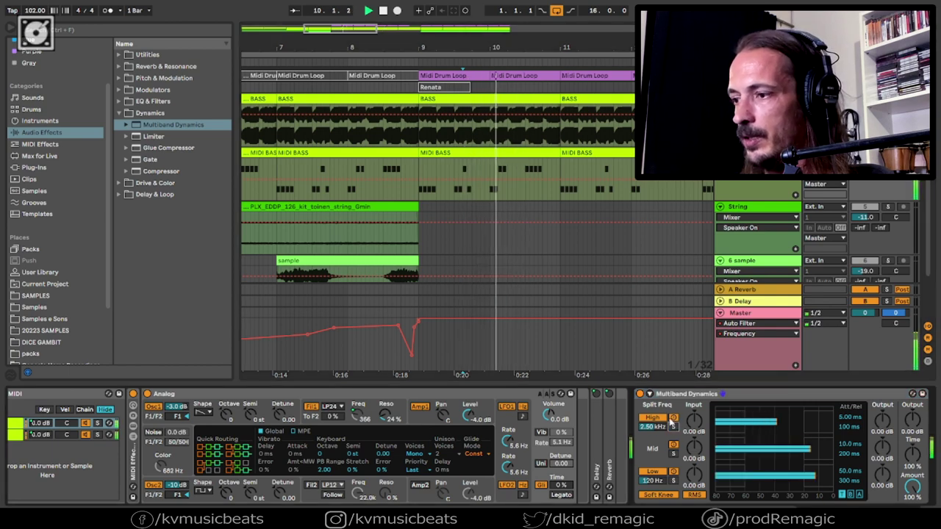
pyautogui.click(444, 153)
pyautogui.press('space')
pyautogui.press('space')
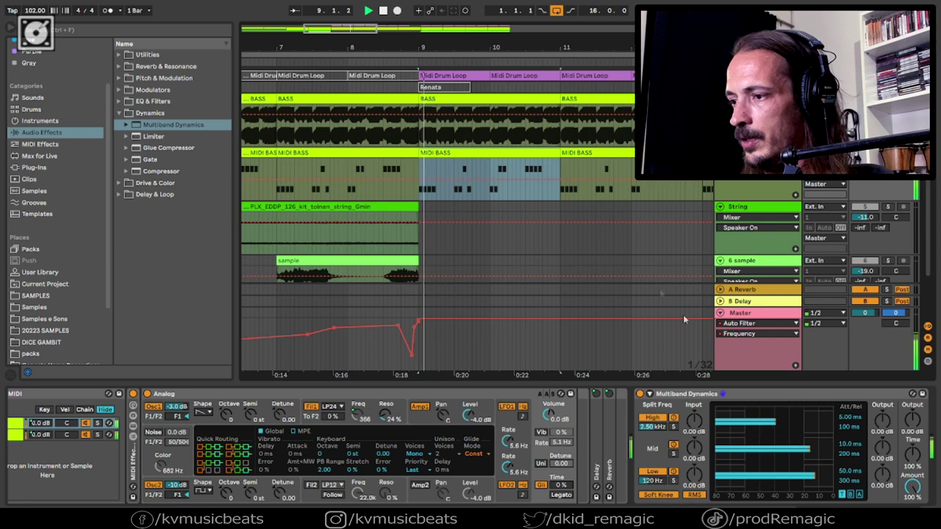
# - Audition the MIDI BASS track's Low band in solo and stop playback
pyautogui.press('space')
pyautogui.click(674, 482)
pyautogui.press('space')
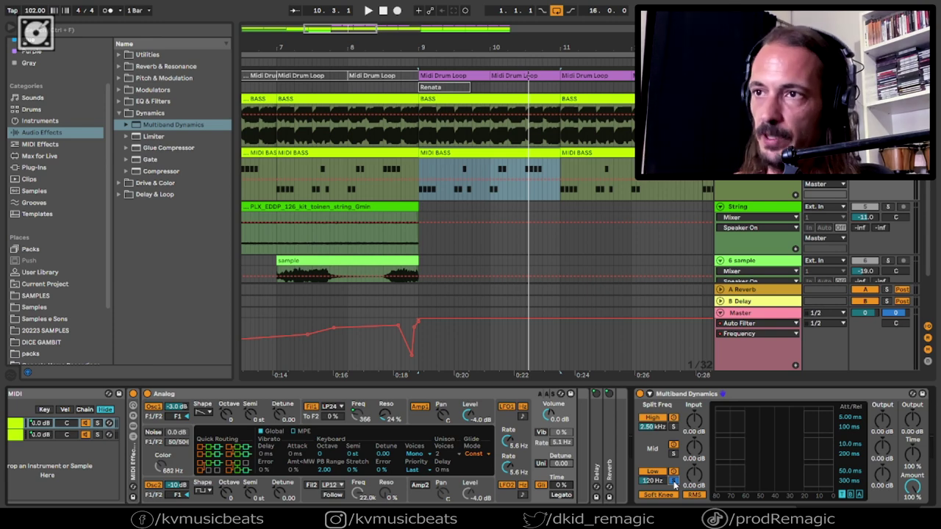
# - Add the Utility presets Mono.adv and Bass Mono.adv after Multiband Dynamics on the MIDI BASS track
pyautogui.click(118, 55)
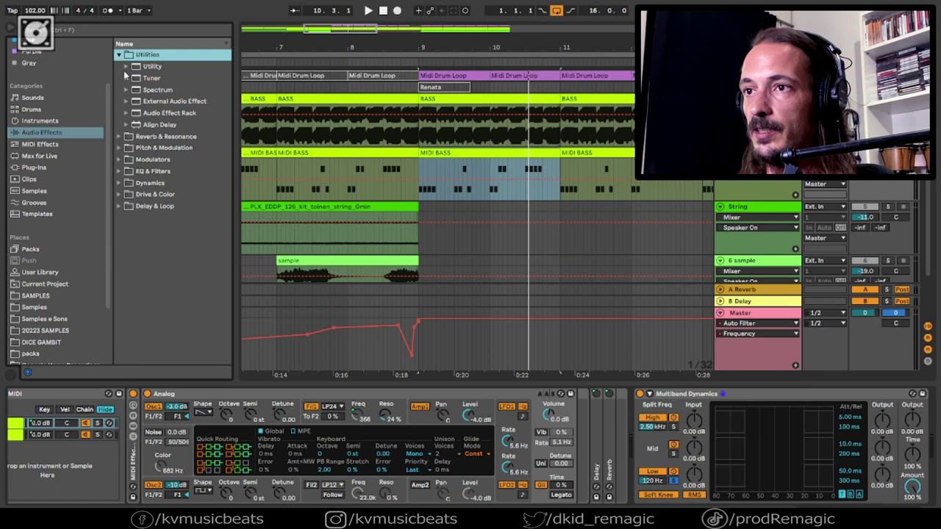
pyautogui.click(127, 67)
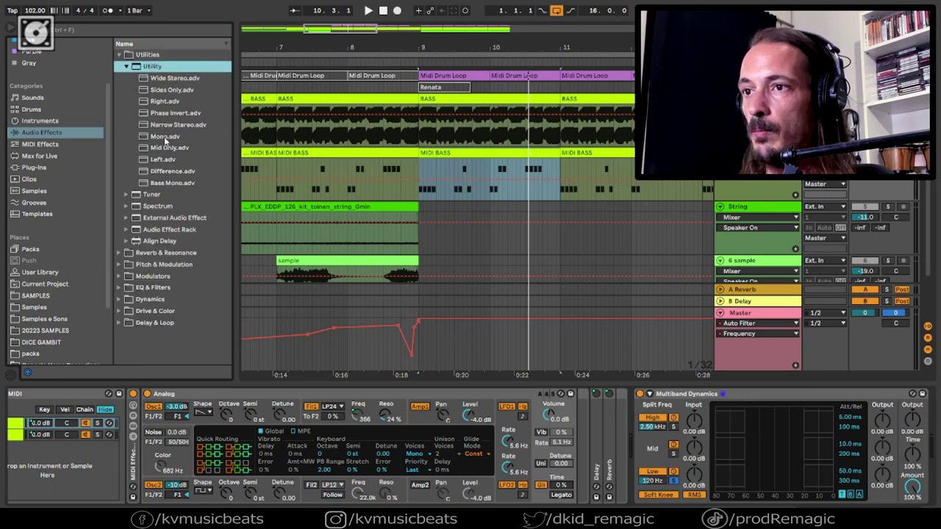
pyautogui.click(165, 136)
pyautogui.click(169, 184)
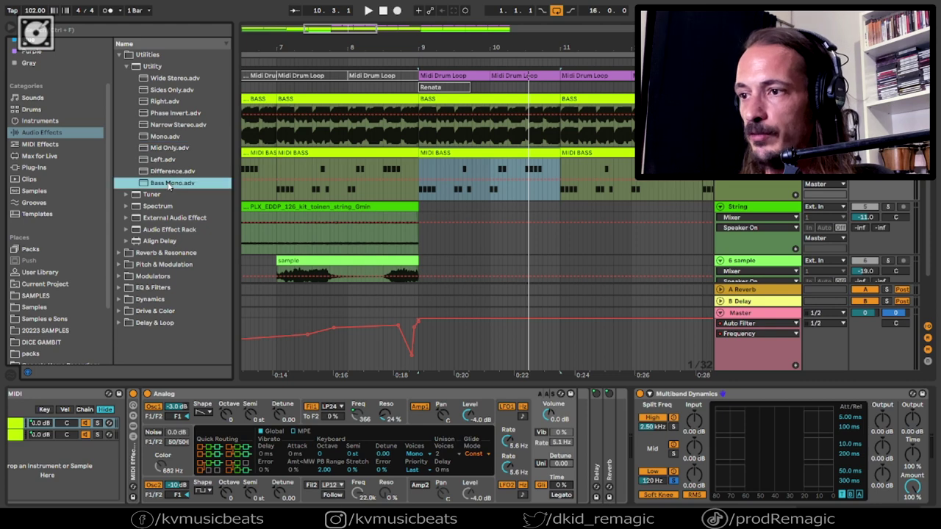
pyautogui.scroll(-3, 671, 202)
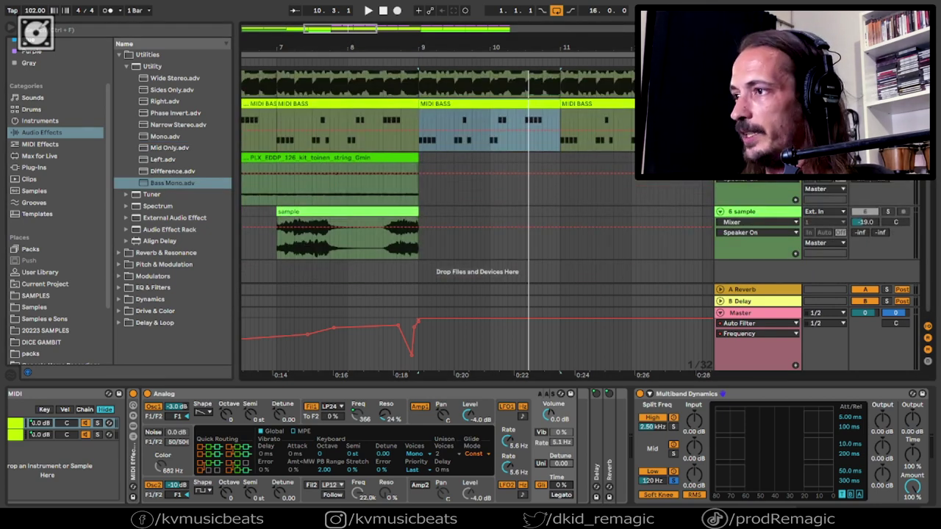
pyautogui.click(901, 513)
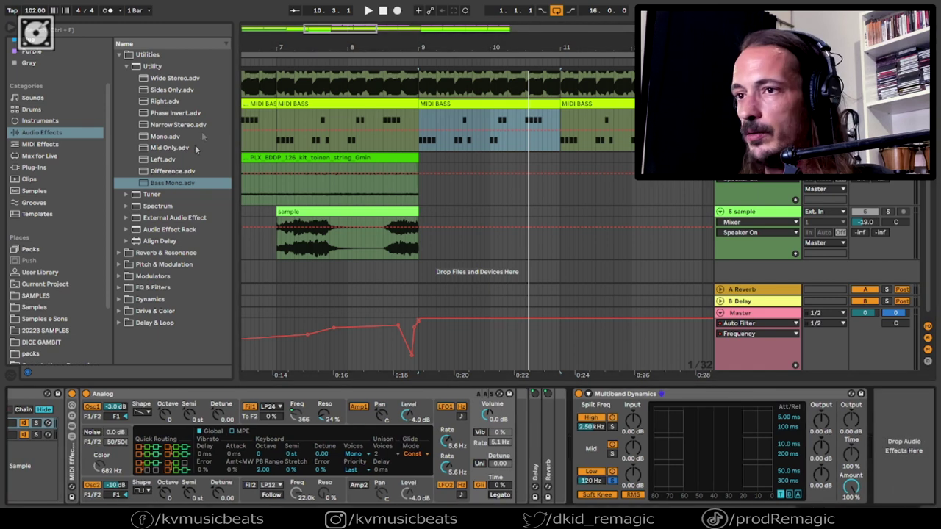
pyautogui.moveTo(165, 136)
pyautogui.mouseDown()
pyautogui.moveTo(588, 257)
pyautogui.moveTo(871, 452)
pyautogui.moveTo(897, 445)
pyautogui.mouseUp()
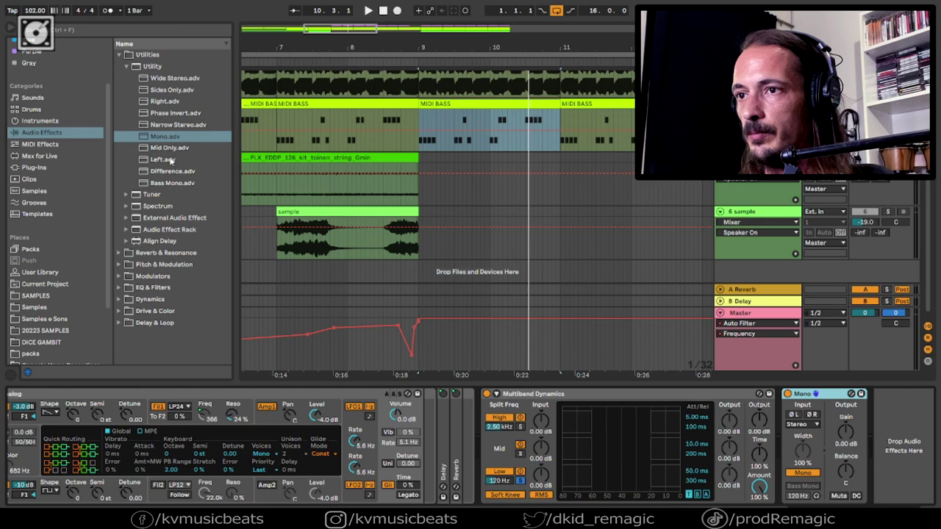
pyautogui.moveTo(168, 182); pyautogui.dragTo(890, 448)
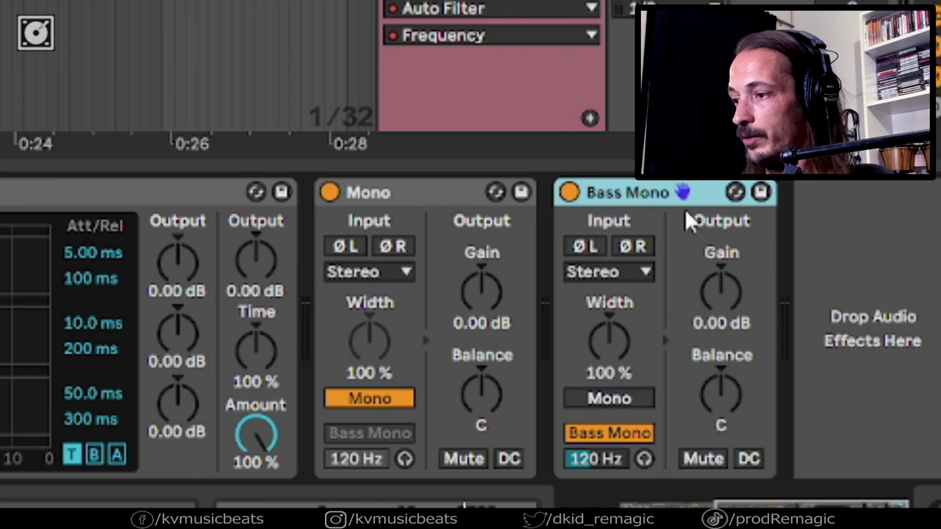
# - Switch the first Utility from Mono to Bass Mono and enable Mono on the second one
pyautogui.click(388, 408)
pyautogui.click(389, 435)
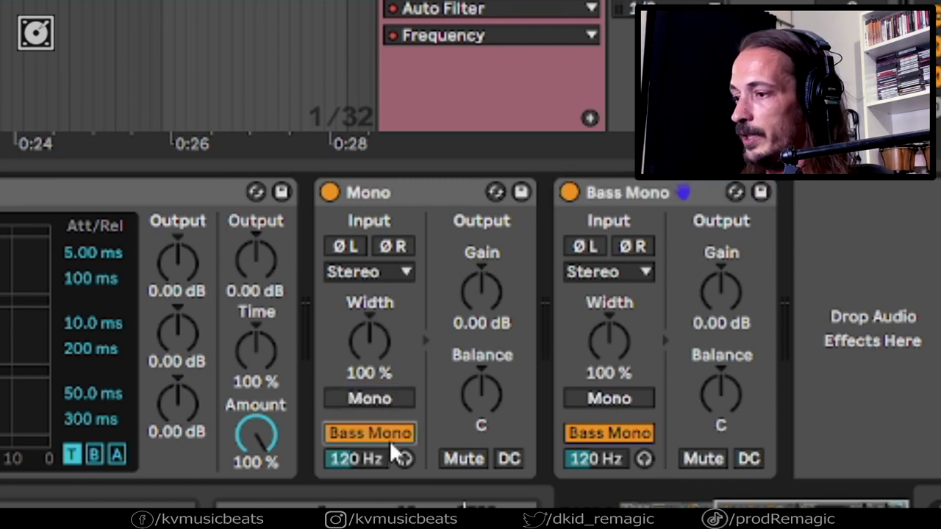
pyautogui.click(604, 401)
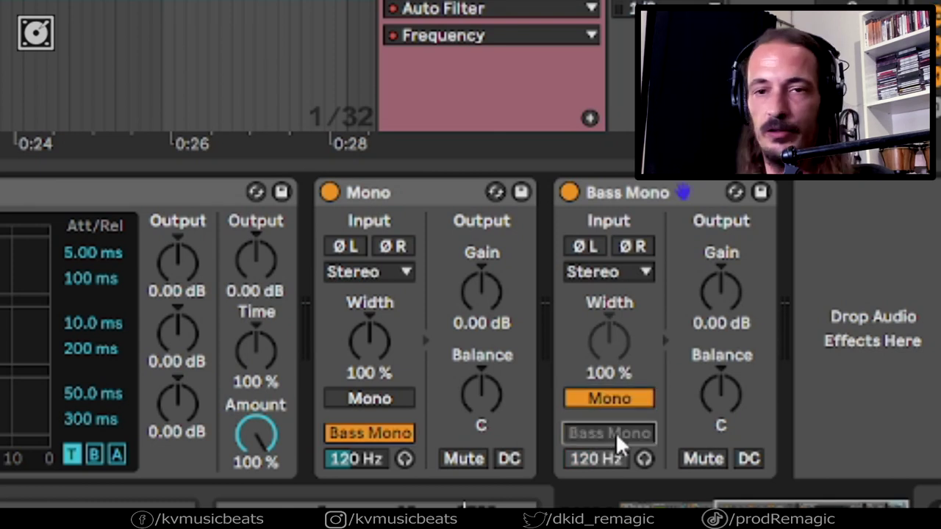
# - Delete both Utility devices from the MIDI BASS track
pyautogui.click(653, 195)
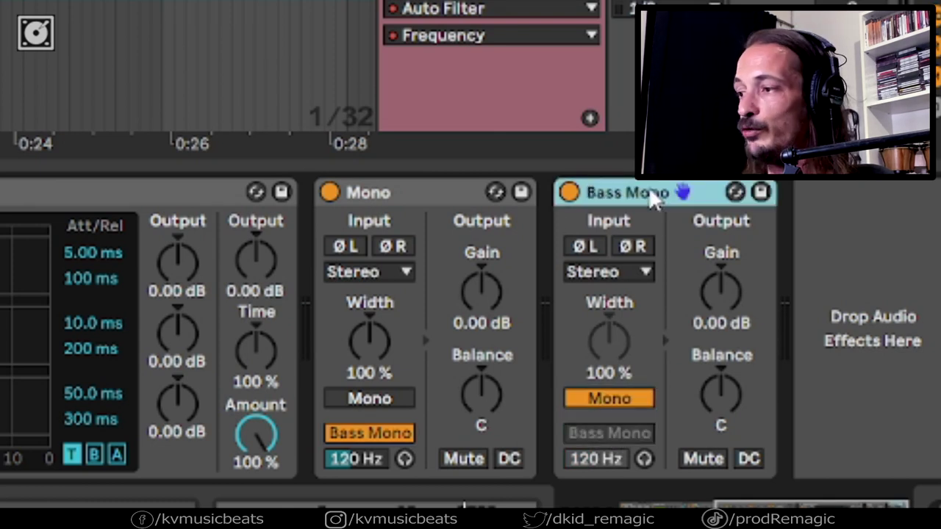
pyautogui.press('Delete')
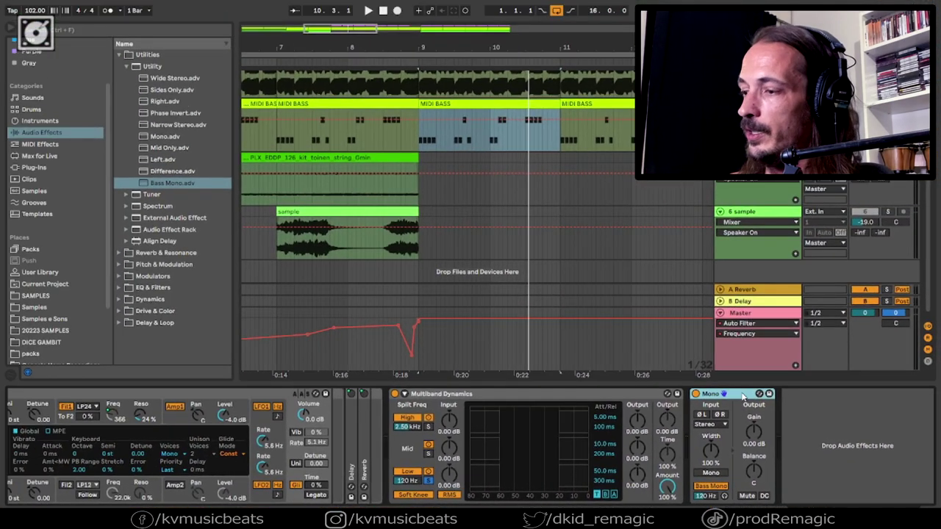
pyautogui.press('Delete')
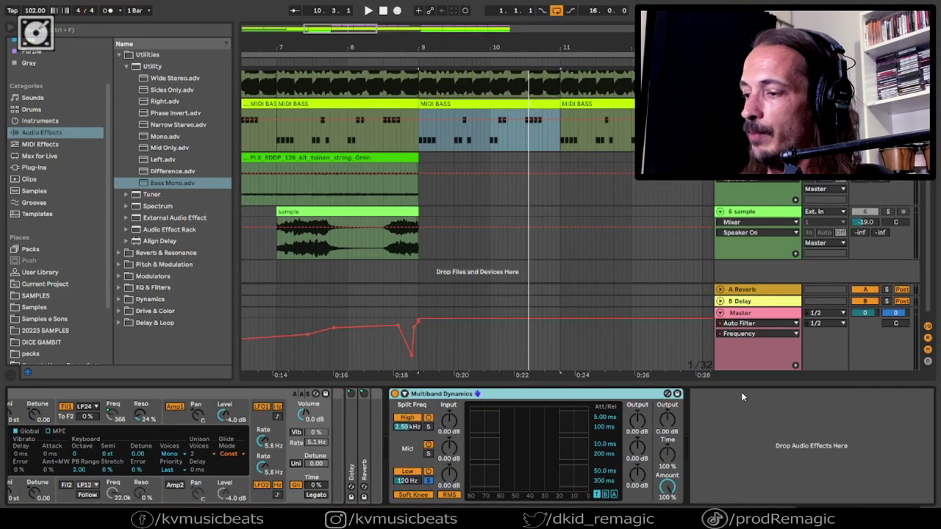
pyautogui.click(171, 184)
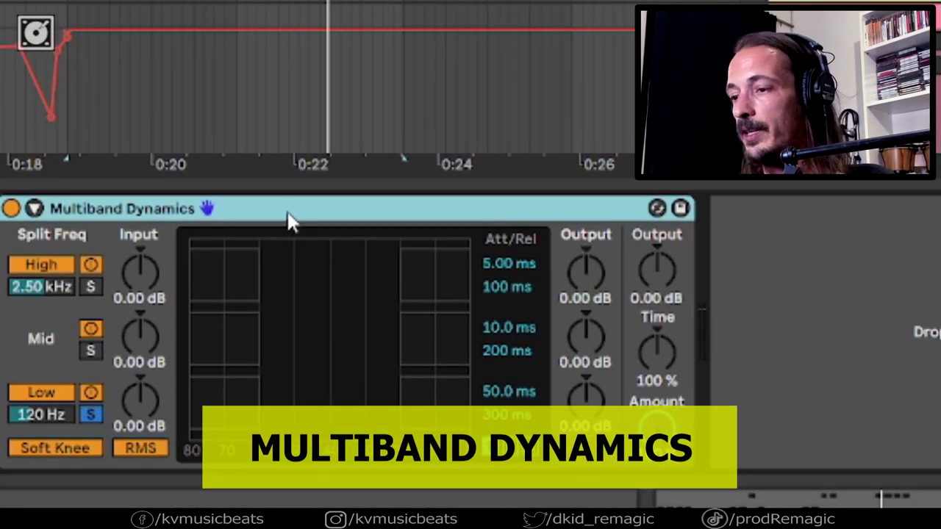
# - Group Multiband Dynamics into an Audio Effect Rack and duplicate its chain twice to get three chains
pyautogui.hotkey('ctrl', 'g')
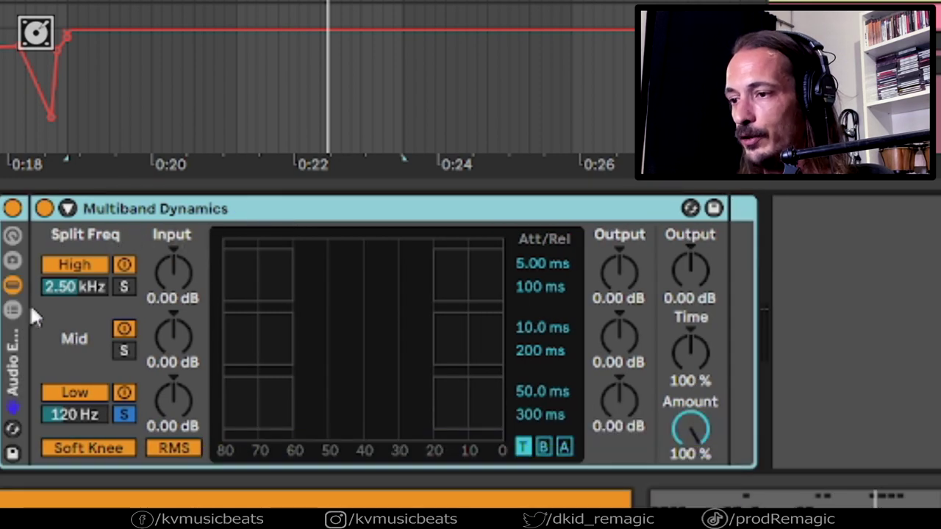
pyautogui.click(14, 309)
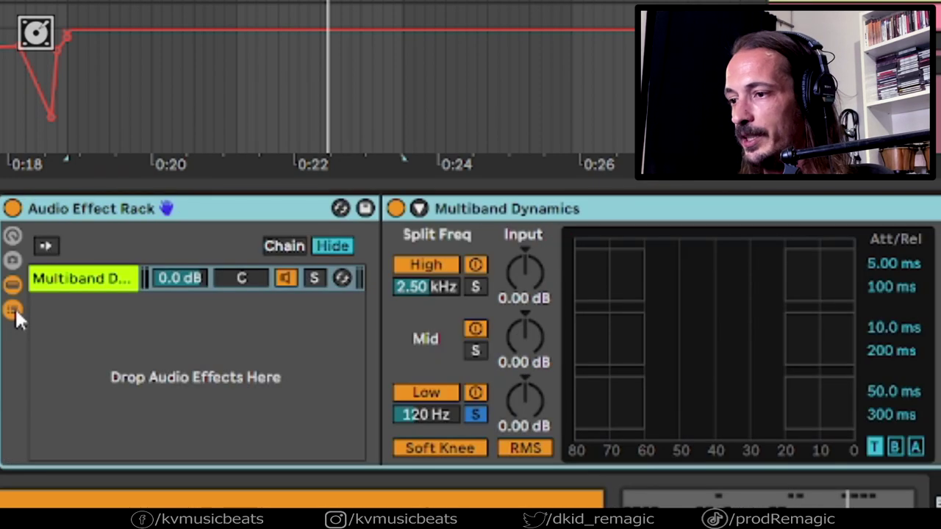
pyautogui.click(103, 287)
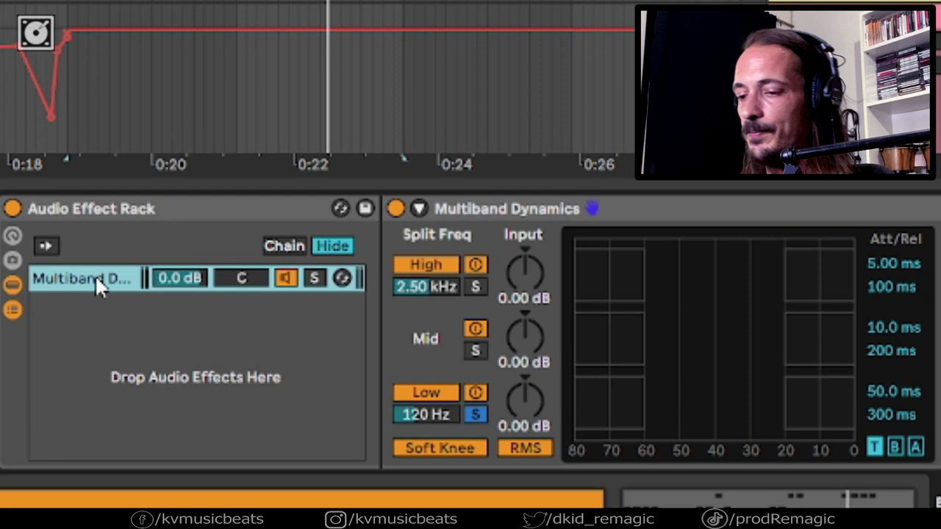
pyautogui.hotkey('ctrl', 'd')
pyautogui.keyDown('ctrl'); pyautogui.click(98, 307); pyautogui.keyUp('ctrl')
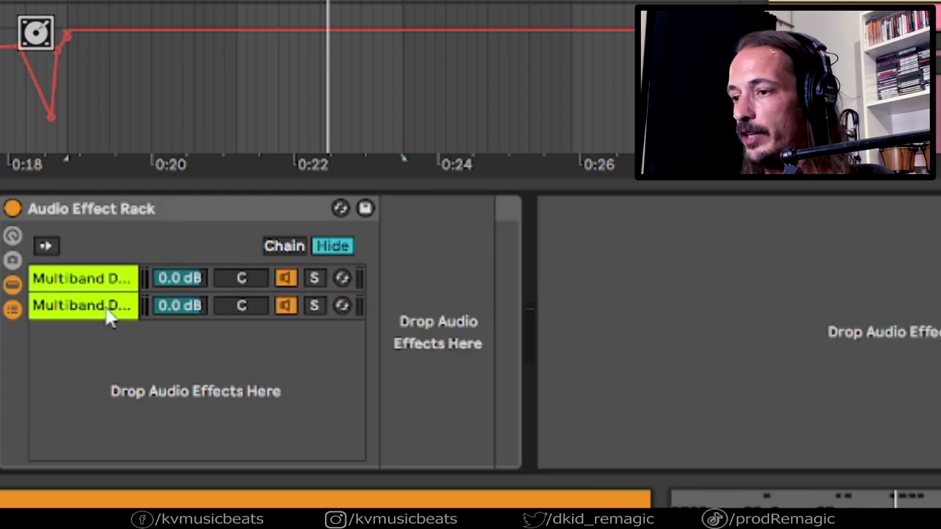
pyautogui.click(96, 288)
pyautogui.hotkey('ctrl', 'd')
pyautogui.click(99, 333)
# - Solo the High band in the rack's first chain, the Mid band in the second, and the Low band in the third
pyautogui.click(95, 277)
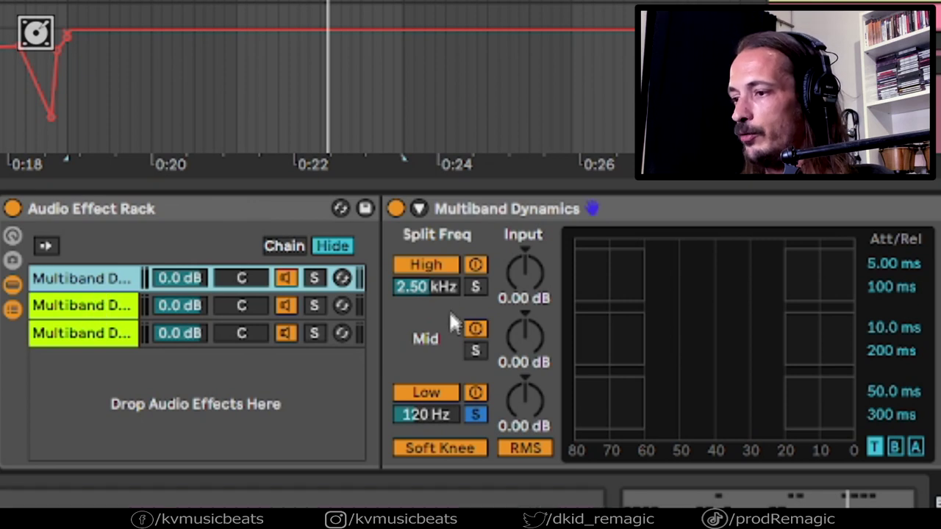
pyautogui.click(472, 285)
pyautogui.click(474, 288)
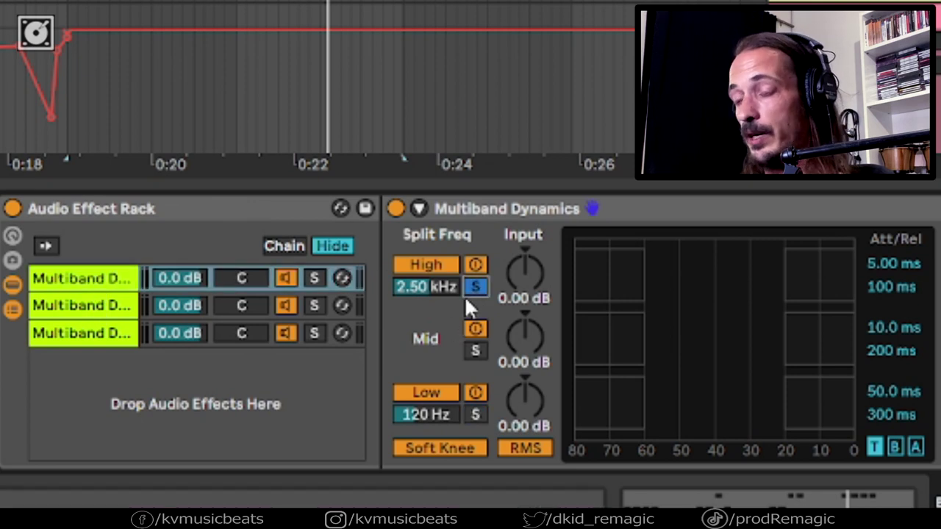
pyautogui.click(63, 305)
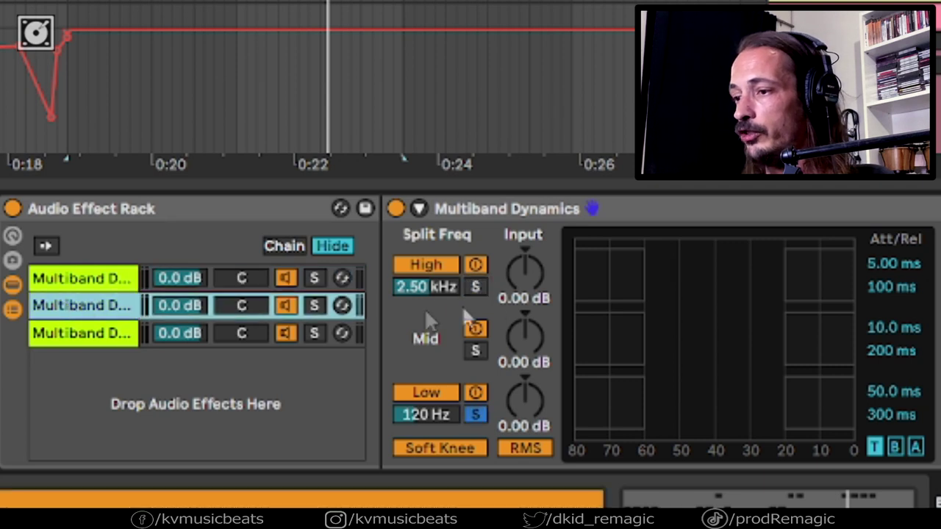
pyautogui.click(472, 351)
pyautogui.click(105, 336)
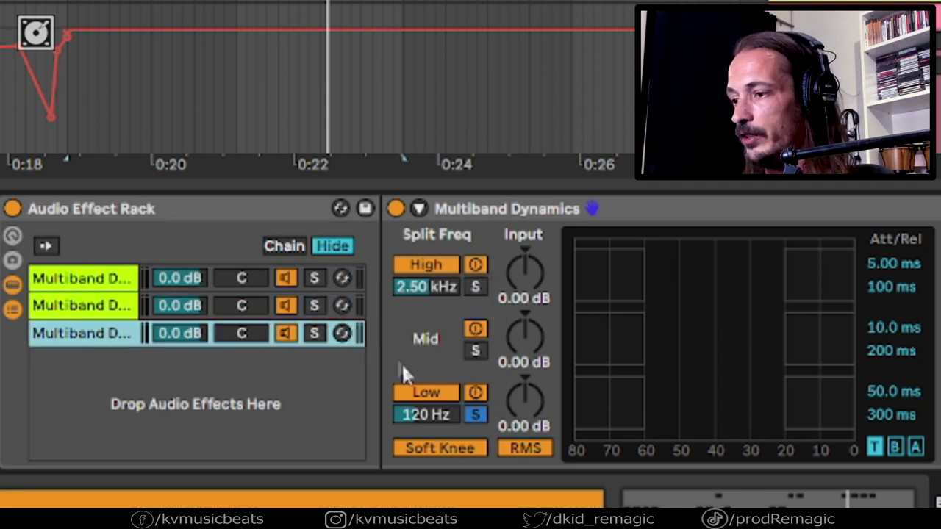
pyautogui.click(474, 415)
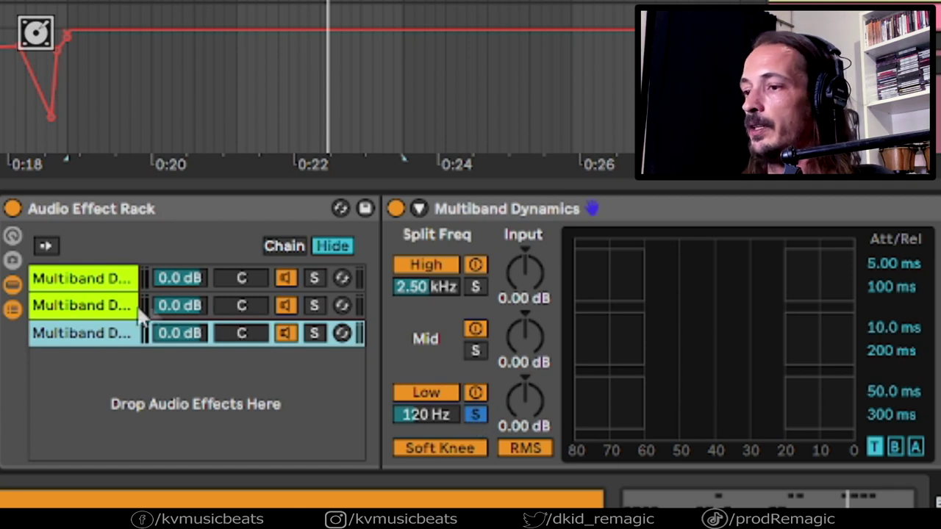
pyautogui.click(109, 314)
pyautogui.click(103, 277)
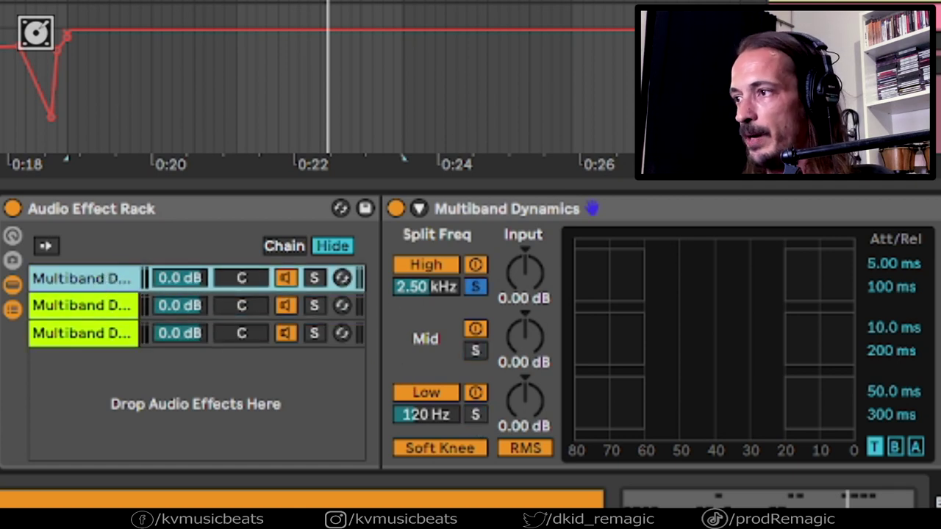
# - Play the bass and deactivate the rack's High and Mid chains so that only the Low chain sounds
pyautogui.press('space')
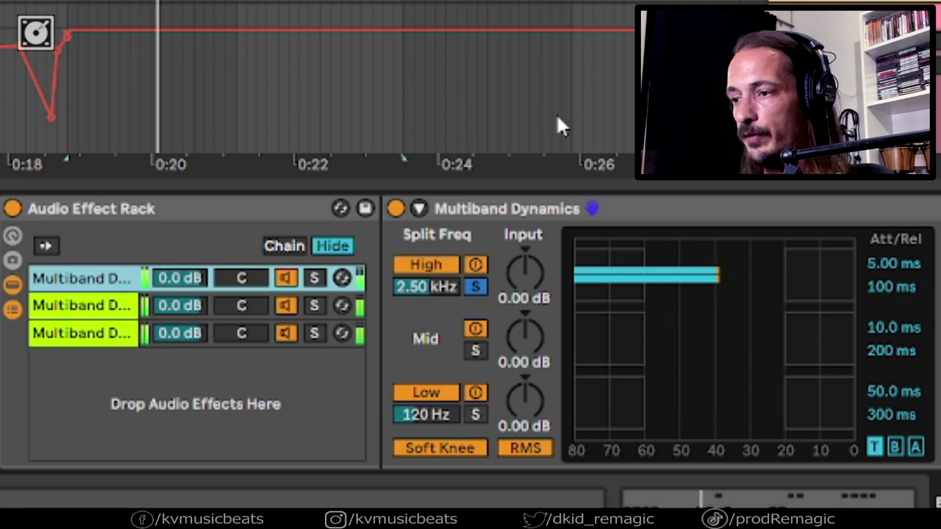
pyautogui.click(285, 279)
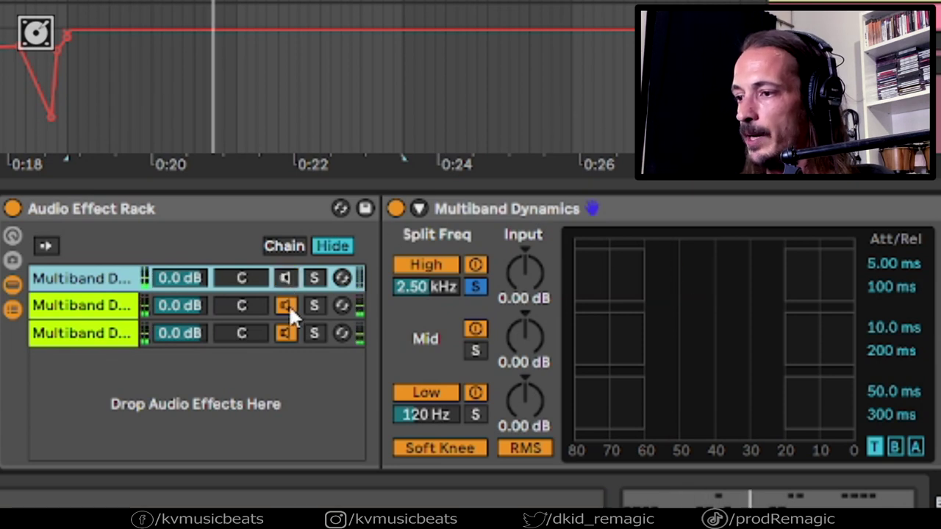
pyautogui.click(285, 305)
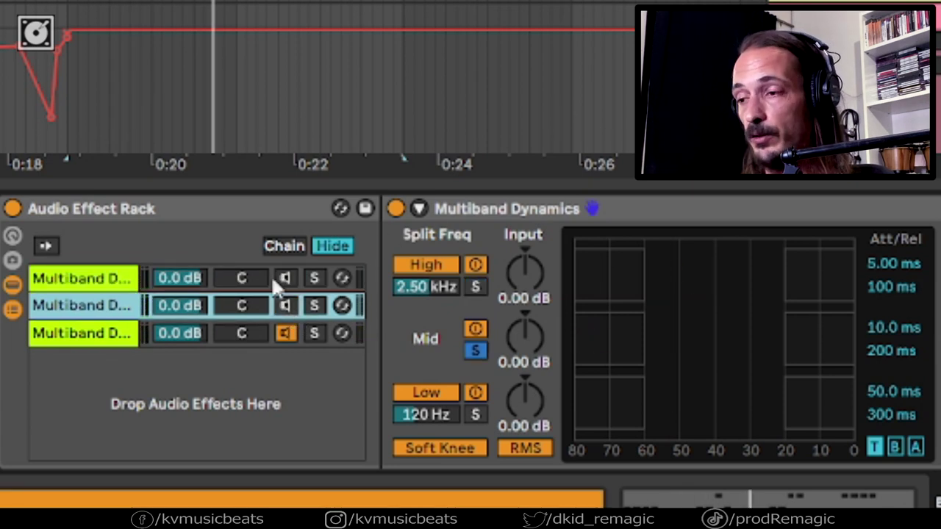
pyautogui.press('space')
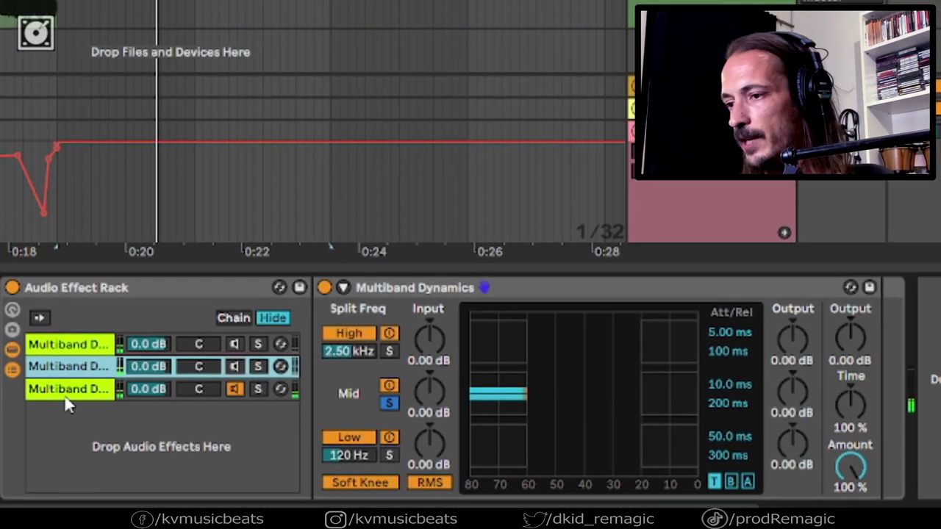
# - Add the Bass Mono Utility preset after Multiband Dynamics in the Low chain and play the bass through it
pyautogui.click(66, 395)
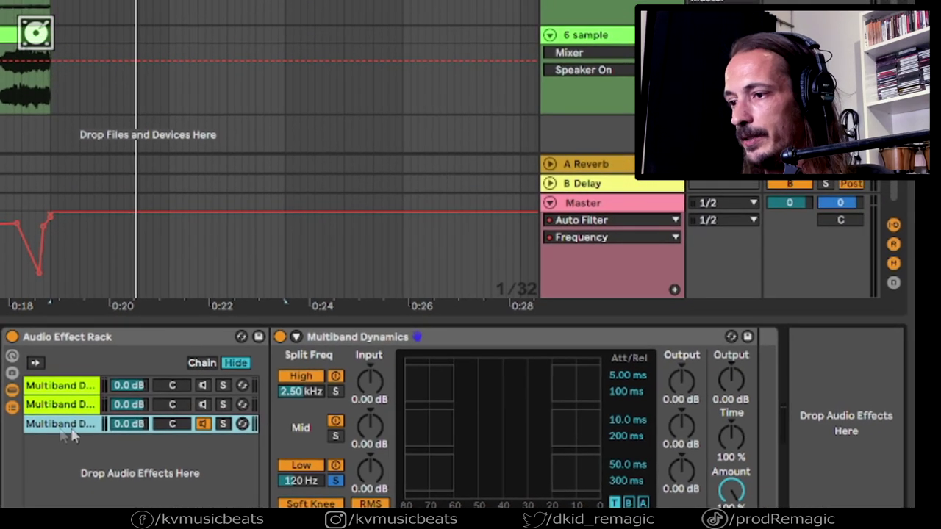
pyautogui.doubleClick(58, 428)
pyautogui.doubleClick(59, 429)
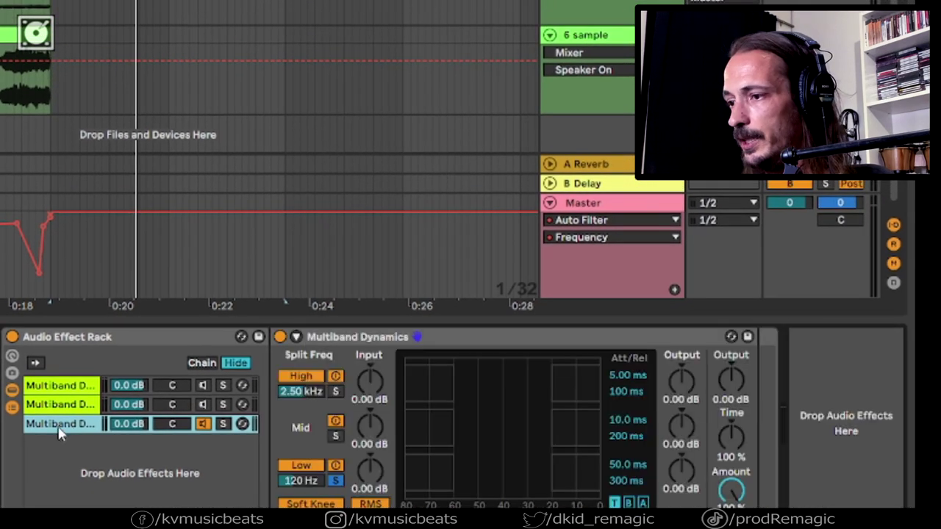
pyautogui.moveTo(2, 37); pyautogui.dragTo(782, 401)
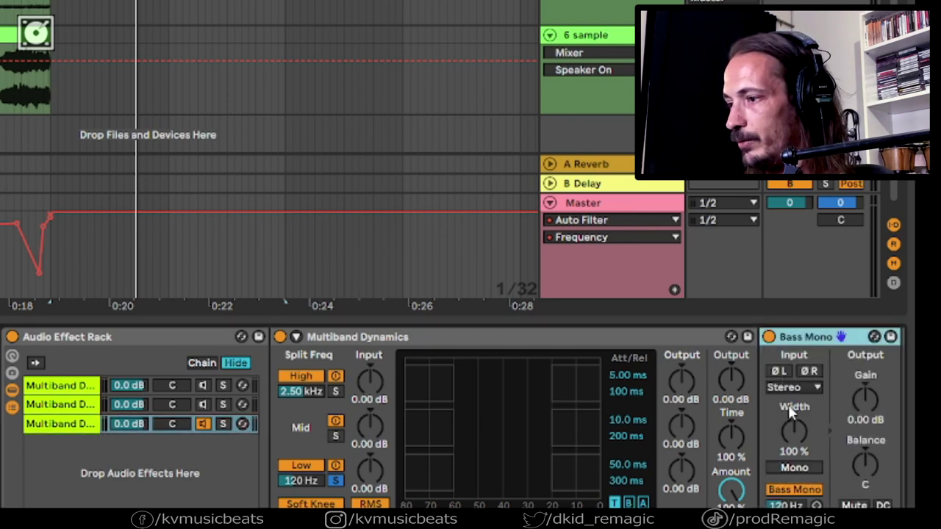
pyautogui.hscroll(3, 808, 506)
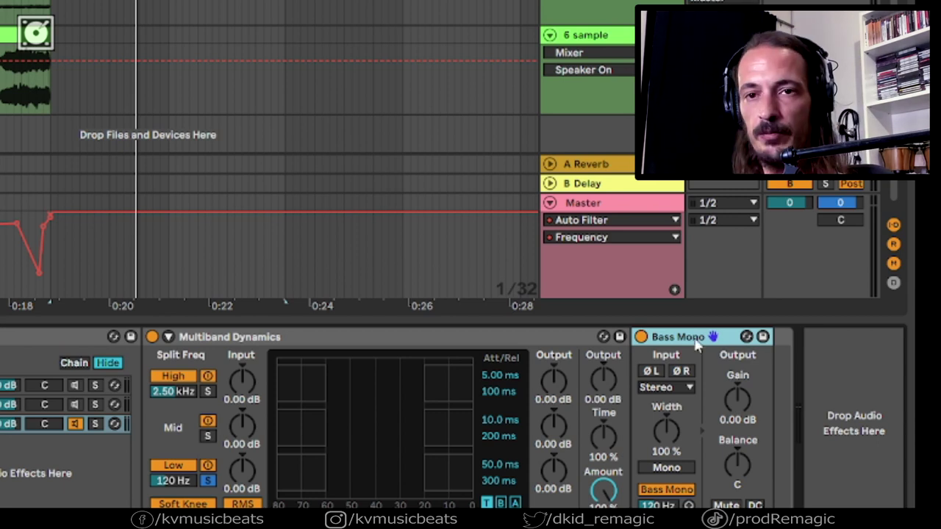
pyautogui.press('space')
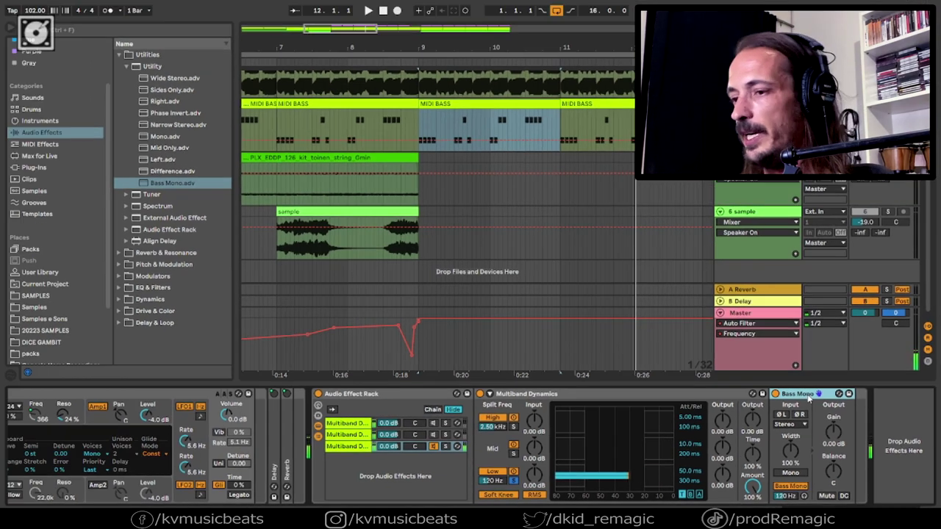
# - Open the Akustichord Kit on the drum track and audition its Kick Beats pad
pyautogui.scroll(3, 589, 189)
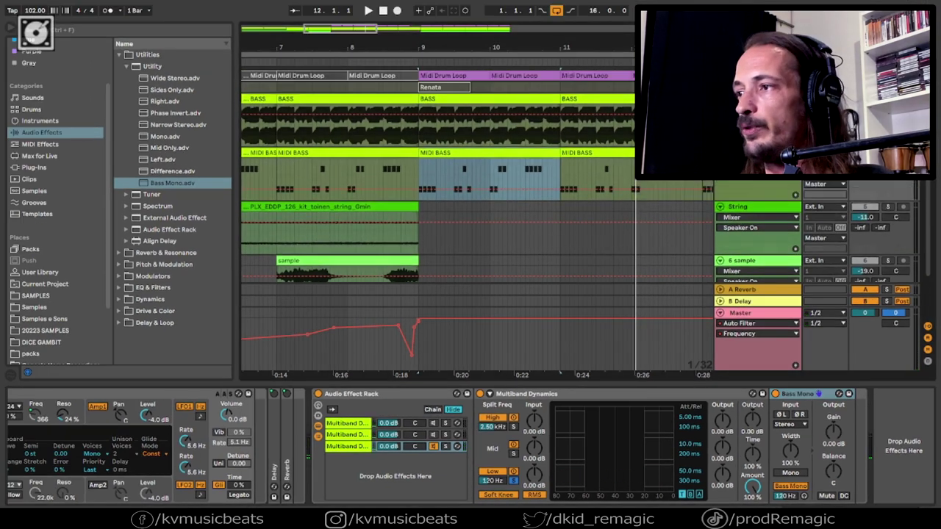
pyautogui.click(738, 206)
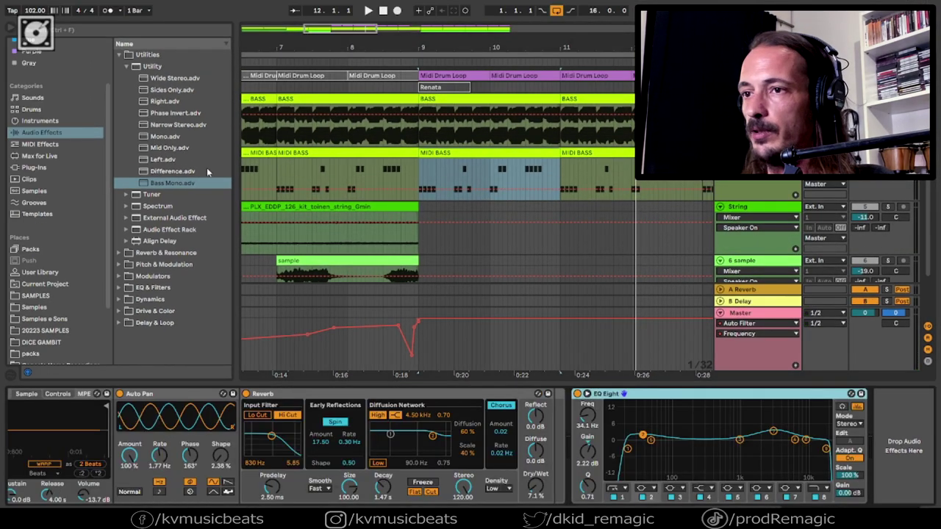
pyautogui.click(163, 137)
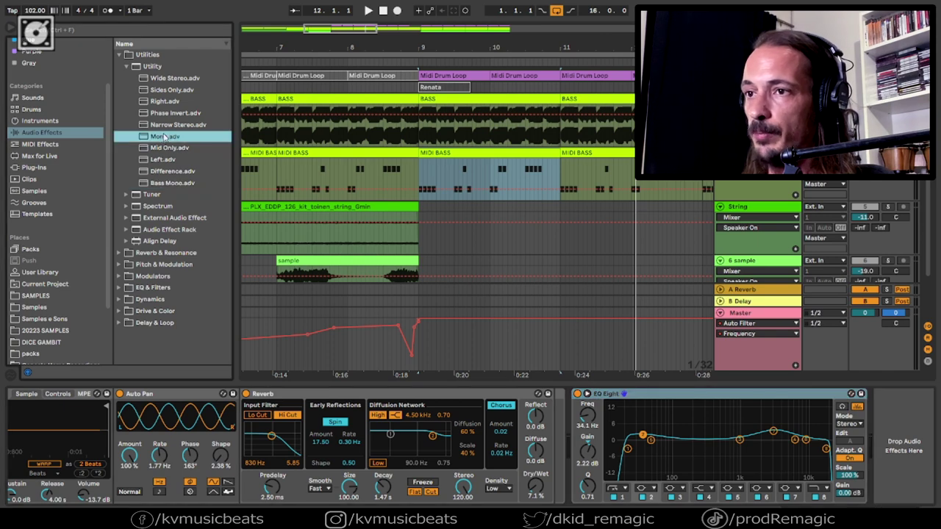
pyautogui.moveTo(626, 509); pyautogui.dragTo(249, 508)
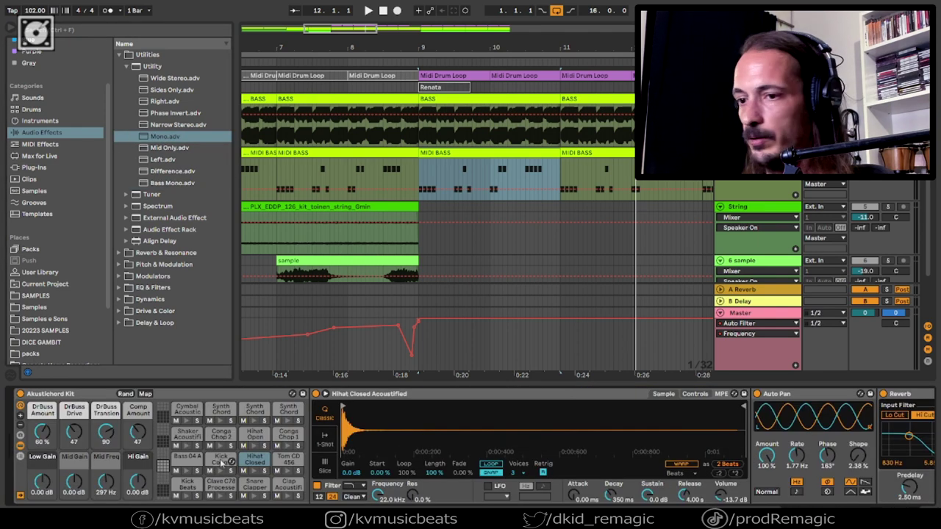
pyautogui.click(186, 497)
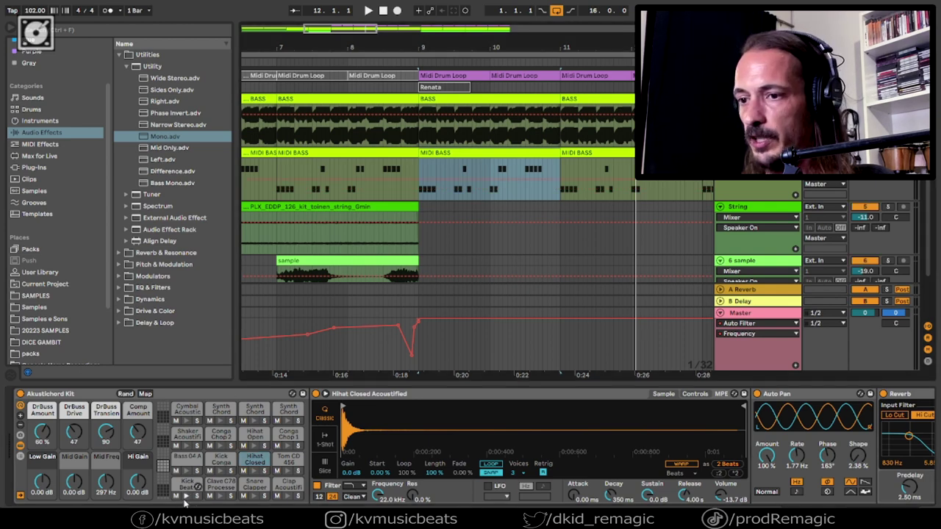
pyautogui.click(186, 497)
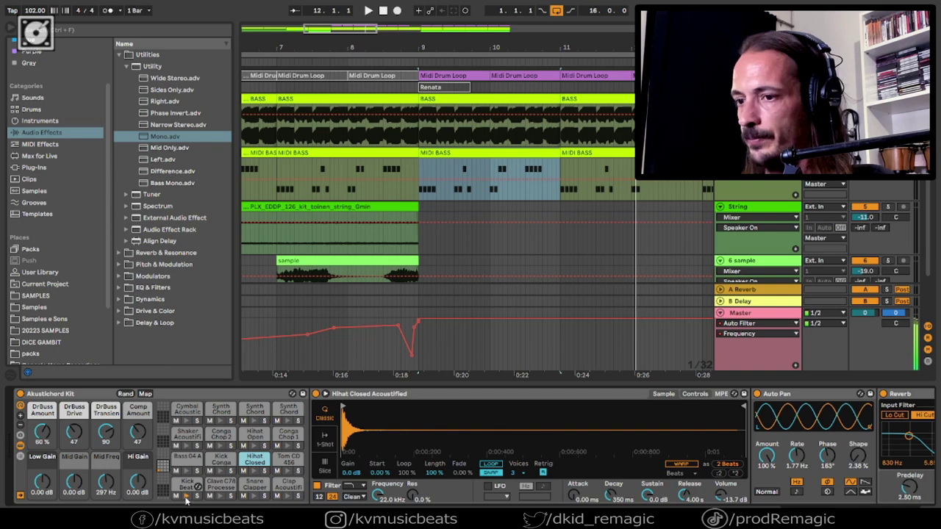
# - Try copying only the Multiband Dynamics device from the MIDI BASS rack into the drum kit's Kick Beats chain
pyautogui.hscroll(9, 470, 446)
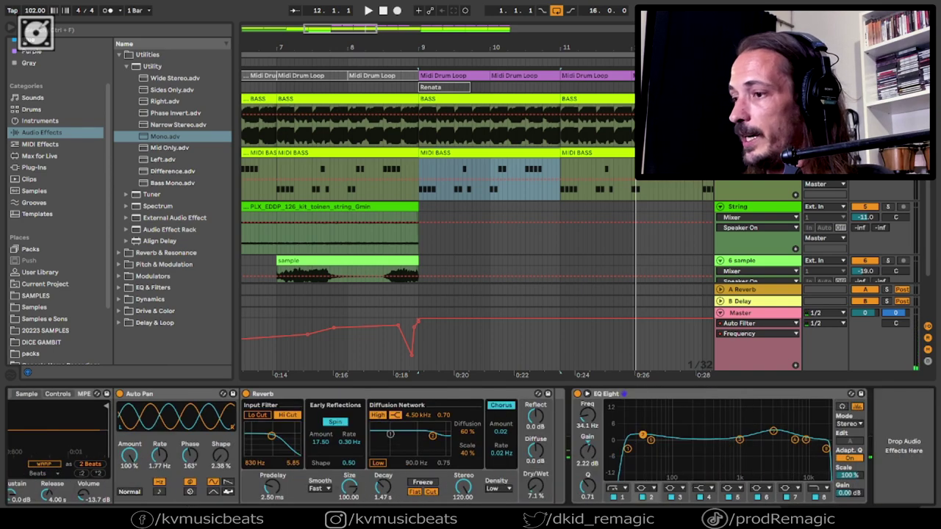
pyautogui.scroll(-3, 668, 275)
pyautogui.scroll(3, 709, 203)
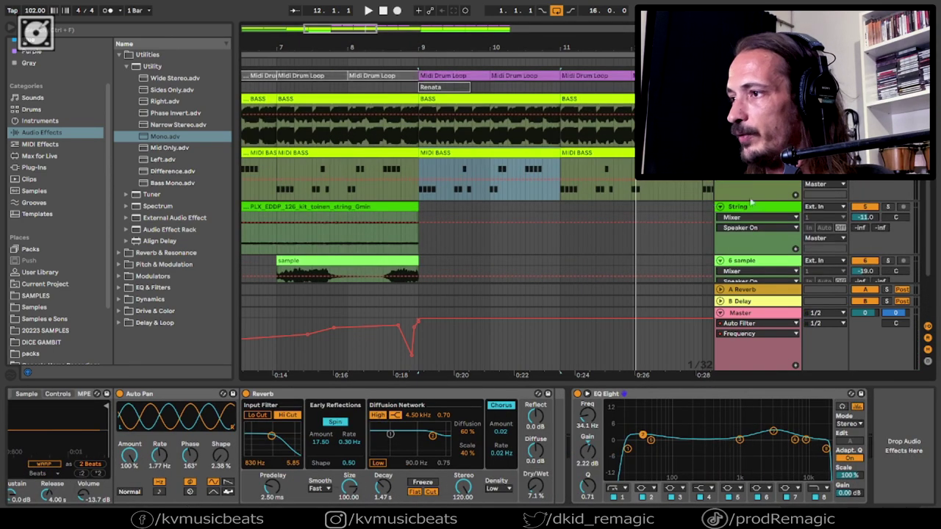
pyautogui.click(750, 152)
pyautogui.click(648, 402)
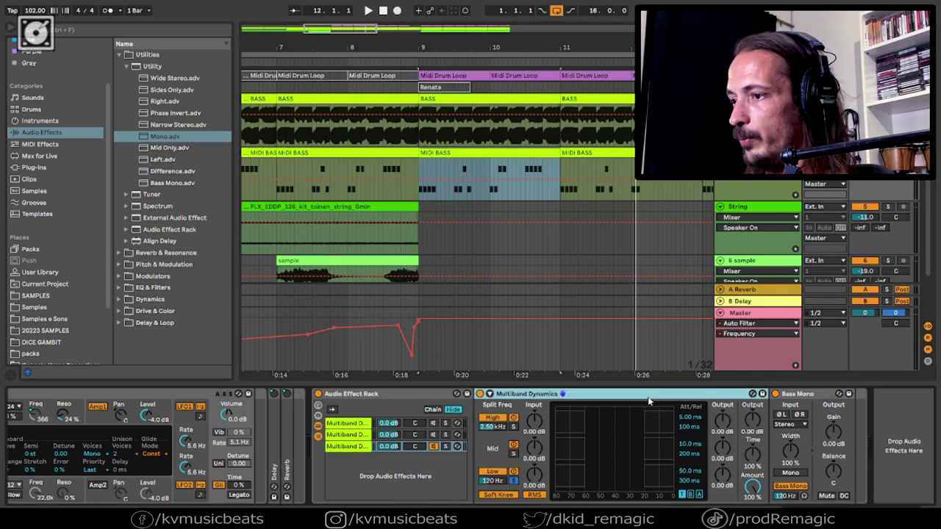
pyautogui.scroll(-3, 535, 200)
pyautogui.scroll(3, 529, 222)
pyautogui.click(750, 87)
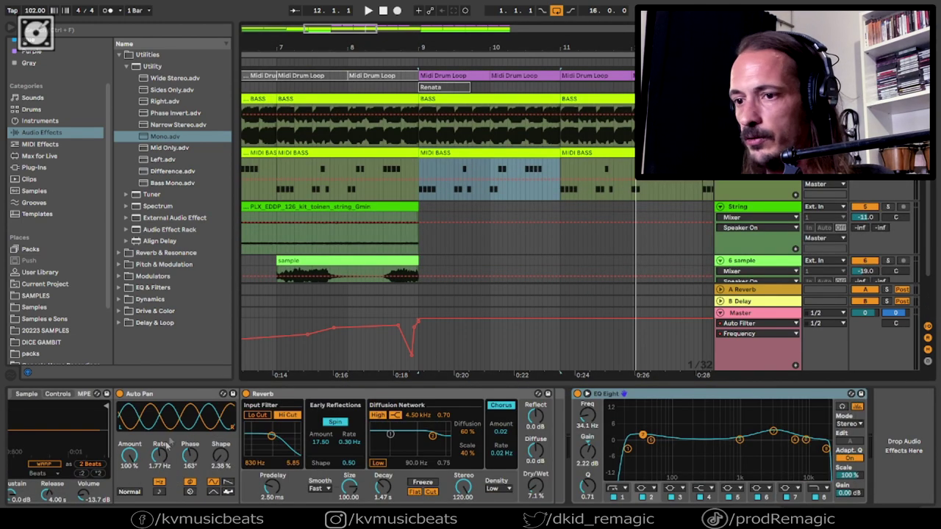
pyautogui.hscroll(-10, 279, 500)
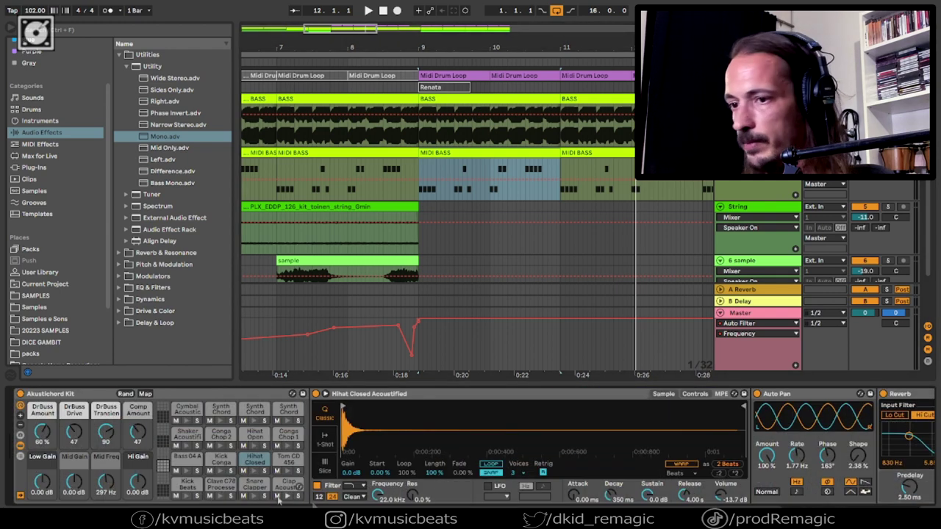
pyautogui.click(186, 486)
pyautogui.click(753, 439)
pyautogui.hotkey('ctrl', 'v')
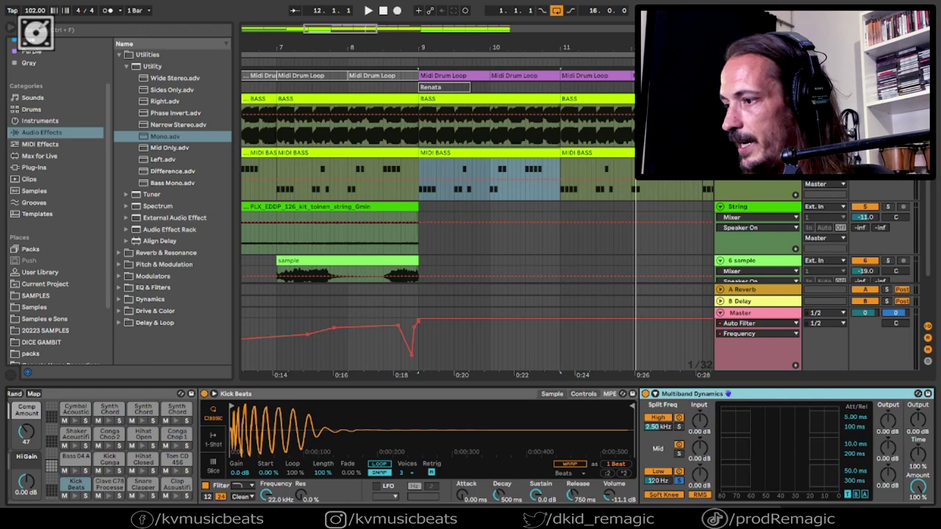
pyautogui.hscroll(5, 471, 446)
pyautogui.hscroll(-4, 470, 446)
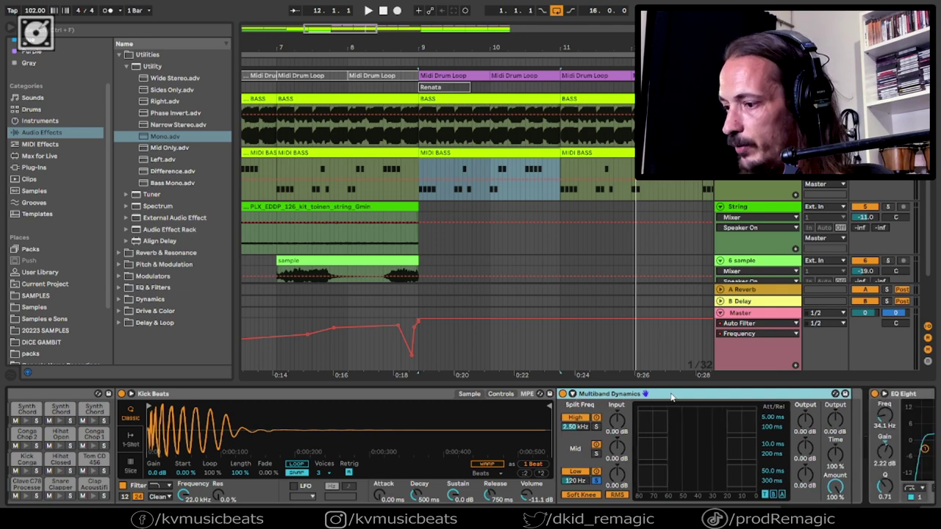
pyautogui.press('Delete')
# - Copy the whole Audio Effect Rack from the MIDI BASS track into the drum kit's Kick Beats chain
pyautogui.click(757, 153)
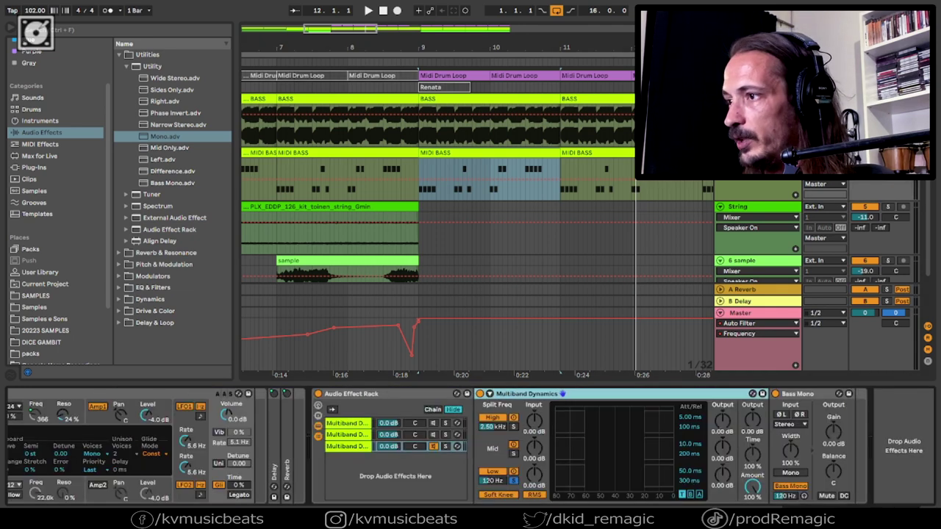
pyautogui.click(412, 394)
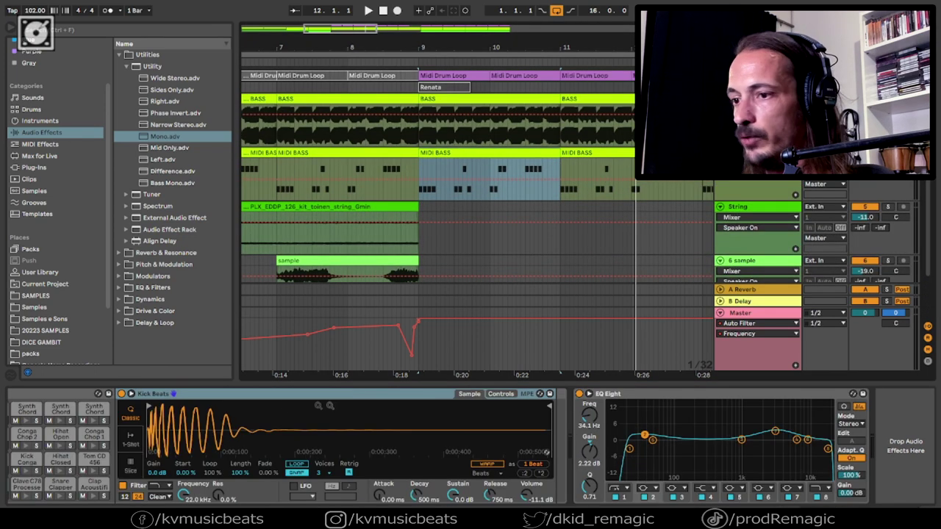
pyautogui.hscroll(-3, 470, 447)
pyautogui.click(187, 487)
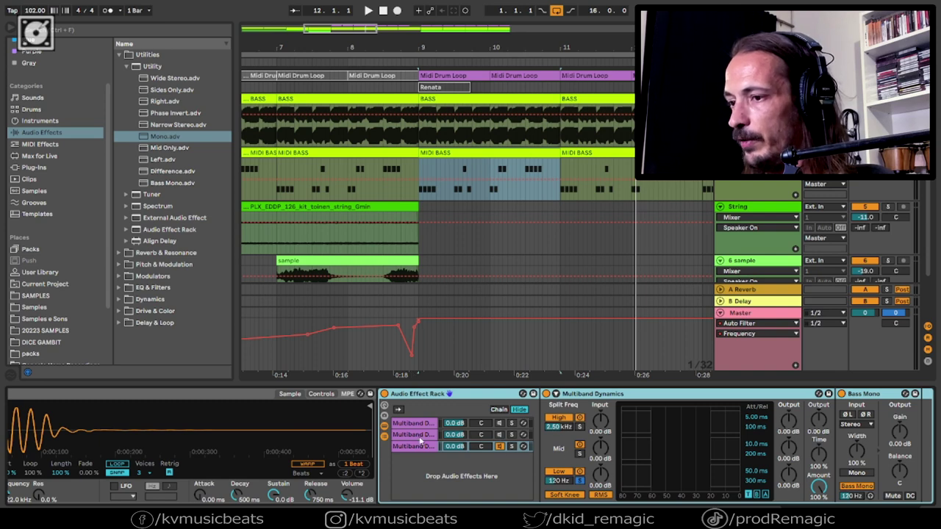
# - Solo the Low chain in the kick's Audio Effect Rack and solo the Kick Beats pad in the drum kit
pyautogui.click(511, 446)
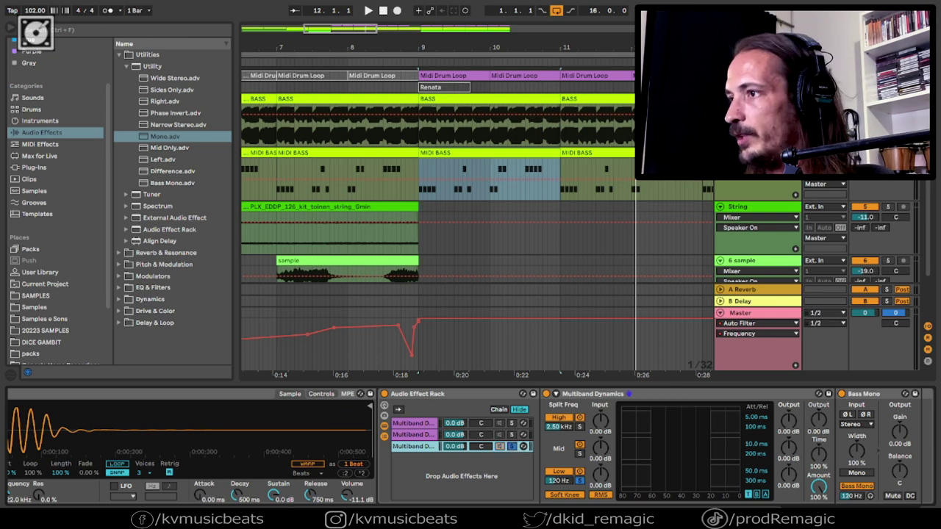
pyautogui.click(887, 153)
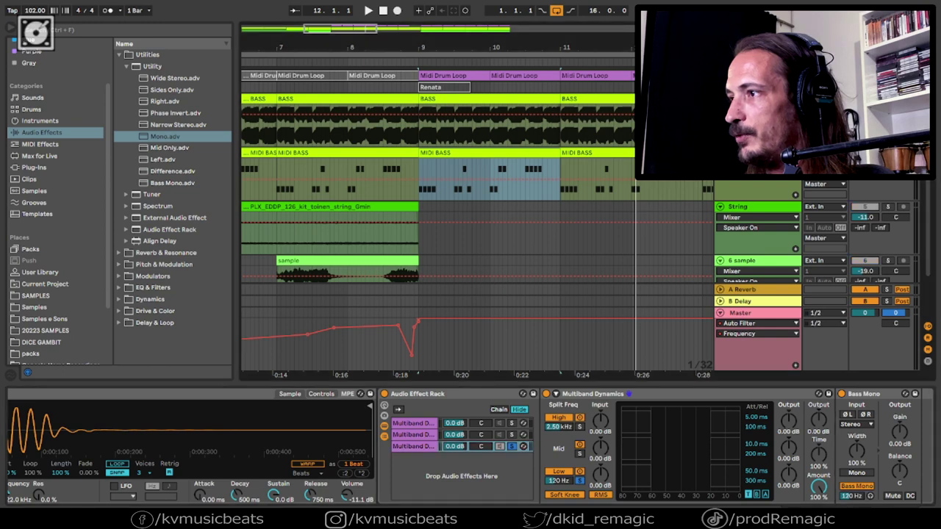
pyautogui.moveTo(851, 511); pyautogui.dragTo(827, 511)
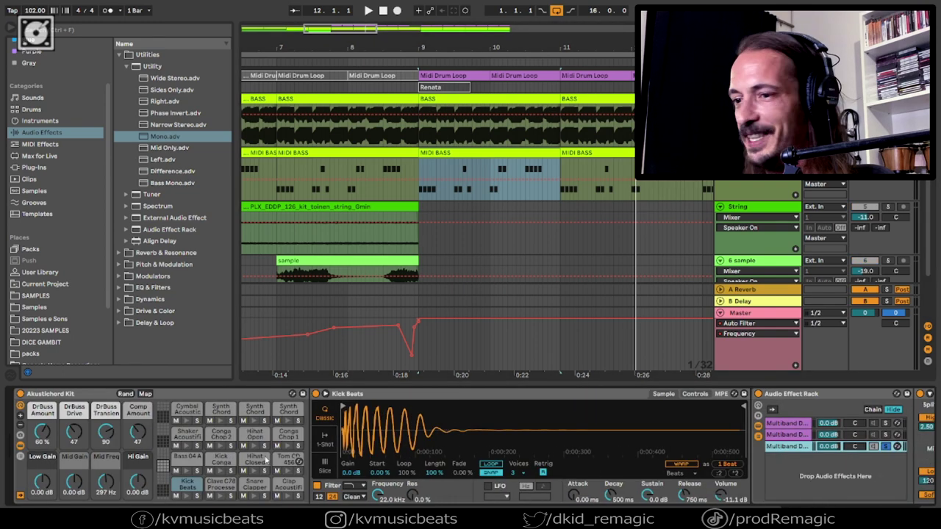
pyautogui.click(197, 498)
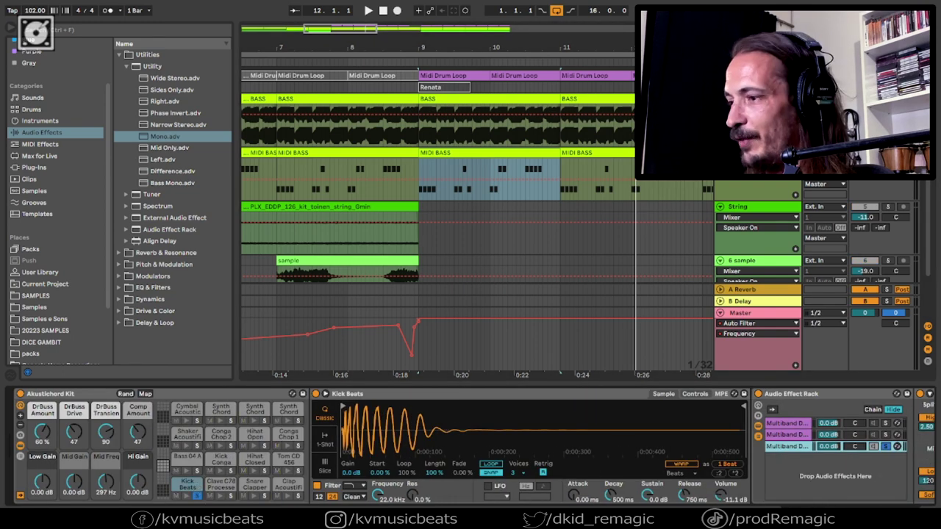
pyautogui.hscroll(5, 835, 471)
# - Play the kick and solo the rack's Mid, High and Low chains in turn to compare the bands
pyautogui.press('space')
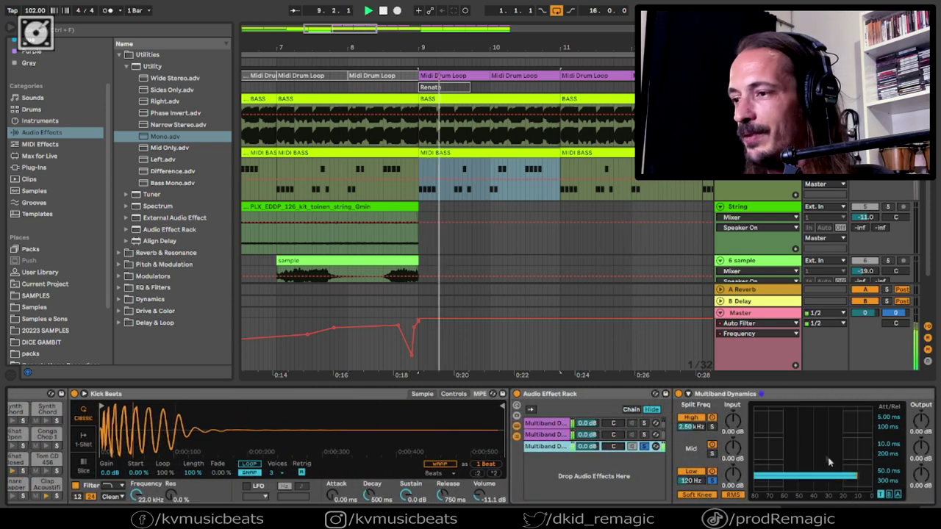
pyautogui.click(644, 435)
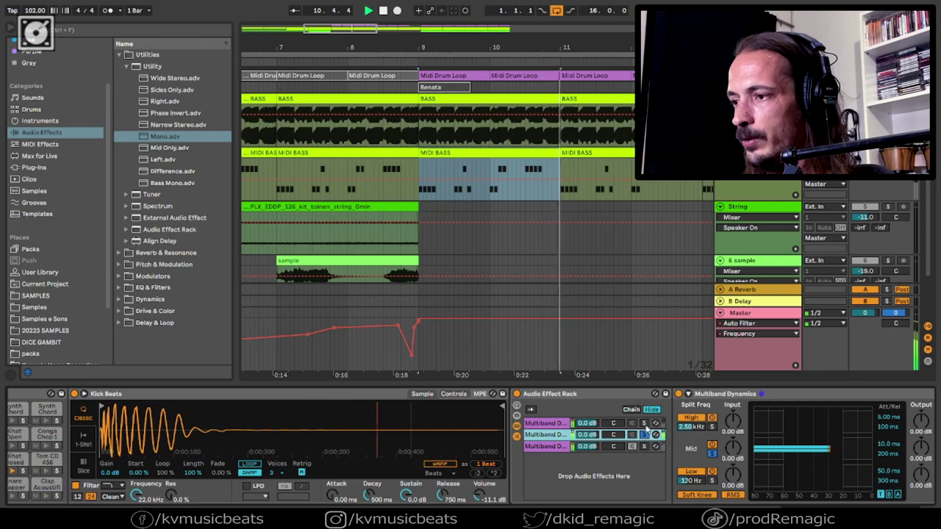
pyautogui.click(644, 424)
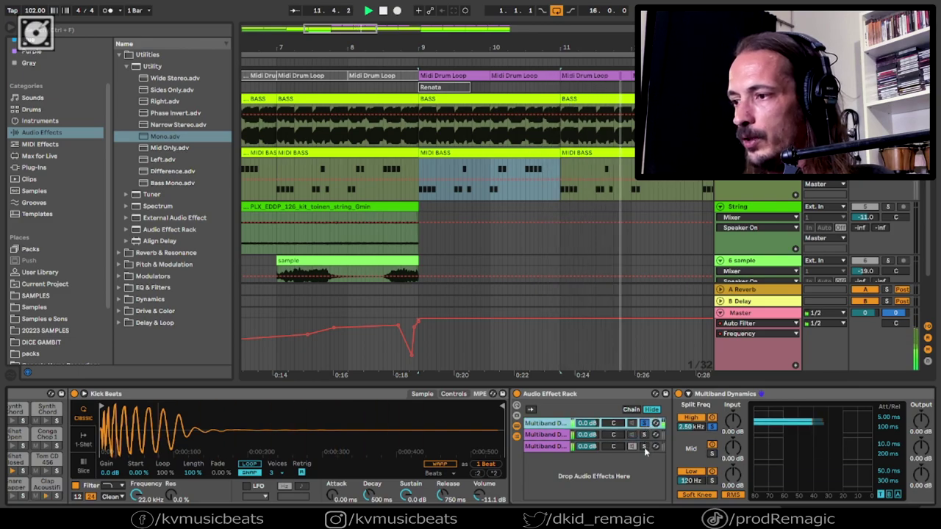
pyautogui.click(644, 446)
# - Select the Bass Mono device that follows Multiband Dynamics in the kick rack's Low chain
pyautogui.hscroll(10, 864, 476)
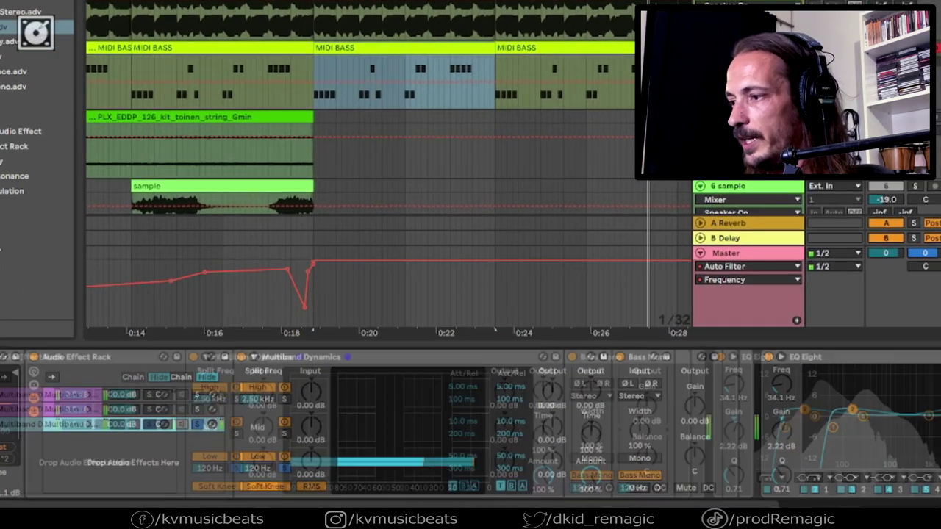
pyautogui.click(631, 396)
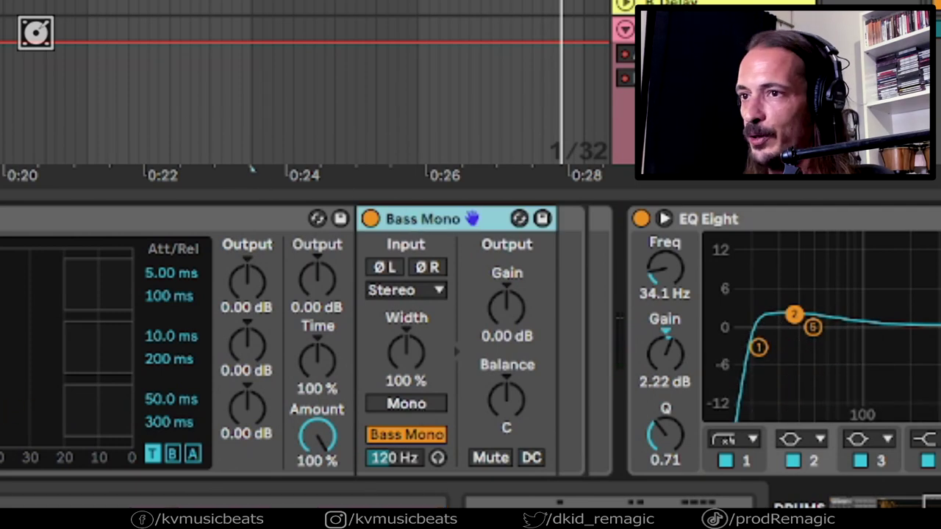
pyautogui.click(404, 406)
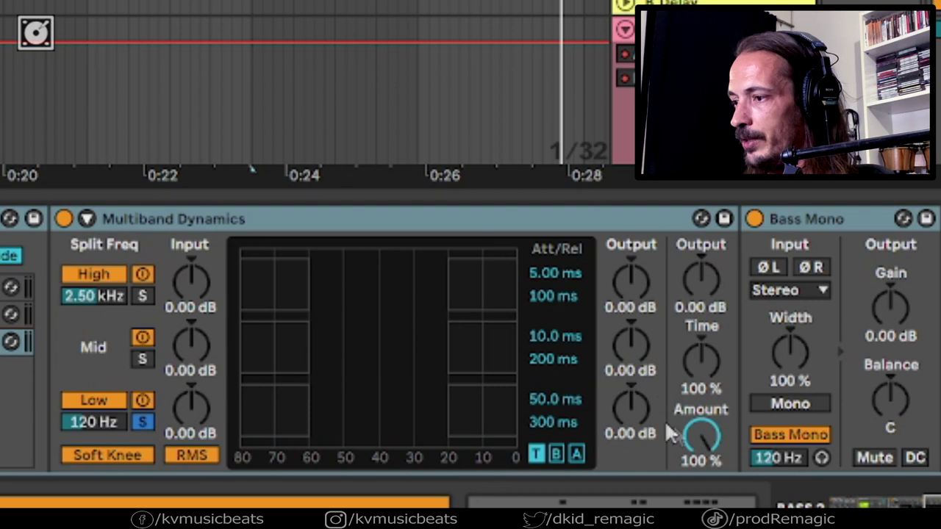
# - Lower the Bass Mono device's crossover frequency to 92.2 Hz
pyautogui.moveTo(775, 456); pyautogui.dragTo(775, 496)
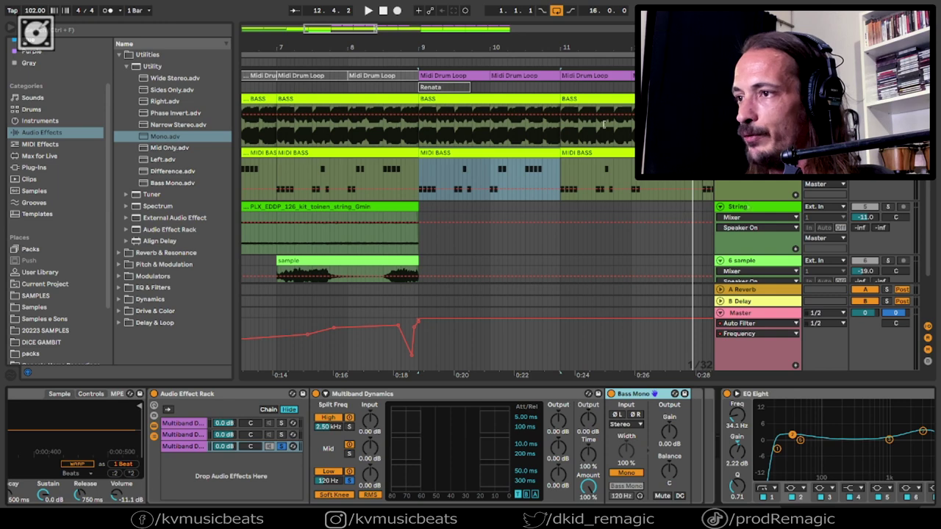
# - Look at the String track's Compressor and the Multiband Dynamics device in the MIDI BASS track's rack
pyautogui.scroll(-2, 700, 207)
pyautogui.scroll(-1, 700, 207)
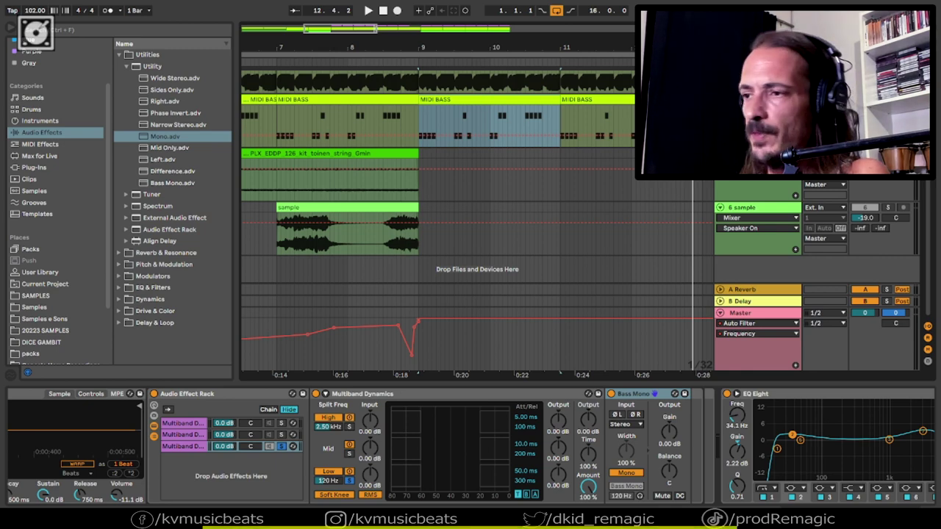
pyautogui.click(448, 179)
pyautogui.scroll(2, 707, 237)
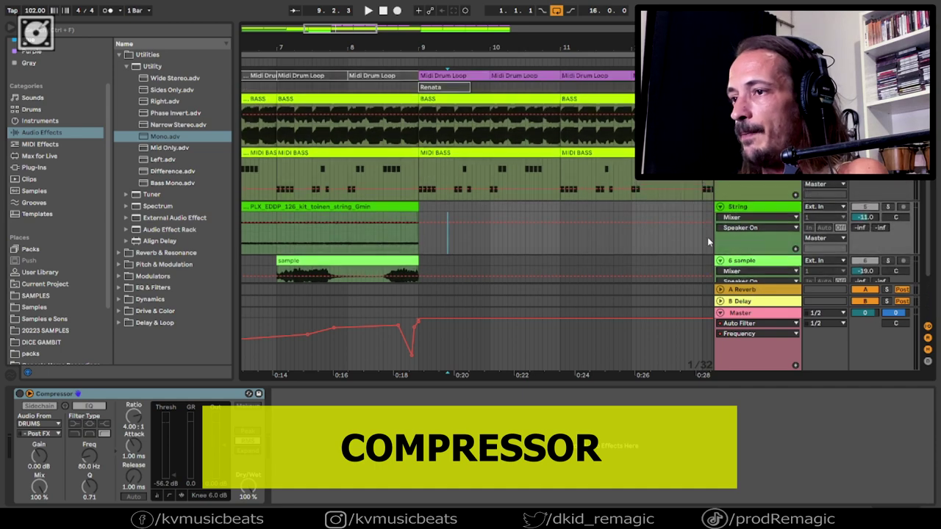
pyautogui.click(915, 500)
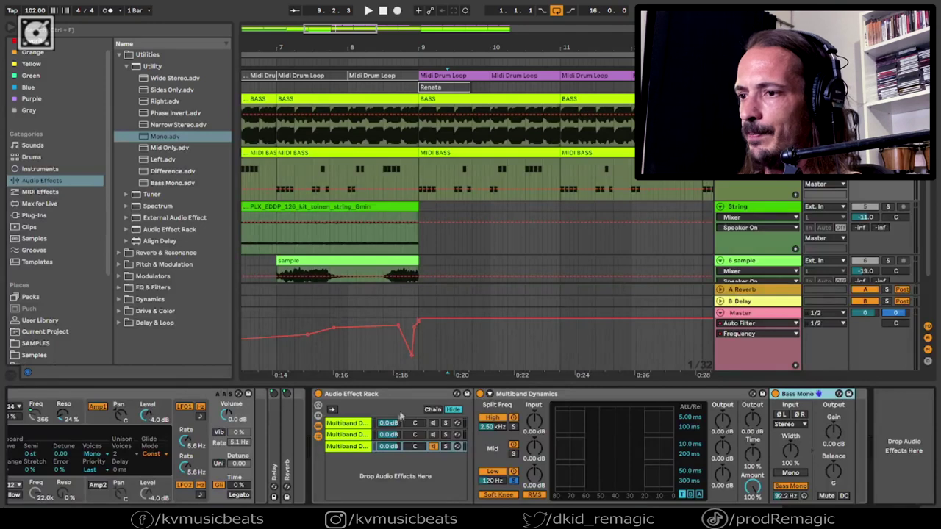
pyautogui.click(597, 396)
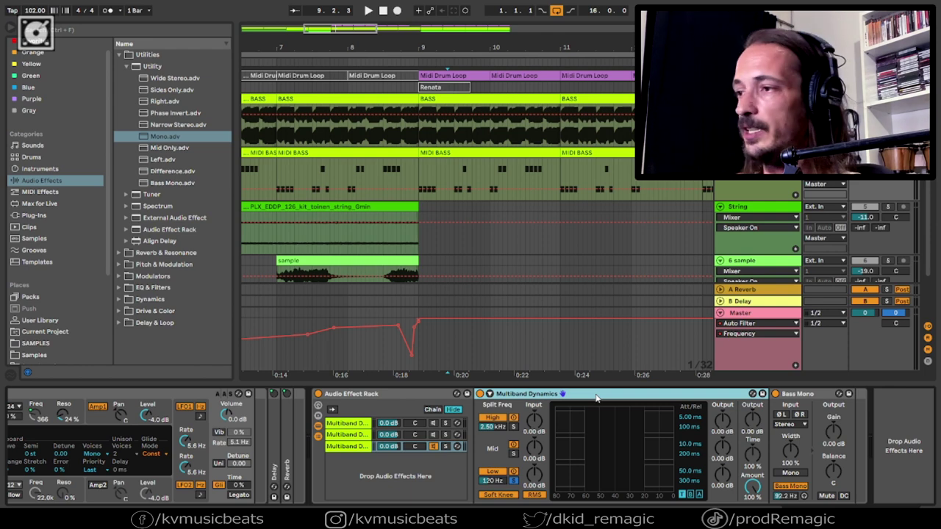
# - Add a Compressor from the Dynamics audio effects after EQ Eight on the drums track
pyautogui.scroll(-3, 748, 185)
pyautogui.scroll(3, 743, 188)
pyautogui.click(750, 76)
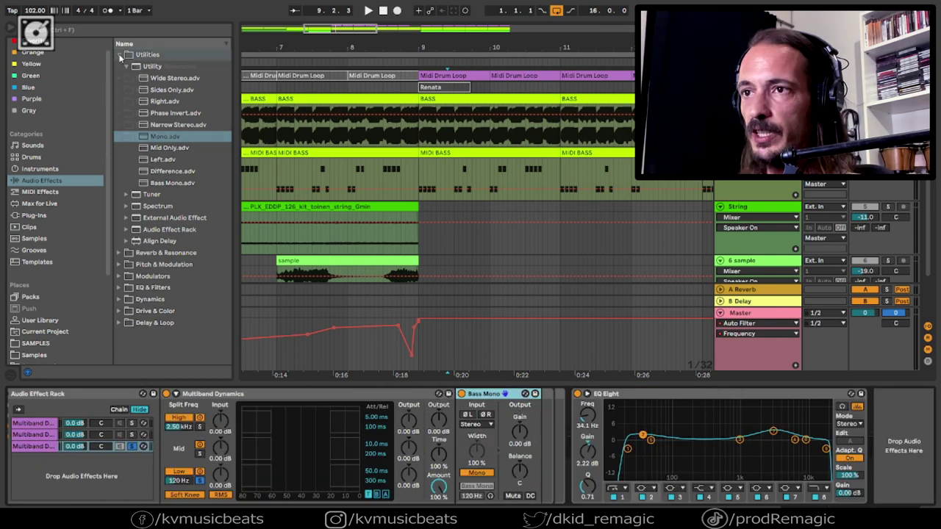
pyautogui.click(119, 55)
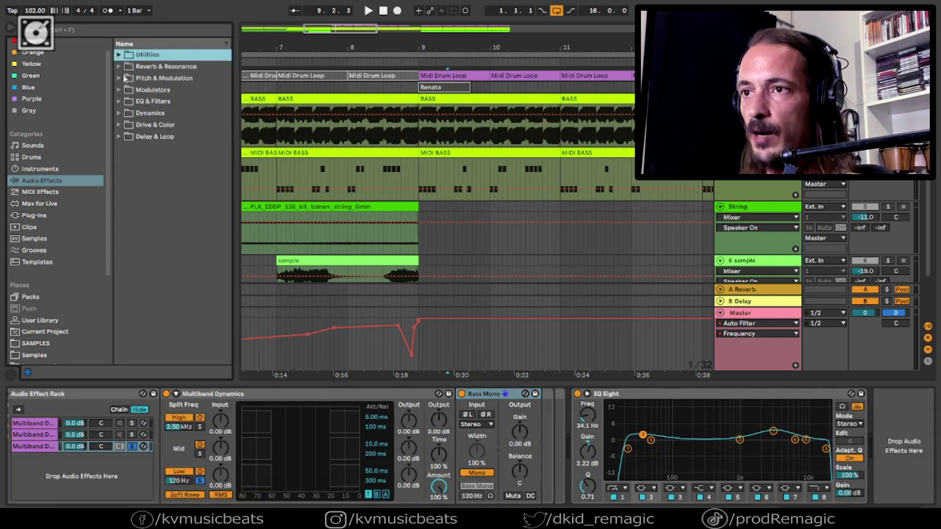
pyautogui.click(119, 112)
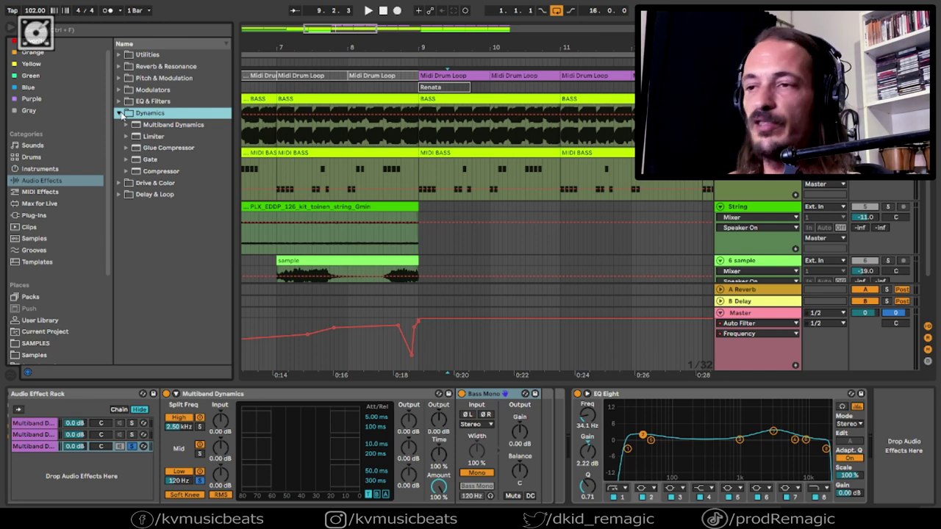
pyautogui.doubleClick(155, 172)
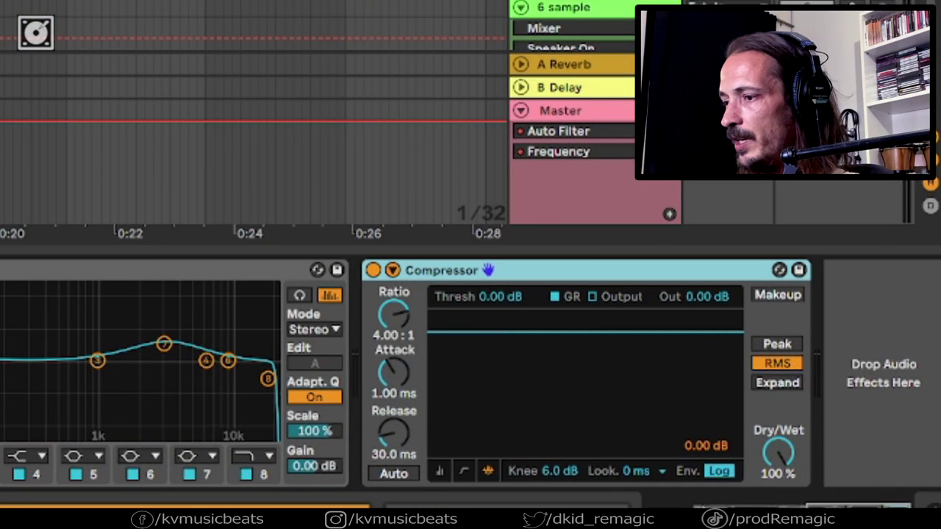
# - Cycle the Compressor's display through the transfer curve and activity views, ending on the collapsed meter view
pyautogui.click(439, 472)
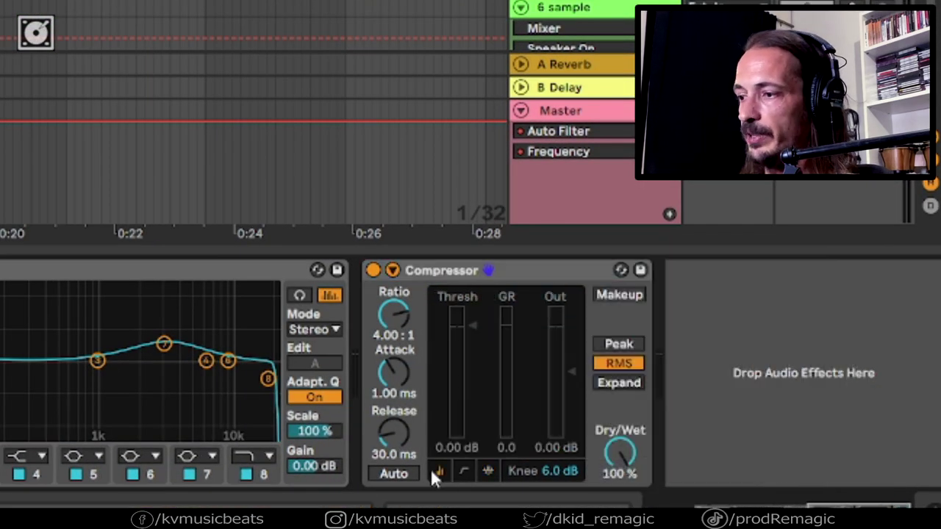
pyautogui.click(464, 471)
pyautogui.click(487, 471)
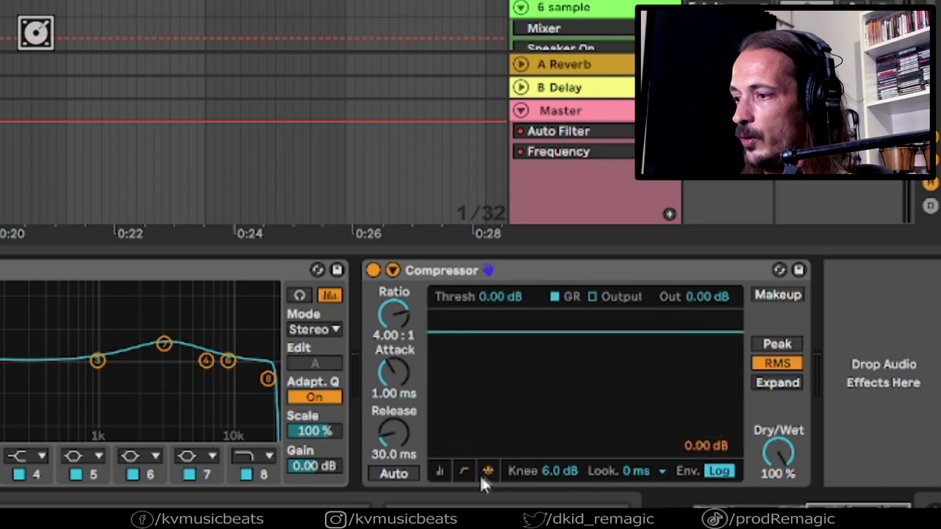
pyautogui.click(440, 472)
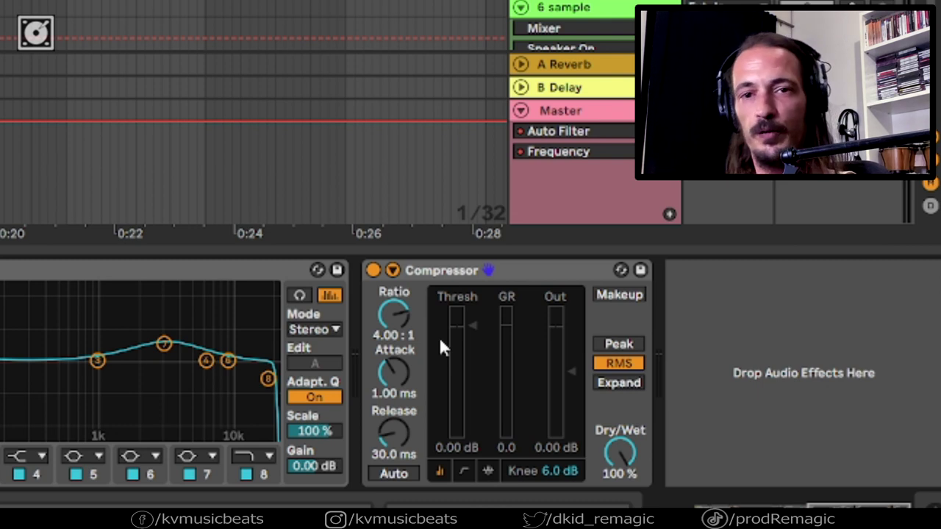
pyautogui.click(534, 279)
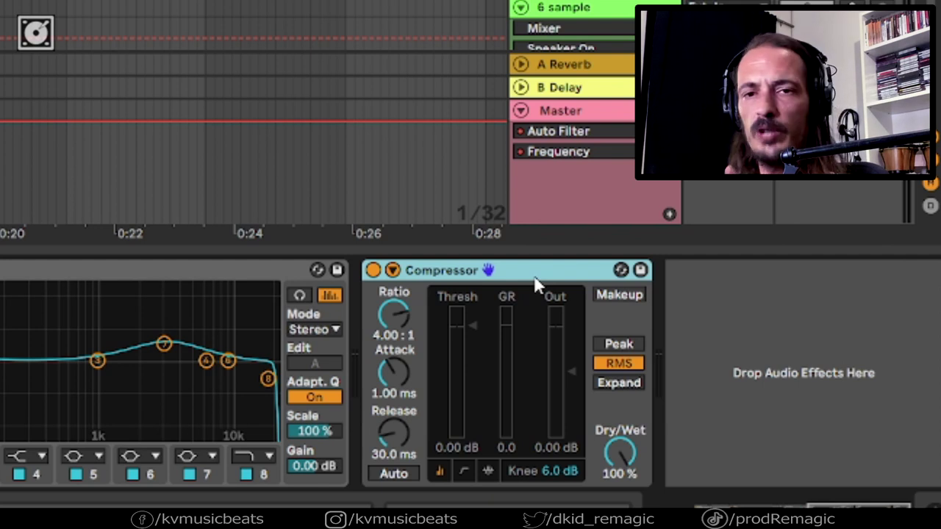
pyautogui.press('Tab')
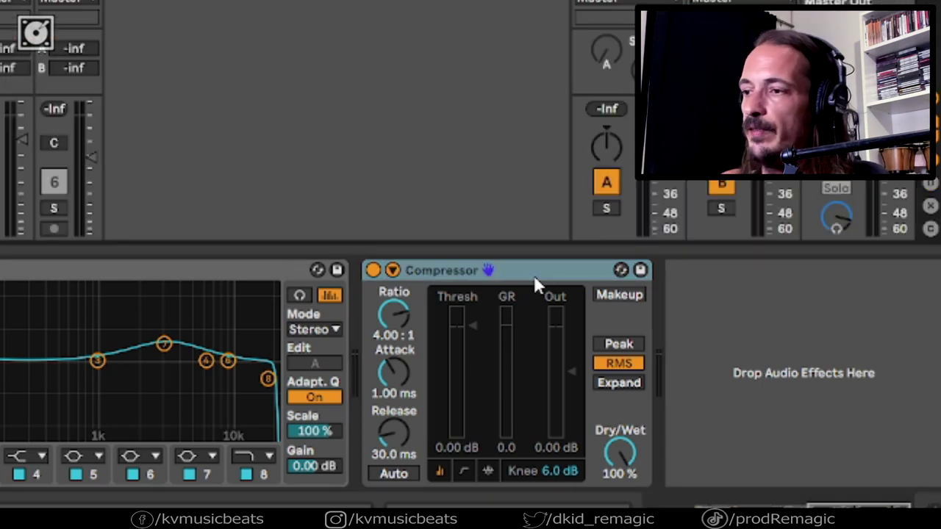
pyautogui.press('Tab')
# - Set the Compressor's output to -1.65 dB, threshold to -23.2 dB and release to 68.4 ms
pyautogui.moveTo(575, 366)
pyautogui.mouseDown()
pyautogui.moveTo(575, 334)
pyautogui.moveTo(575, 375)
pyautogui.mouseUp()
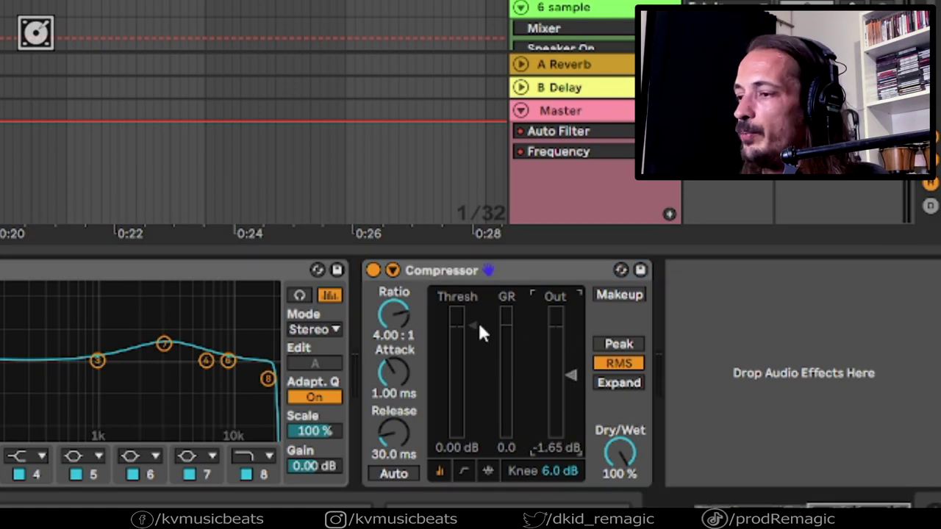
pyautogui.moveTo(479, 350); pyautogui.dragTo(480, 397)
pyautogui.moveTo(393, 435)
pyautogui.mouseDown()
pyautogui.moveTo(393, 408)
pyautogui.moveTo(394, 441)
pyautogui.mouseUp()
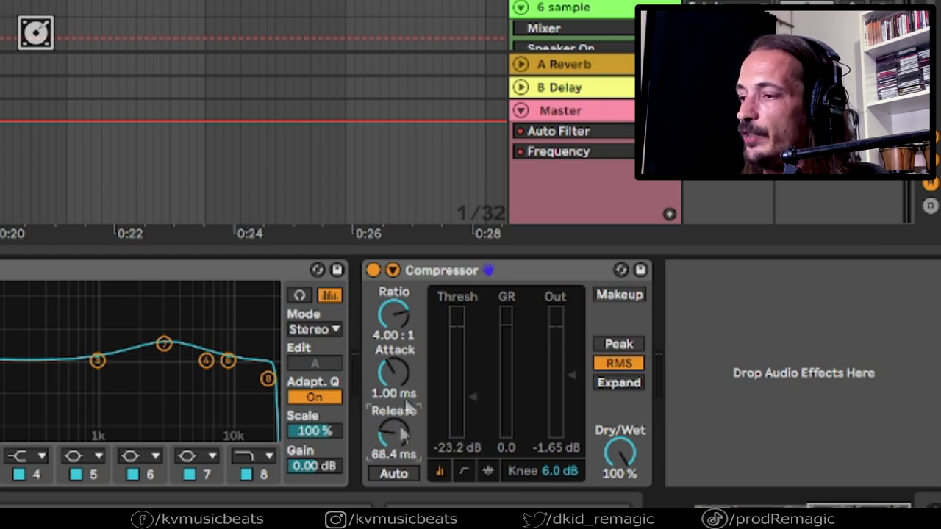
# - Show the Compressor's sidechain section, switch Sidechain on and off again, and hide the section
pyautogui.click(393, 271)
pyautogui.click(408, 294)
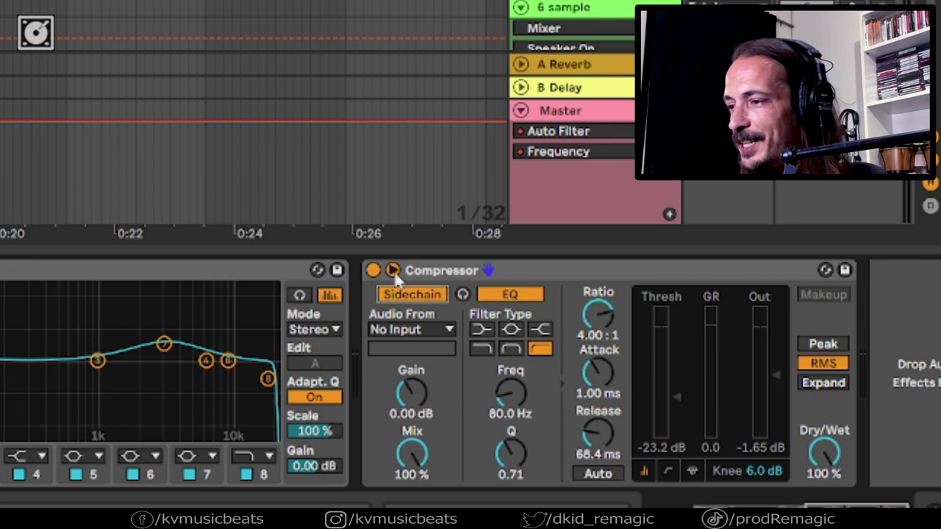
pyautogui.click(408, 295)
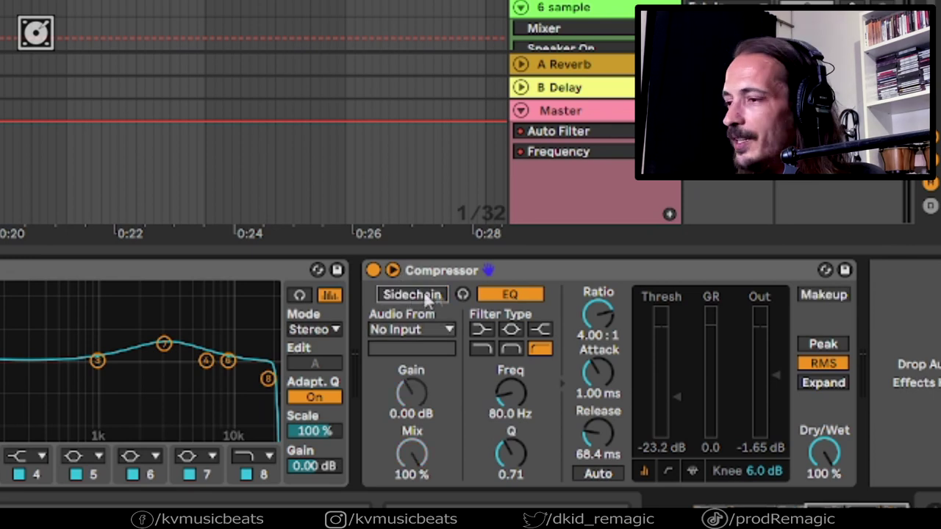
pyautogui.click(391, 270)
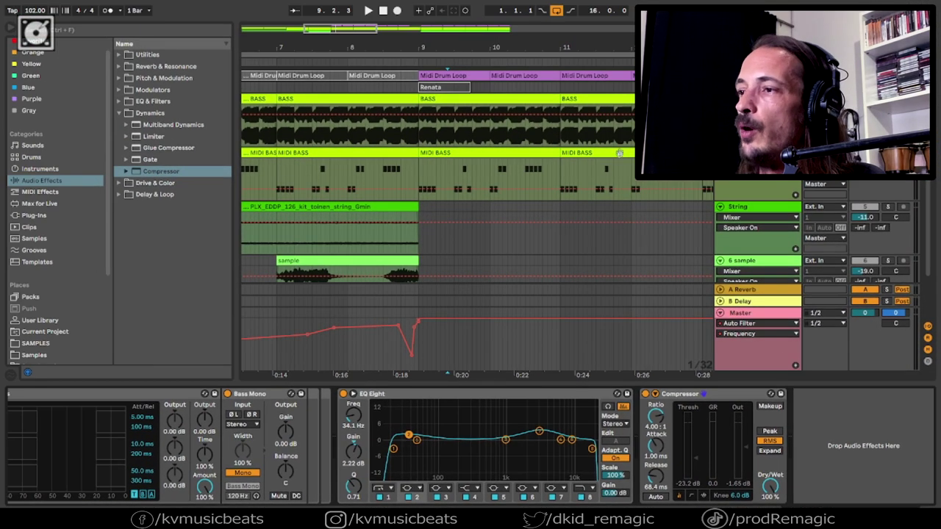
# - Add a Glue Compressor from the Dynamics audio effects after Auto Filter on the Master track
pyautogui.click(616, 150)
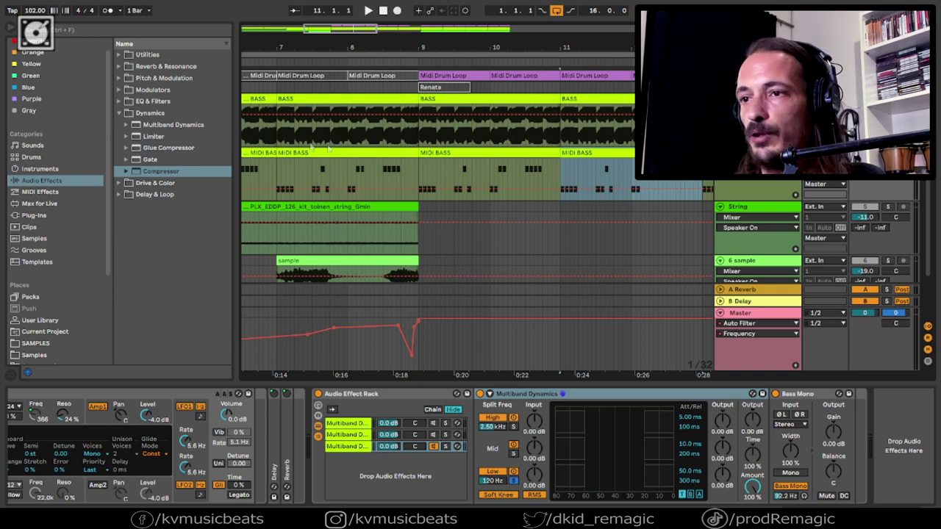
pyautogui.click(182, 149)
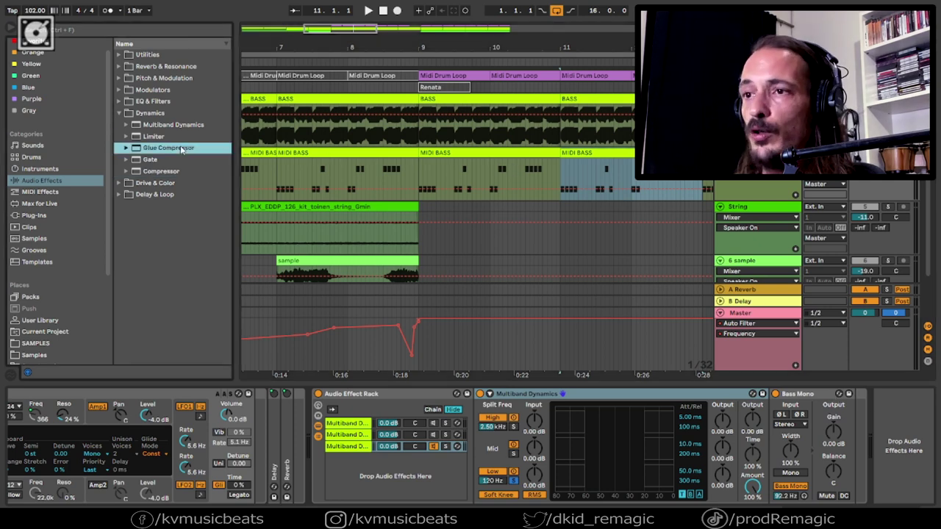
pyautogui.click(742, 314)
pyautogui.click(172, 149)
pyautogui.moveTo(172, 149); pyautogui.dragTo(279, 441)
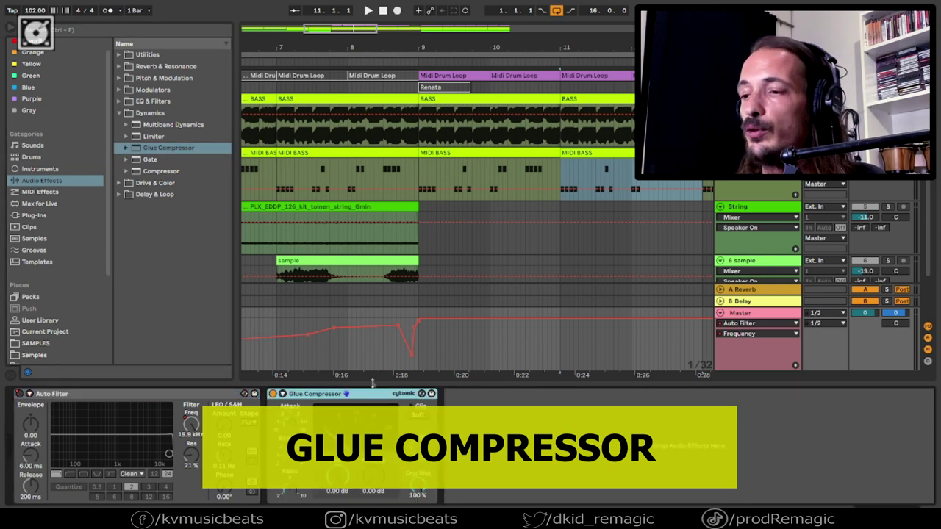
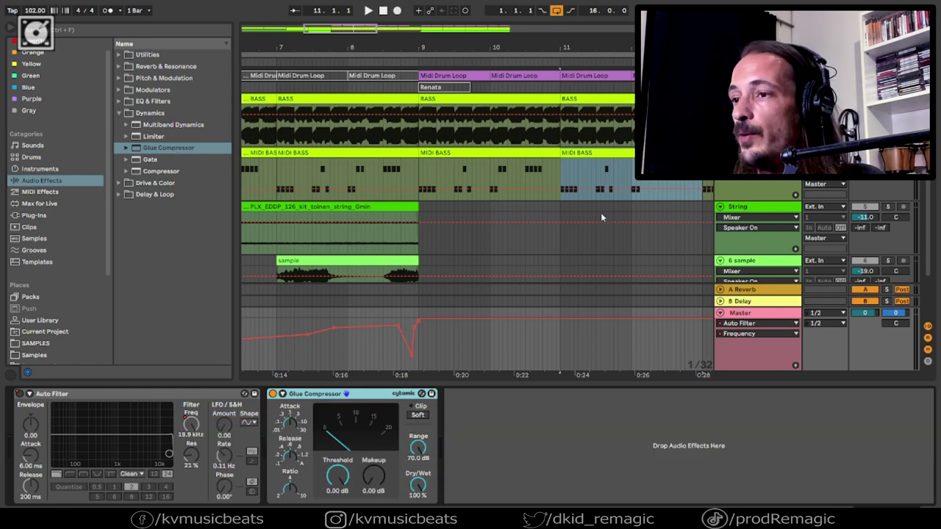
# - Turn off the Glue Compressor on the Master track
pyautogui.scroll(-2, 601, 213)
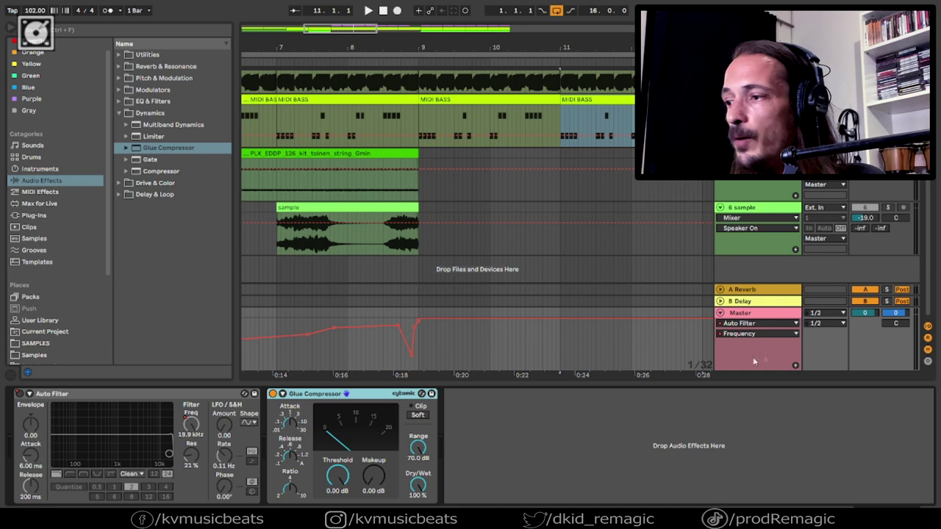
pyautogui.click(769, 315)
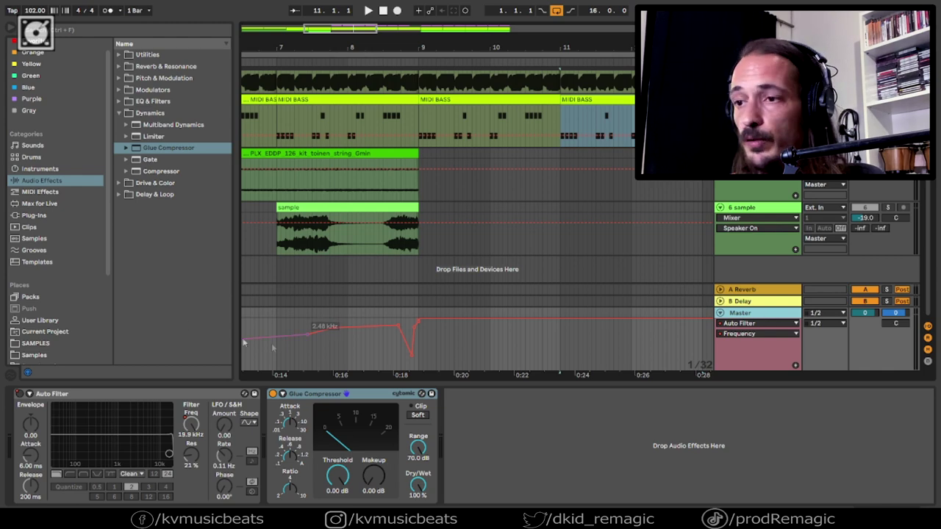
pyautogui.click(274, 394)
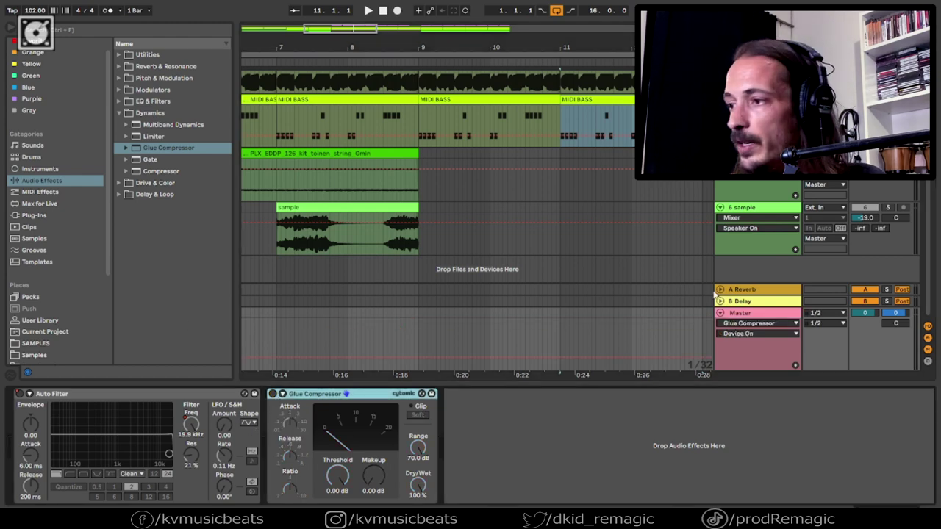
# - Play the arrangement from the Midi Drum Loop clip at bar 9 with the Kick Beats devices in view
pyautogui.scroll(2, 447, 267)
pyautogui.click(436, 77)
pyautogui.press('space')
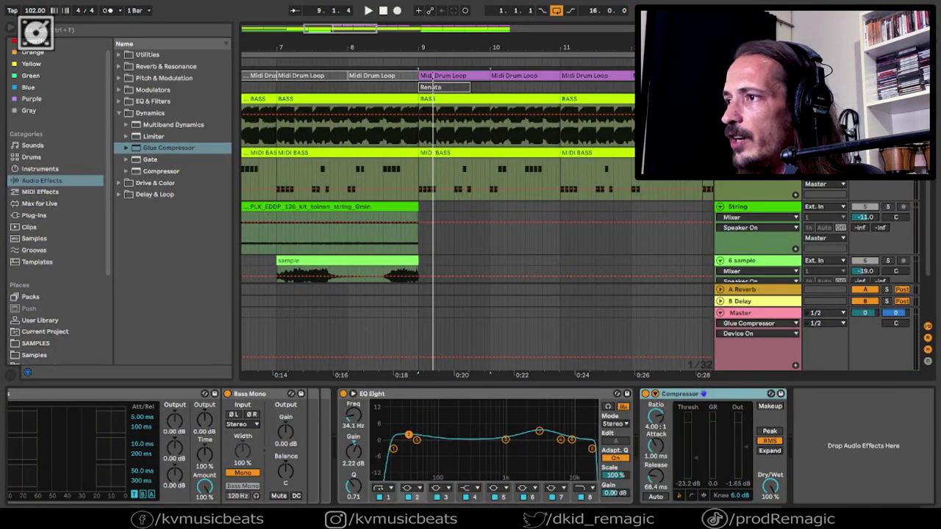
pyautogui.hscroll(-15, 470, 446)
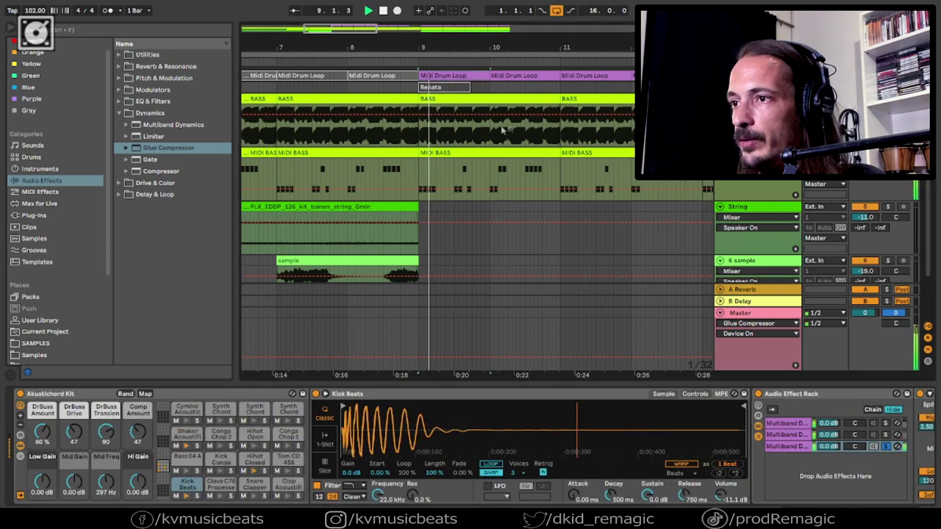
pyautogui.scroll(-2, 629, 236)
pyautogui.scroll(2, 625, 239)
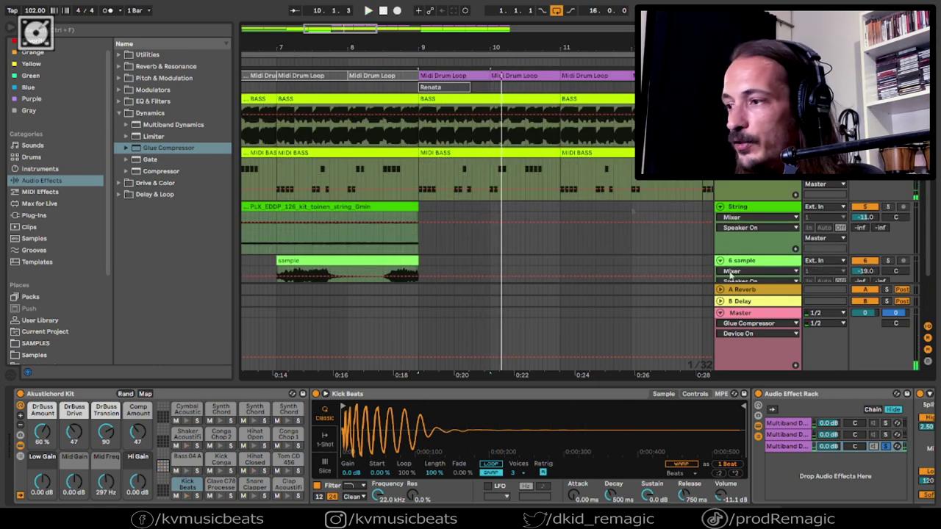
# - Unsolo the Low chain in the kick's Audio Effect Rack
pyautogui.click(886, 446)
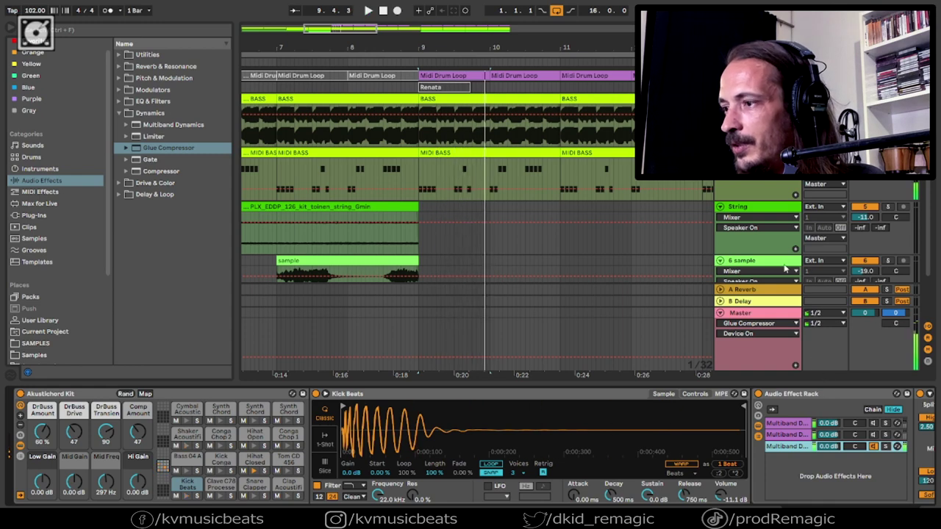
pyautogui.scroll(-2, 598, 167)
pyautogui.scroll(1, 597, 172)
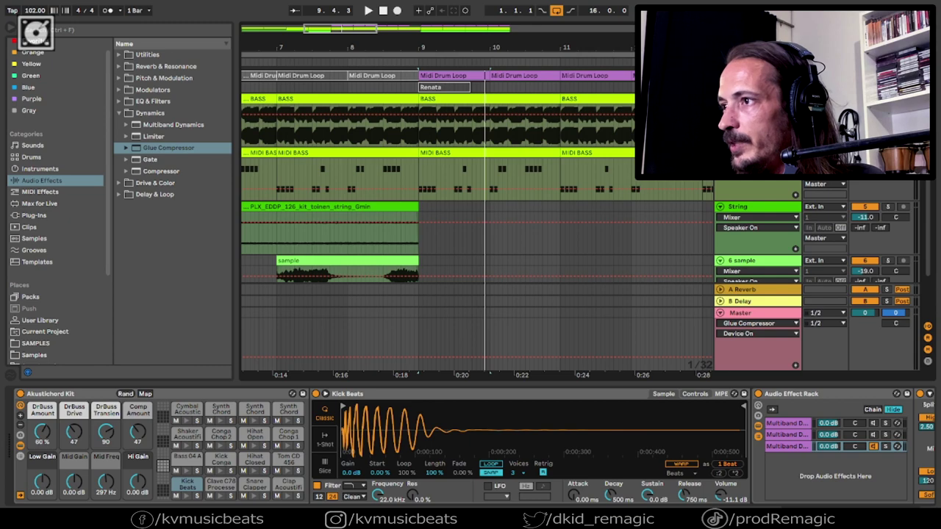
# - Activate the Mid and High Multiband Dynamics chains in the kick's Audio Effect Rack during playback
pyautogui.hscroll(5, 470, 447)
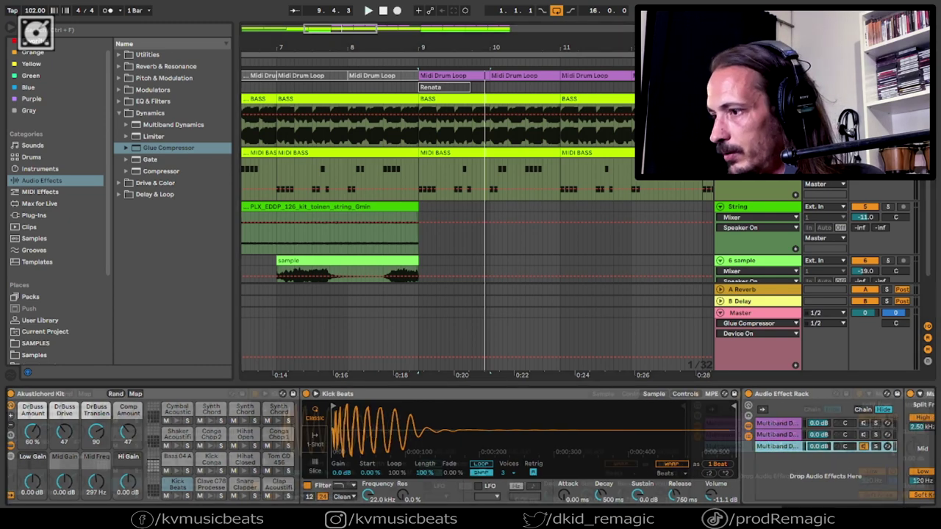
pyautogui.press('space')
pyautogui.hscroll(5, 471, 447)
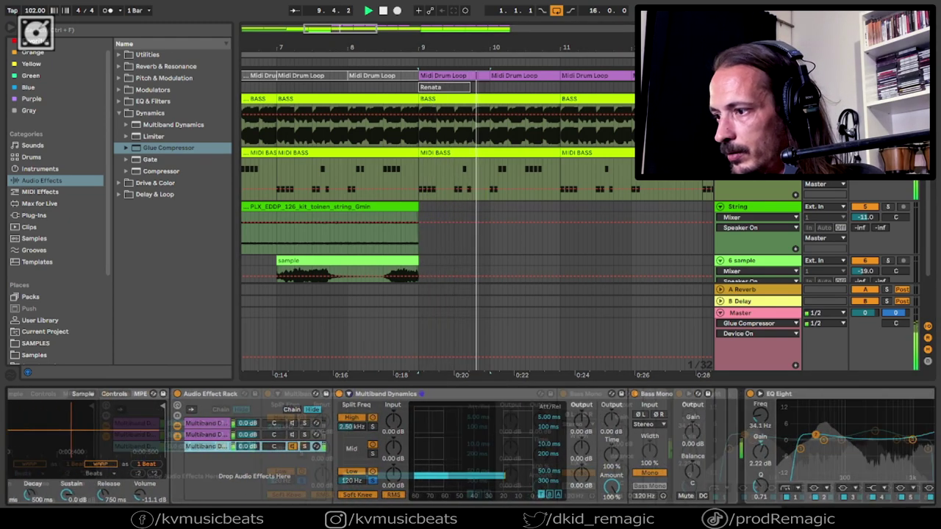
pyautogui.hscroll(-5, 470, 447)
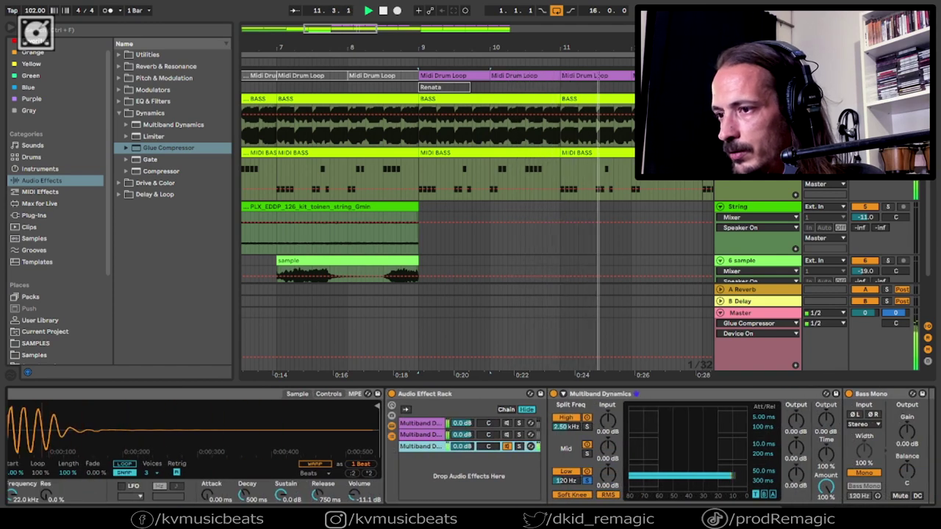
pyautogui.hscroll(-3, 470, 447)
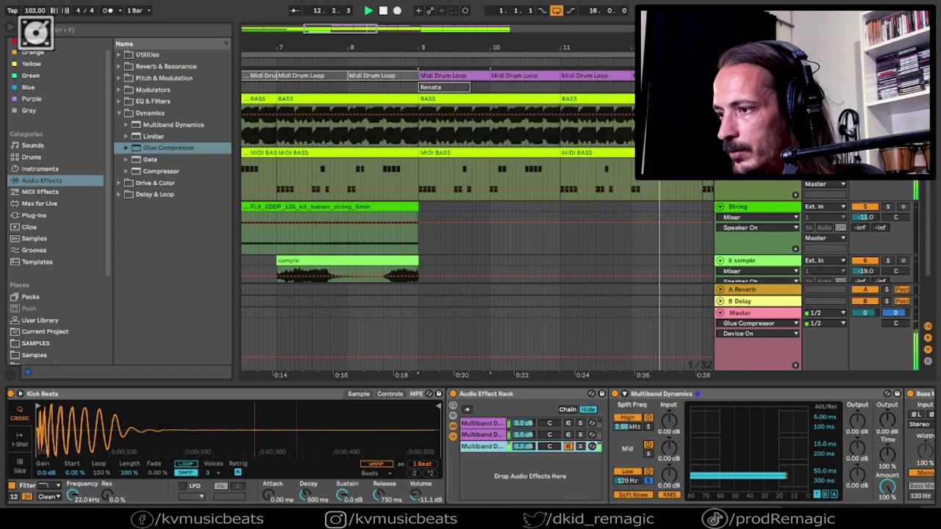
pyautogui.hscroll(-2, 619, 461)
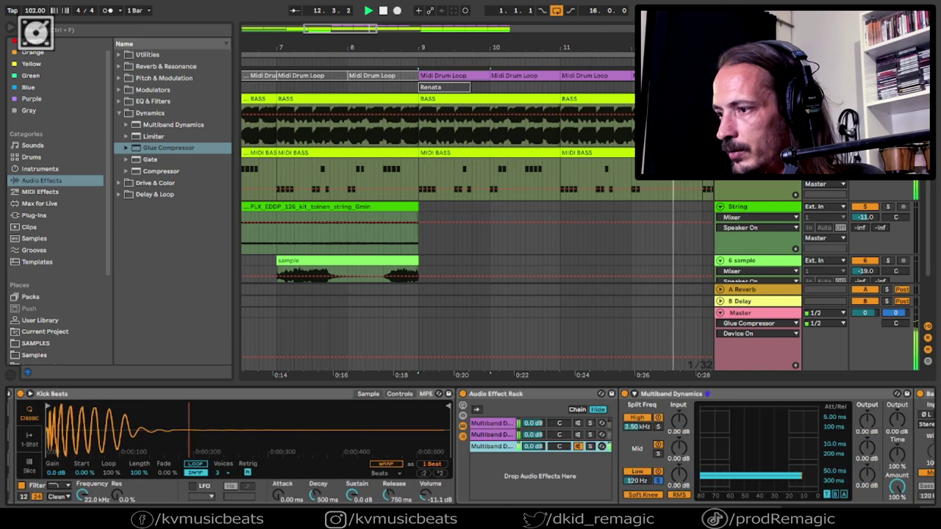
pyautogui.click(579, 435)
pyautogui.click(581, 425)
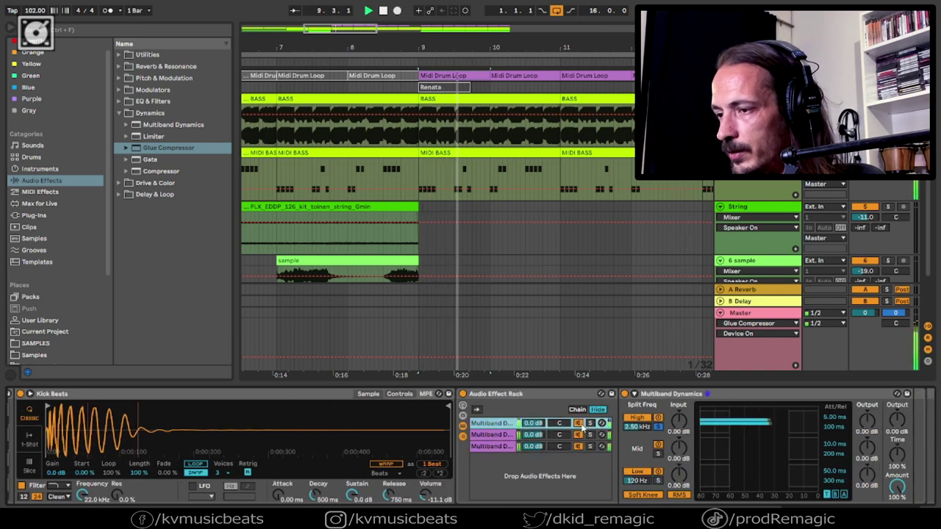
# - Turn on the Glue Compressor on the Master track and set its Makeup to 2.22 dB during playback
pyautogui.press('Tab')
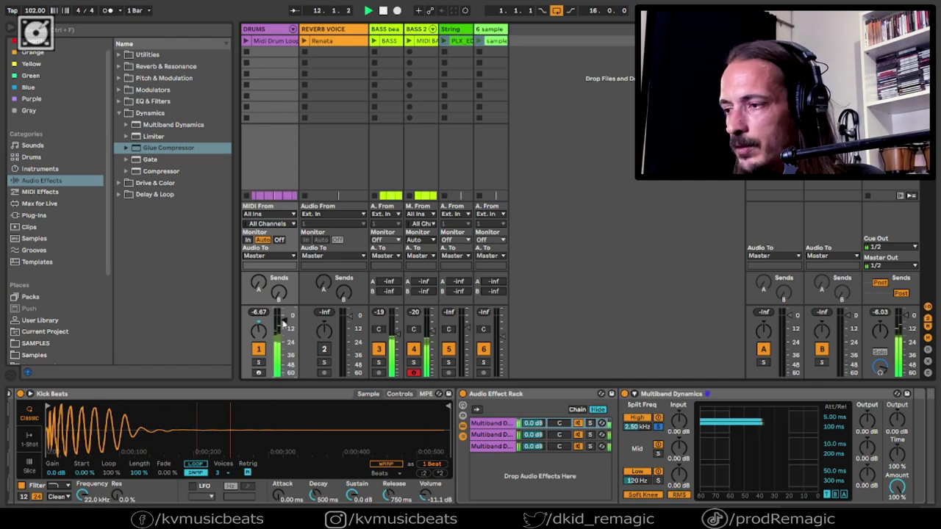
pyautogui.press('Tab')
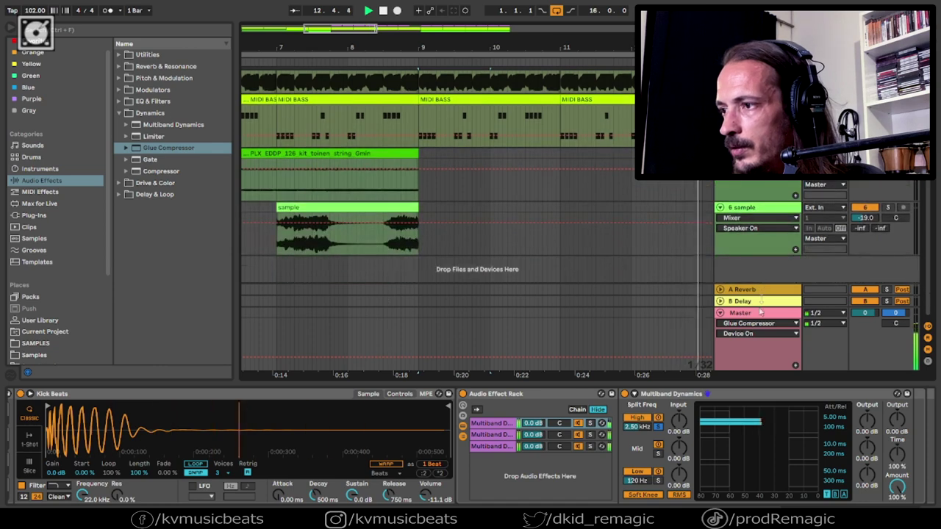
pyautogui.click(761, 313)
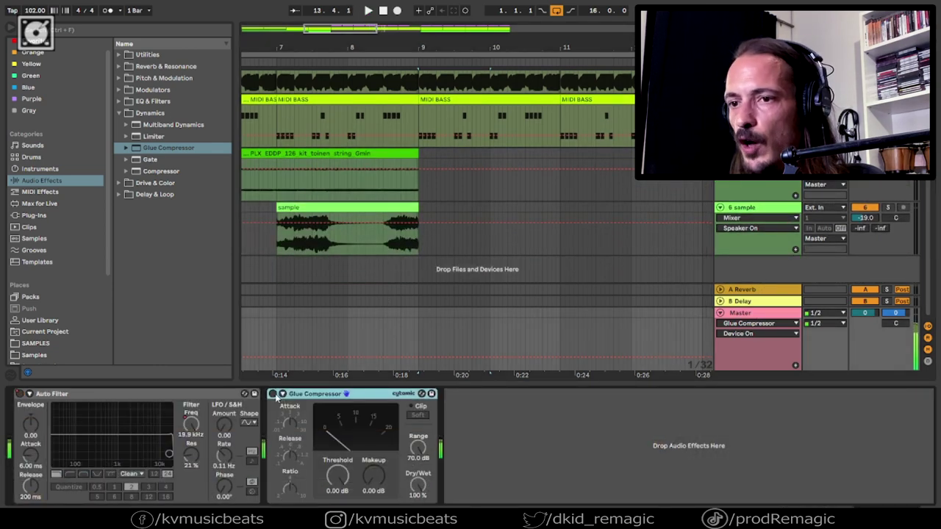
pyautogui.click(272, 394)
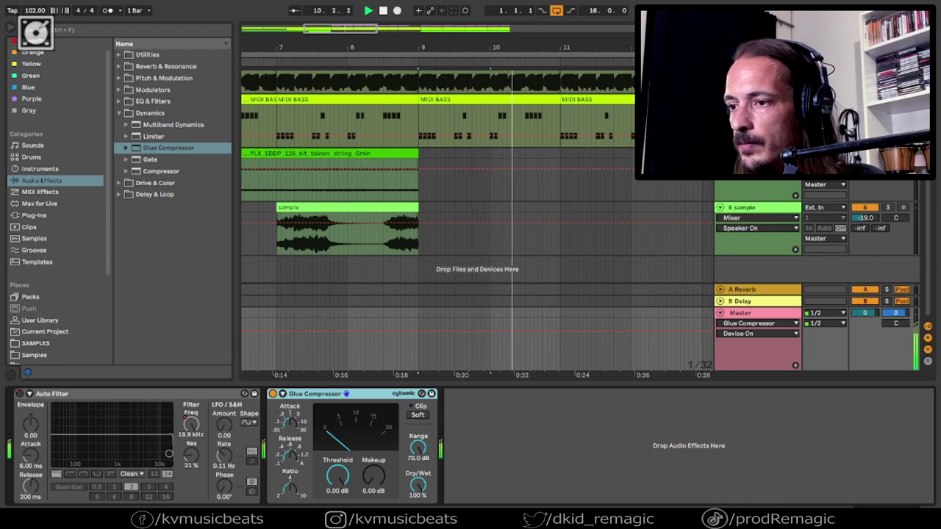
pyautogui.click(418, 486)
pyautogui.moveTo(374, 481)
pyautogui.mouseDown()
pyautogui.moveTo(375, 464)
pyautogui.moveTo(374, 473)
pyautogui.mouseUp()
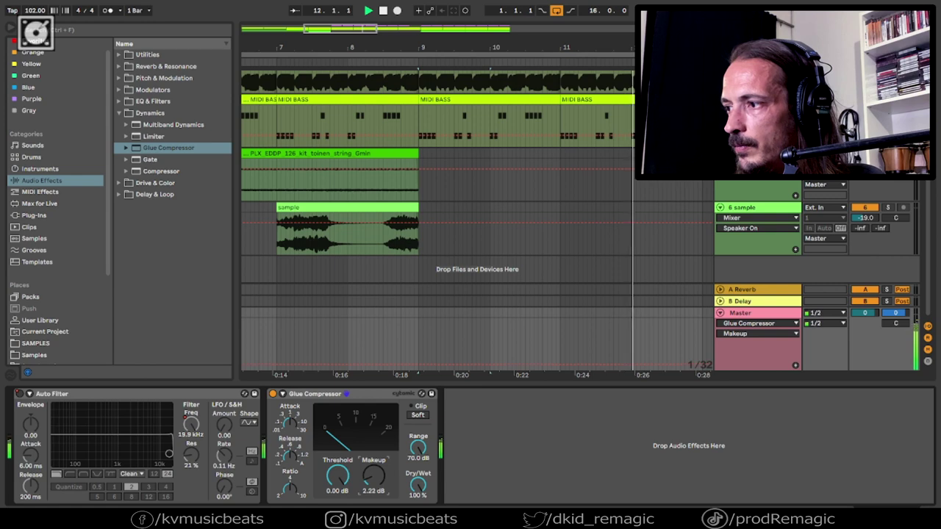
# - Check the Master peak level during playback with the Glue Compressor turned off, resetting the peak read-out
pyautogui.press('Tab')
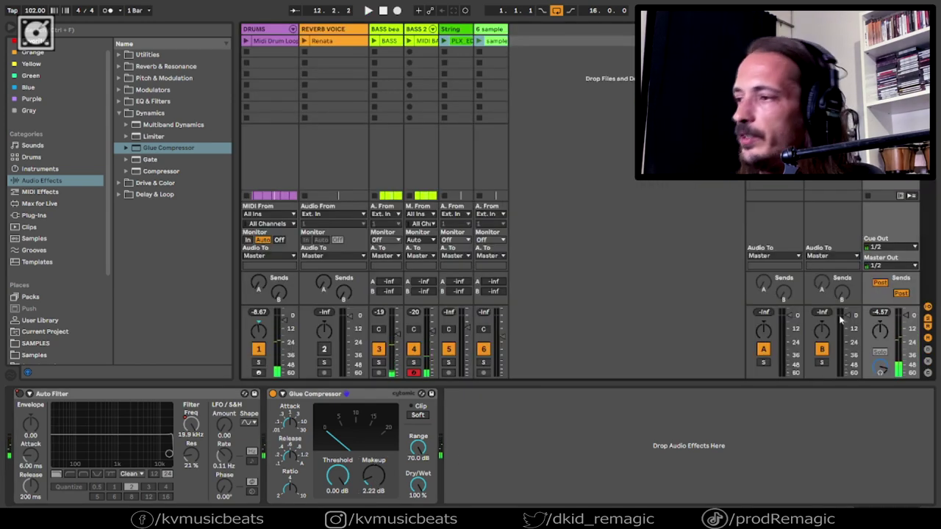
pyautogui.click(273, 394)
pyautogui.press('space')
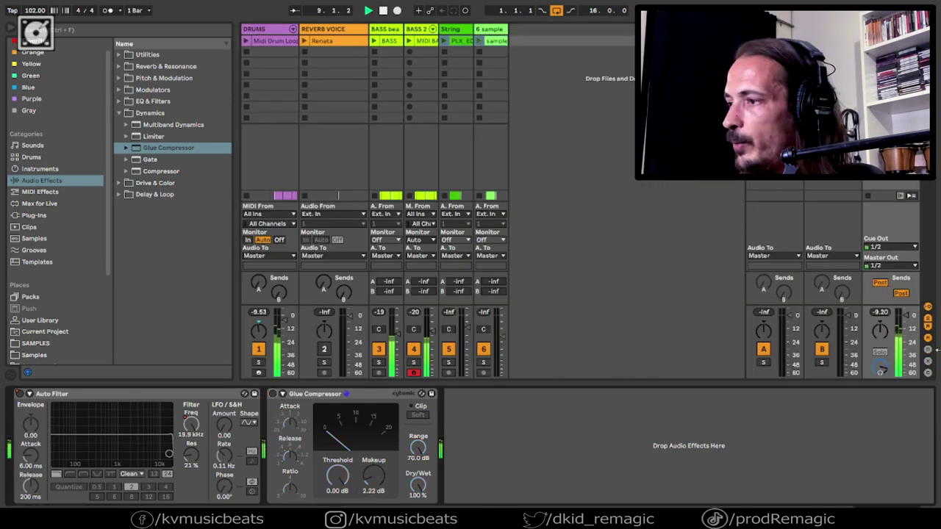
pyautogui.click(886, 313)
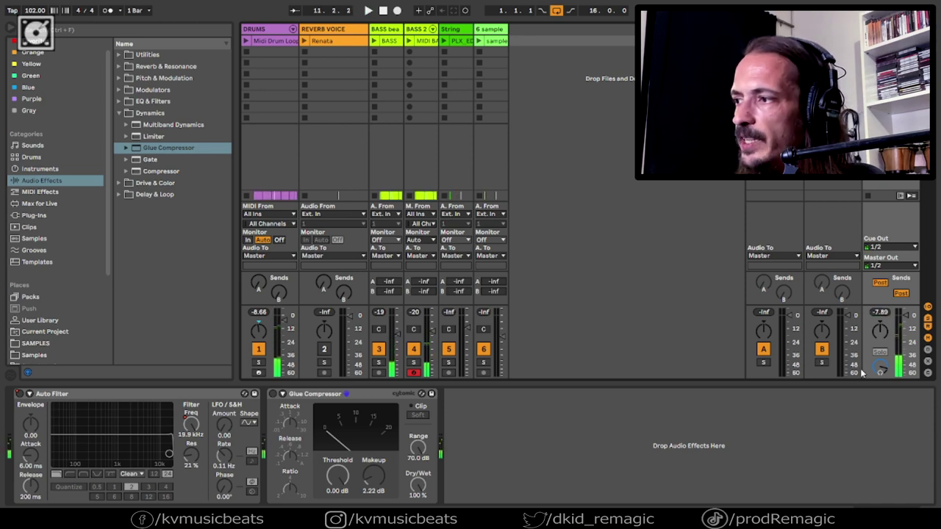
# - Activate the Mid and High chains in the BASS 2 track's Audio Effect Rack and check the mix in playback
pyautogui.click(385, 29)
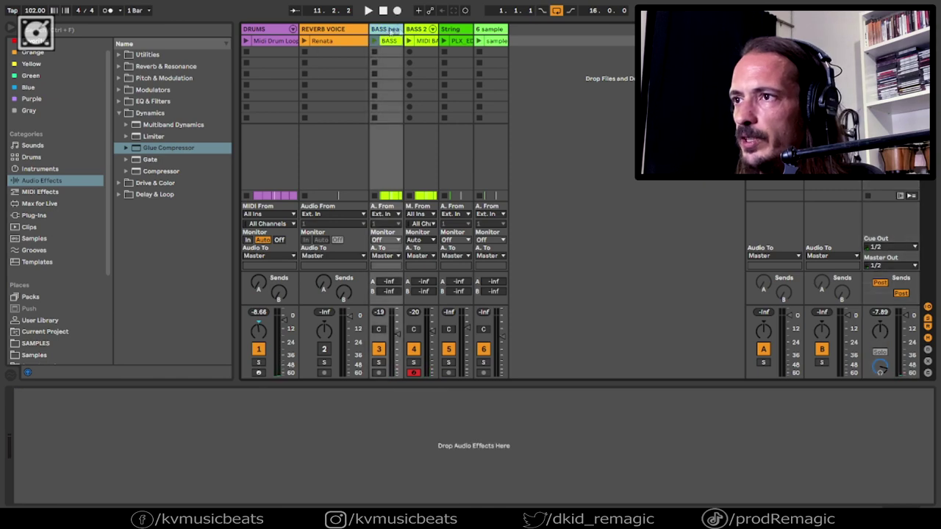
pyautogui.click(408, 31)
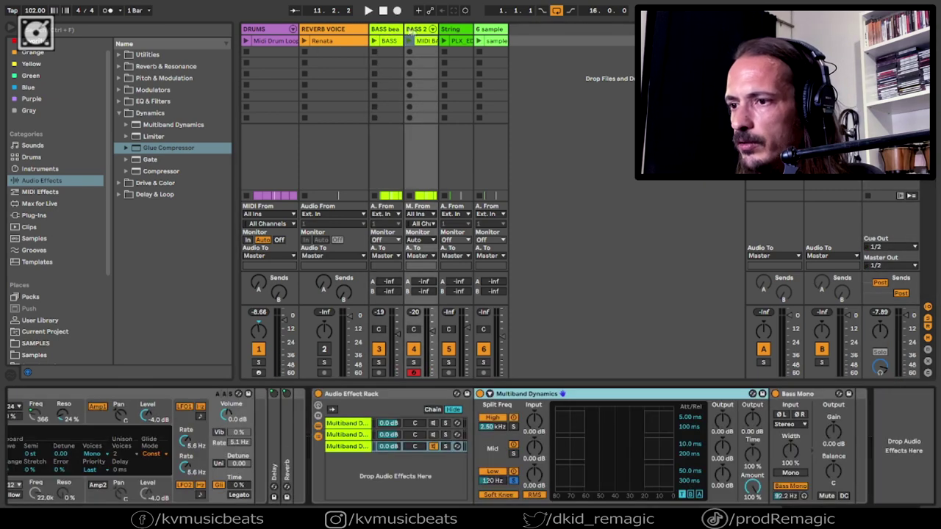
pyautogui.click(433, 424)
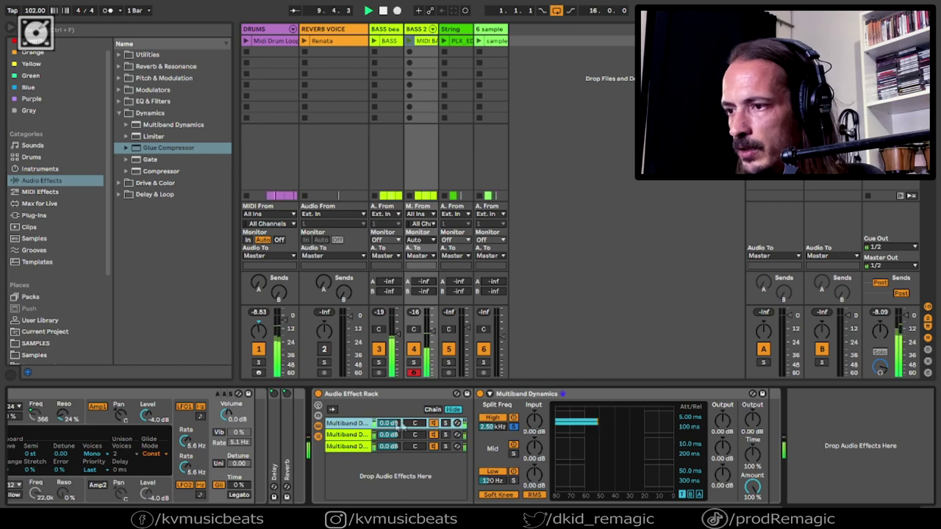
pyautogui.click(928, 516)
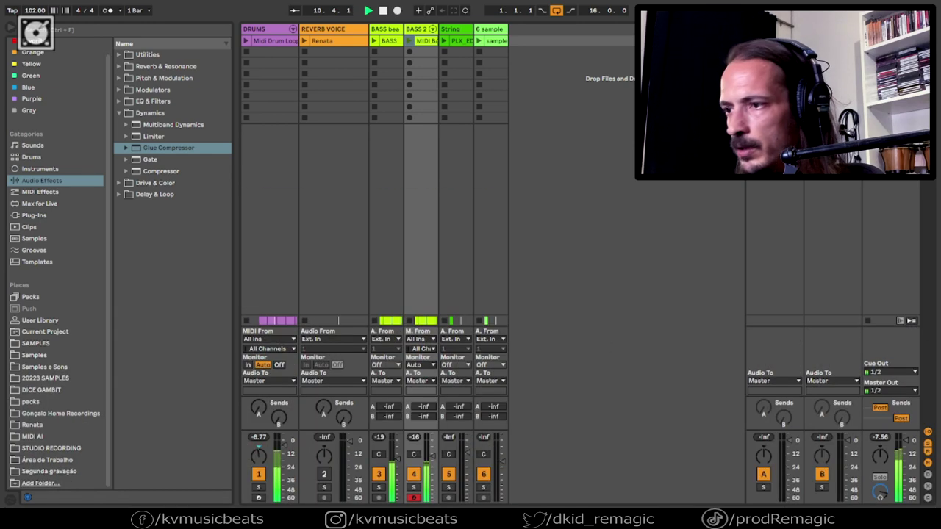
pyautogui.press('space')
# - Turn the Master's Glue Compressor back on, reset its Makeup, and raise the Makeup to 4.44 dB during playback
pyautogui.doubleClick(890, 29)
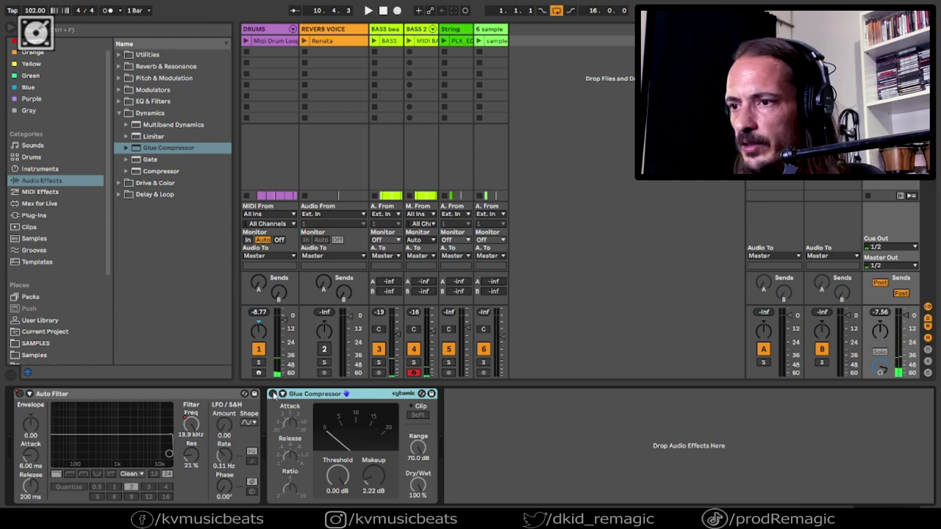
pyautogui.press('space')
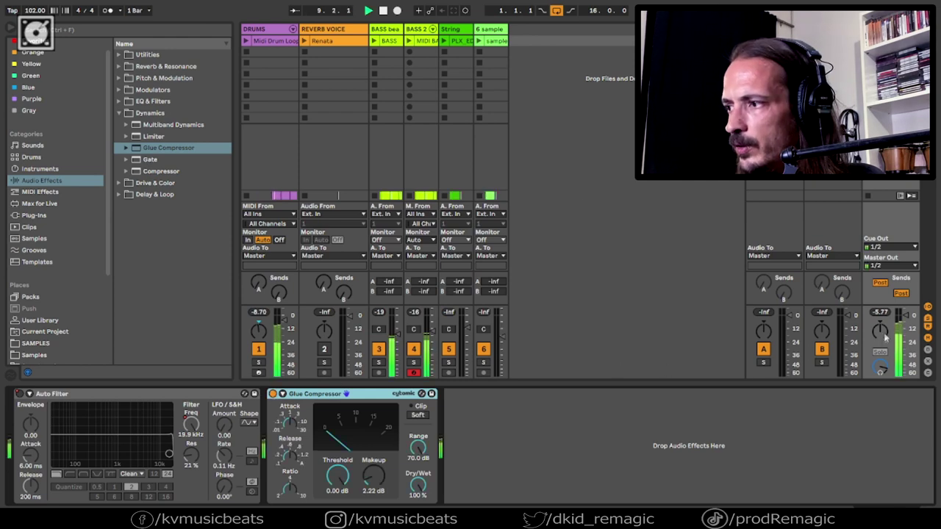
pyautogui.doubleClick(365, 477)
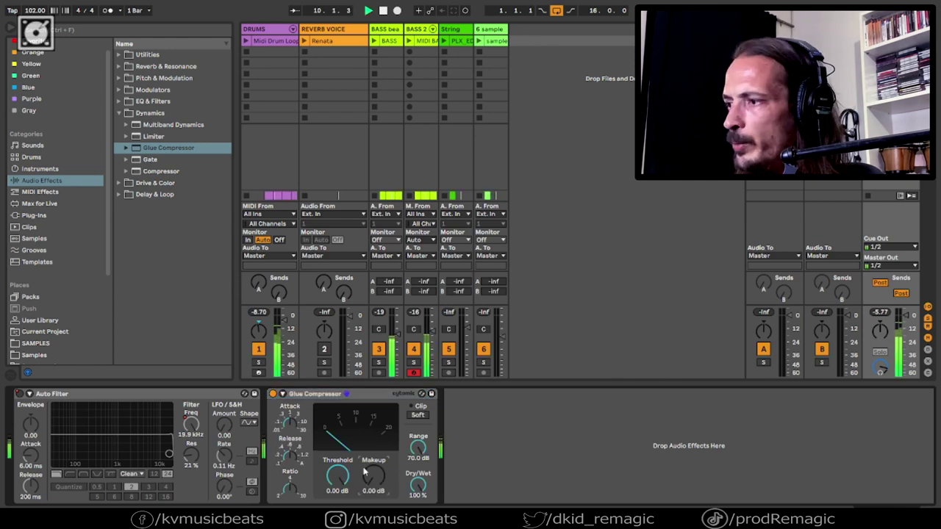
pyautogui.scroll(-3, 884, 318)
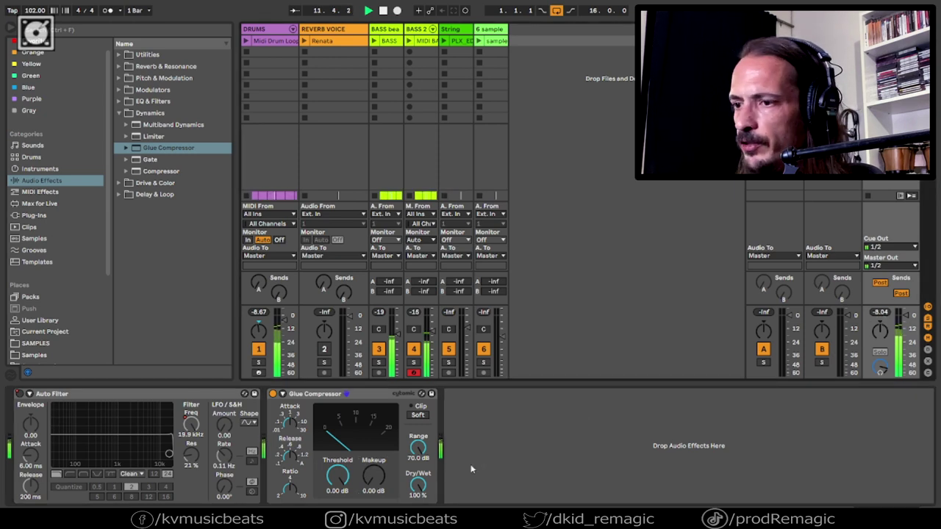
pyautogui.moveTo(373, 476); pyautogui.dragTo(374, 458)
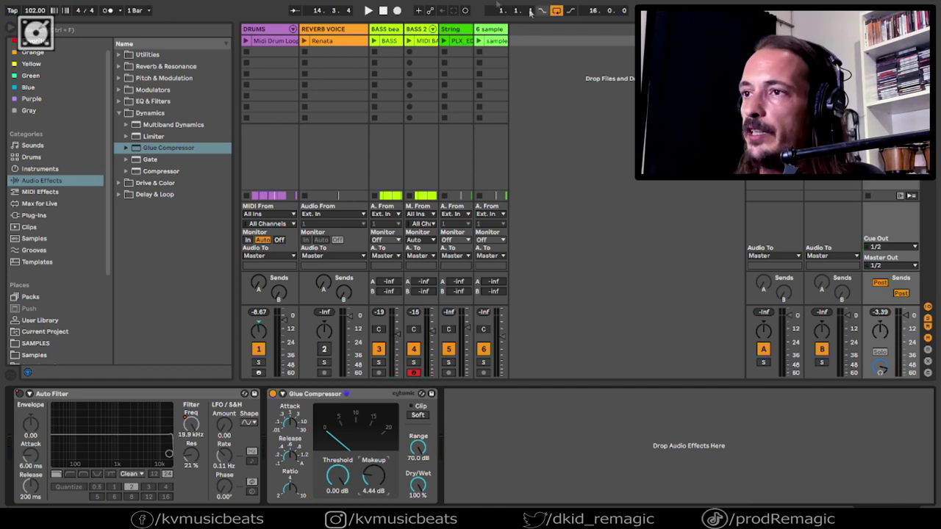
# - Review the DRUMS track's Compressor, and set the Master Glue Compressor's Makeup to 4.92 dB
pyautogui.click(284, 31)
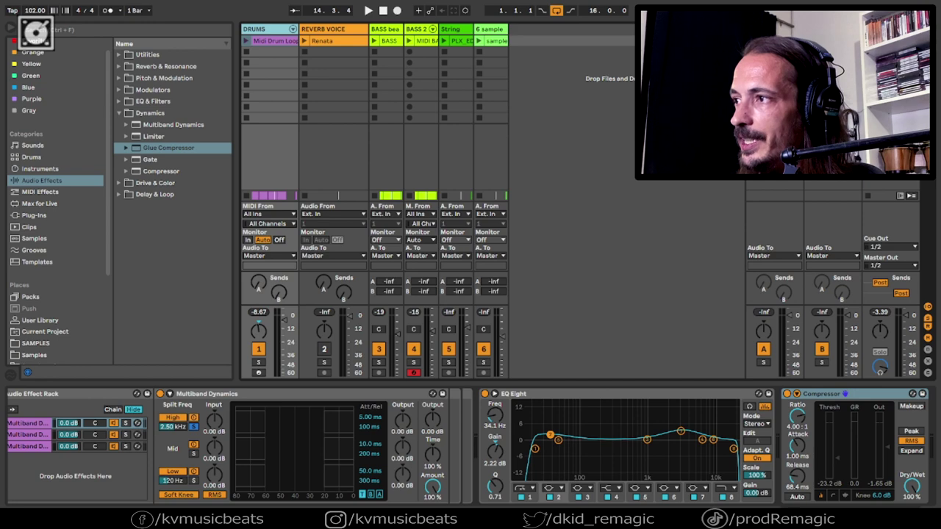
pyautogui.click(889, 29)
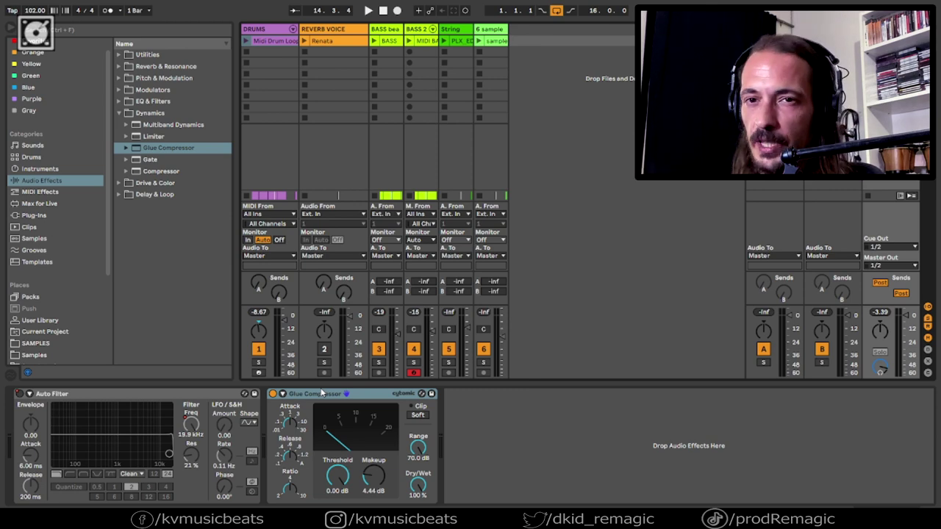
pyautogui.moveTo(344, 480)
pyautogui.mouseDown()
pyautogui.moveTo(344, 489)
pyautogui.moveTo(344, 470)
pyautogui.mouseUp()
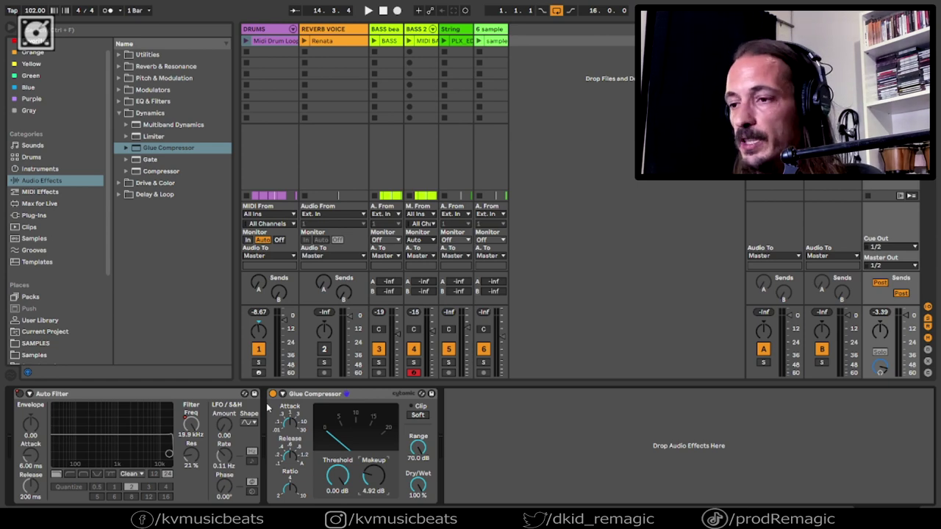
# - Search the audio effects for "sat" and insert Saturator between Auto Filter and Glue Compressor on the Master track
pyautogui.click(87, 30)
pyautogui.write('sat')
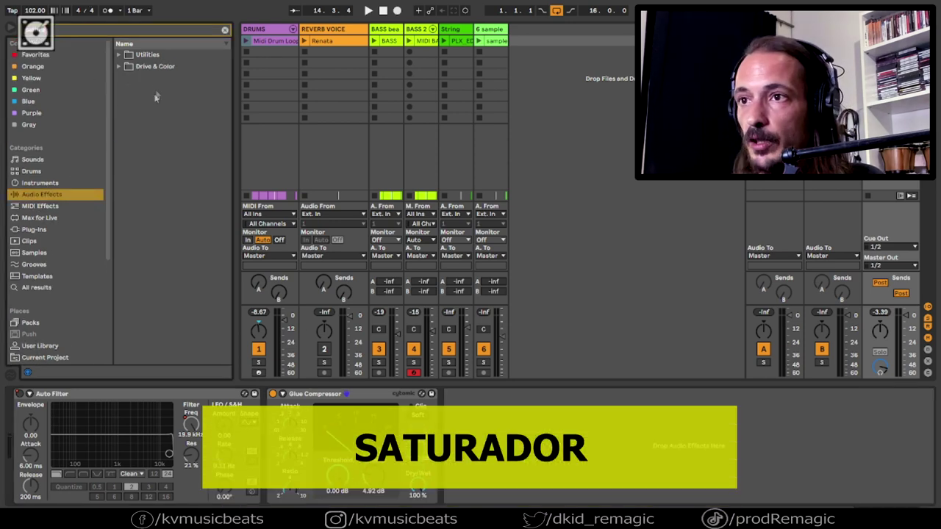
pyautogui.click(122, 66)
pyautogui.click(127, 79)
pyautogui.click(225, 29)
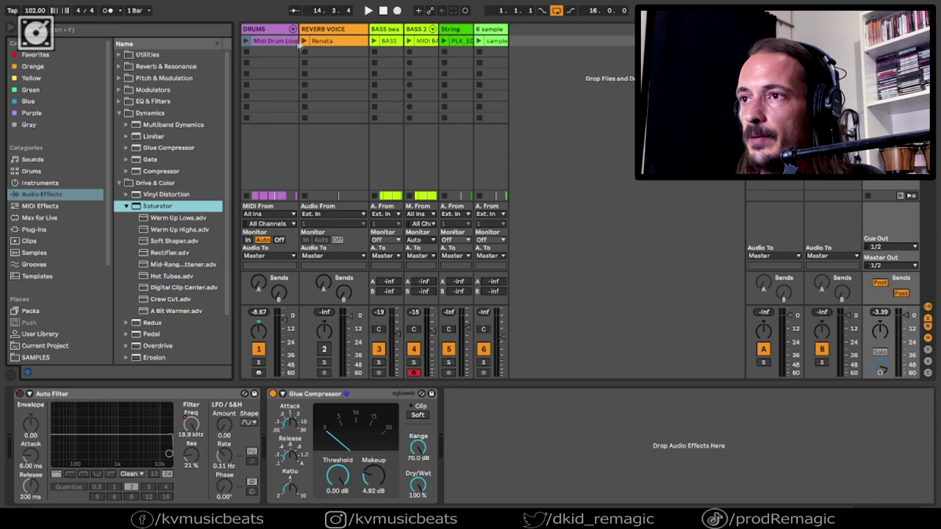
pyautogui.moveTo(170, 208); pyautogui.dragTo(484, 402)
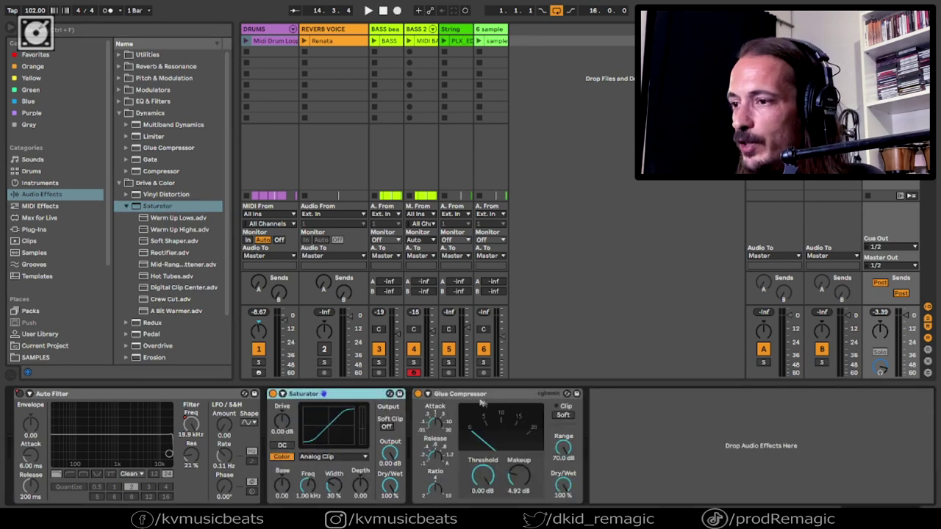
# - Turn off the Master's Glue Compressor and compare playback with the Saturator off and on
pyautogui.click(418, 394)
pyautogui.click(274, 394)
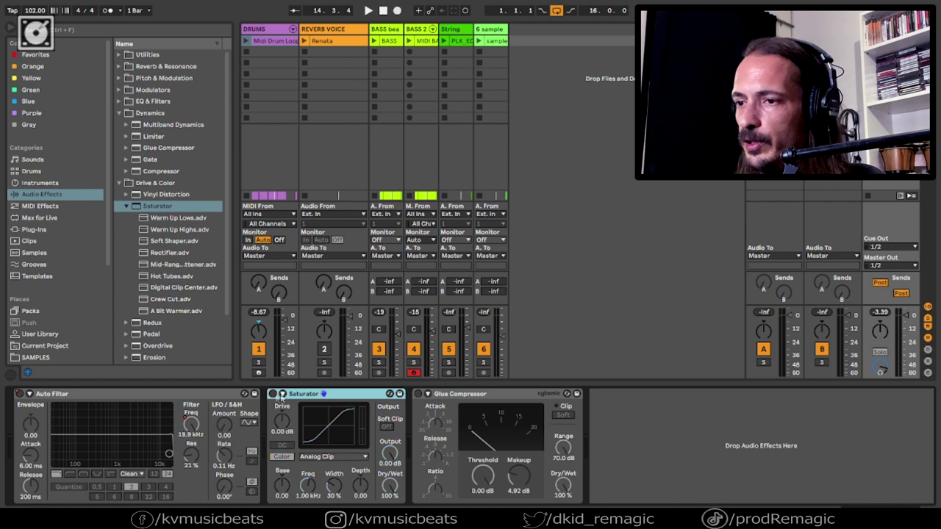
pyautogui.press('space')
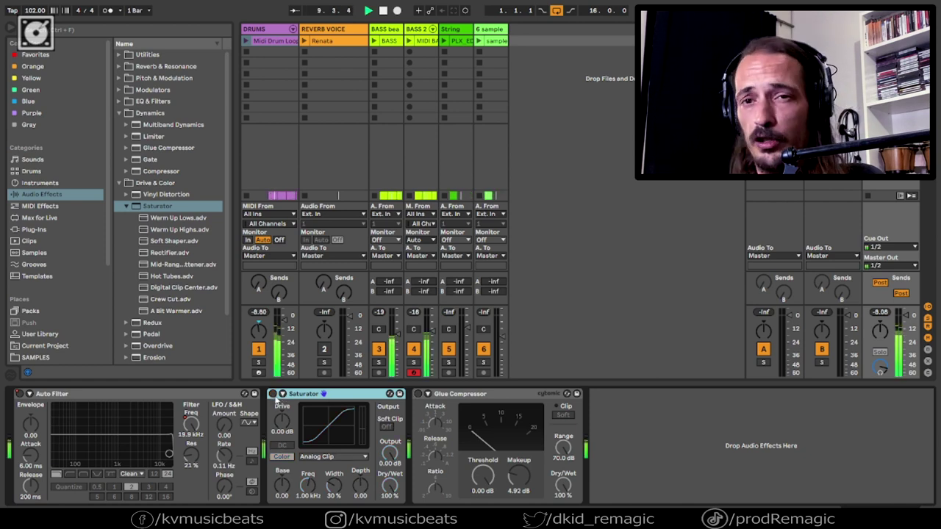
pyautogui.click(275, 395)
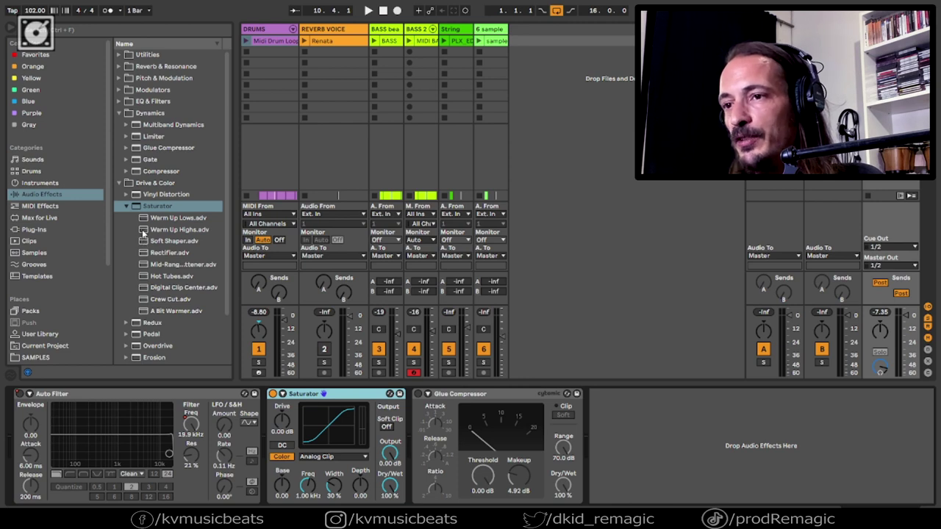
# - Load the A Bit Warmer preset into the Master's Saturator, set its Dry/Wet to 42.1 %, and bypass it during playback
pyautogui.doubleClick(175, 311)
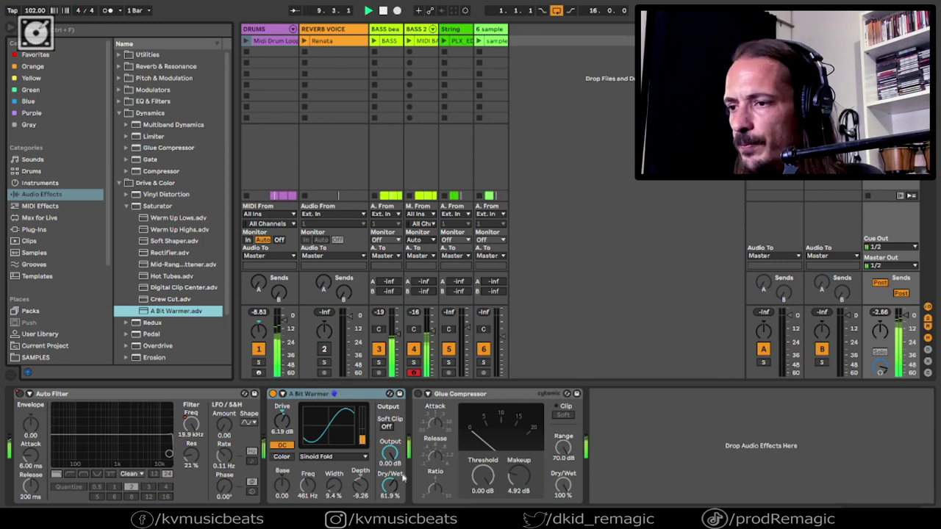
pyautogui.moveTo(390, 486); pyautogui.dragTo(390, 515)
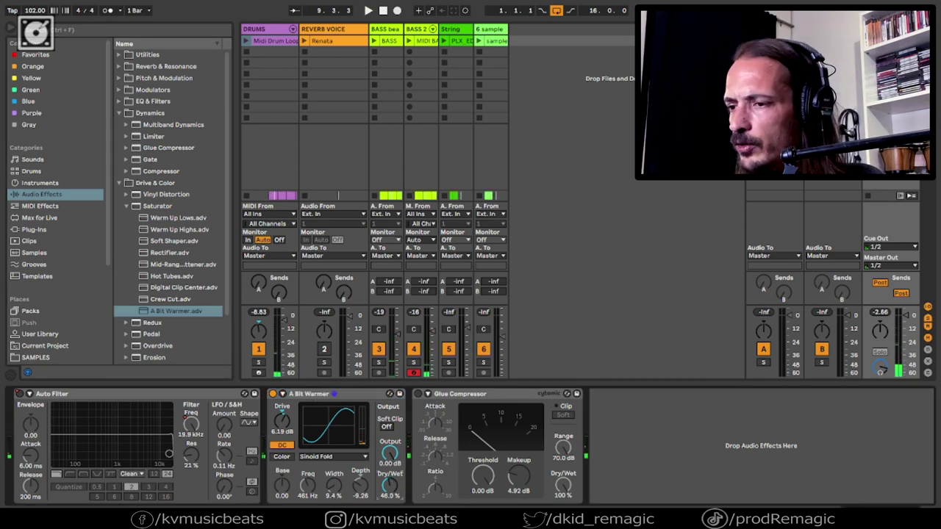
pyautogui.click(273, 394)
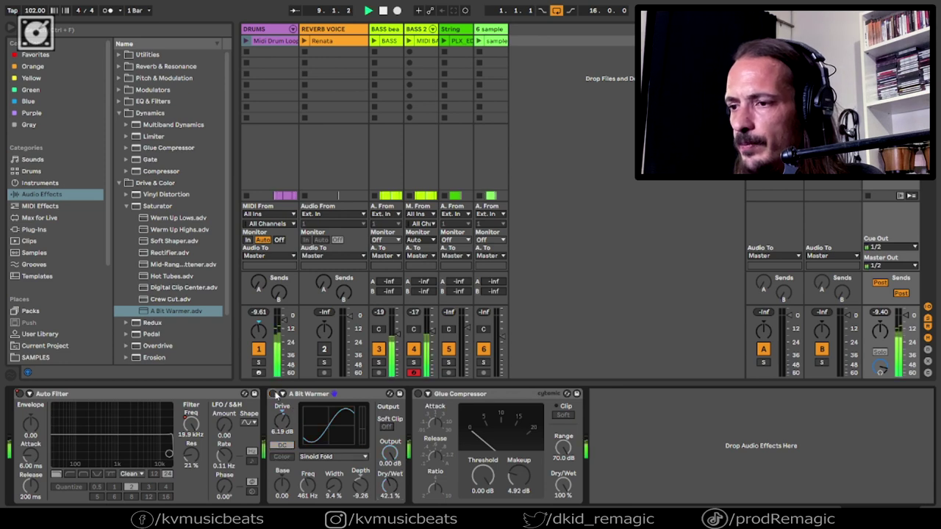
# - Turn the Master's Saturator back on, set its Dry/Wet to 37.3 % while listening, and stop playback
pyautogui.click(273, 394)
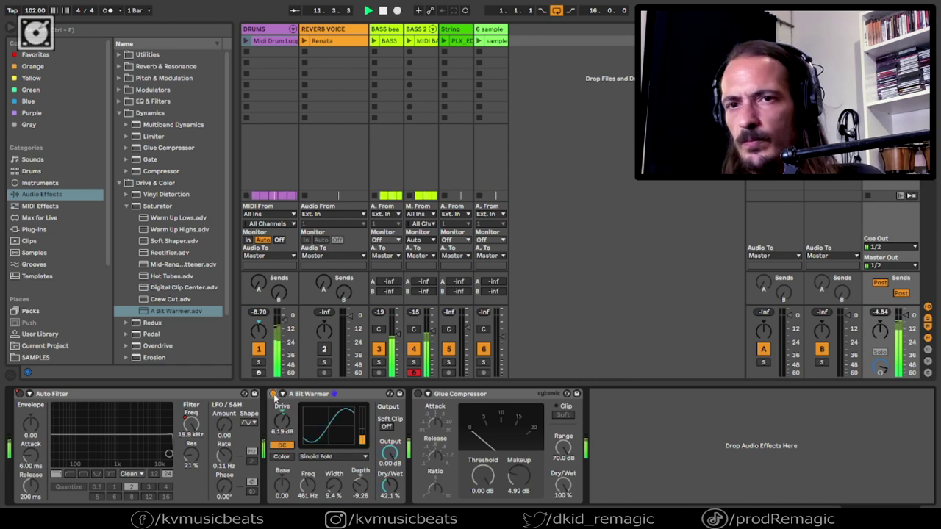
pyautogui.moveTo(390, 485); pyautogui.dragTo(390, 462)
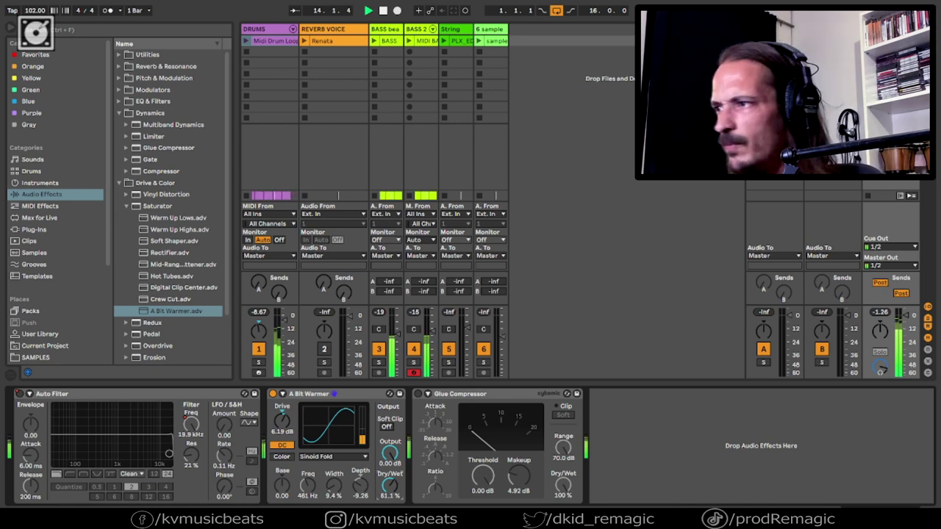
pyautogui.moveTo(393, 495); pyautogui.dragTo(393, 518)
pyautogui.moveTo(392, 485); pyautogui.dragTo(392, 491)
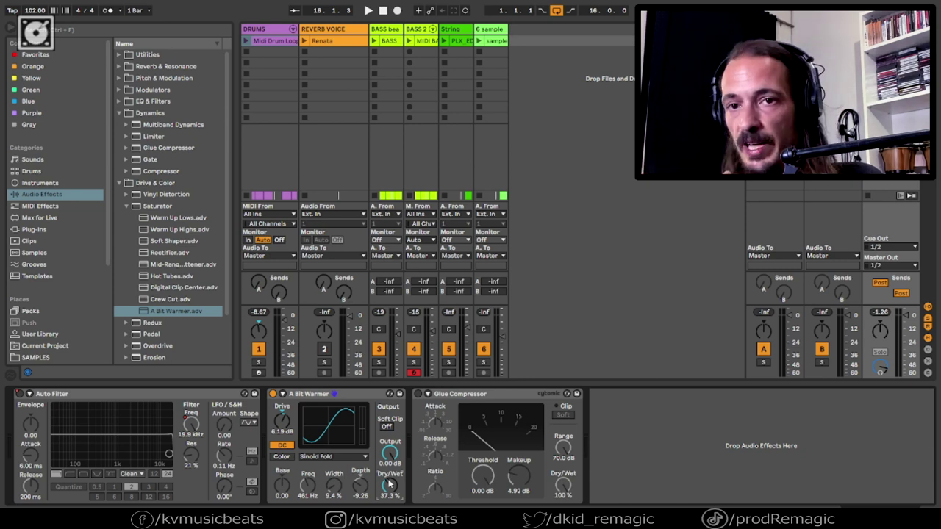
pyautogui.press('space')
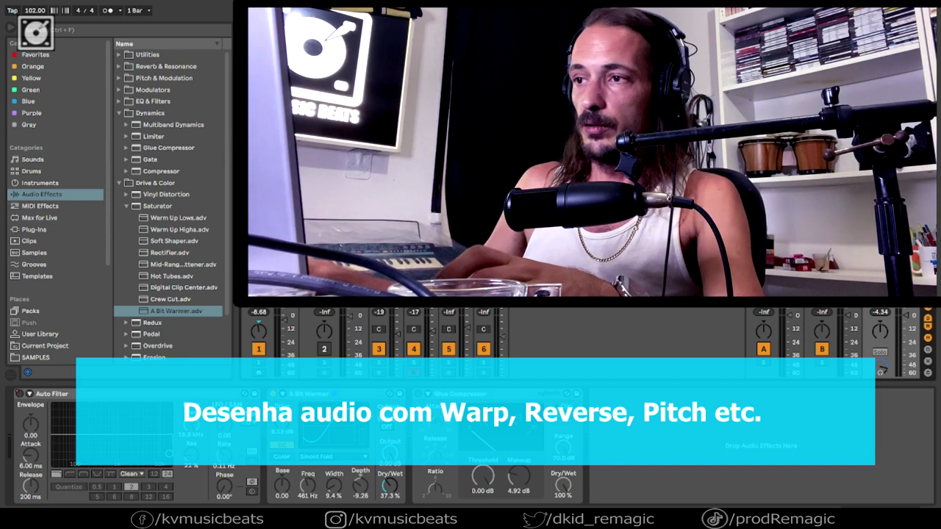
# - Open the Renata clip's audio properties, turn on Warp and transpose its pitch by +1 semitone
pyautogui.hotkey('shift', 'Tab')
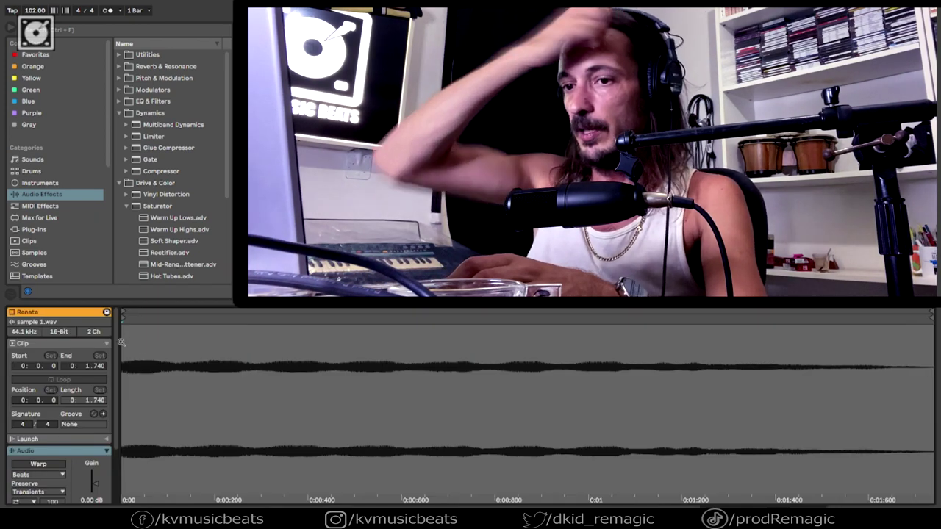
pyautogui.scroll(-2, 49, 428)
pyautogui.scroll(-1, 49, 429)
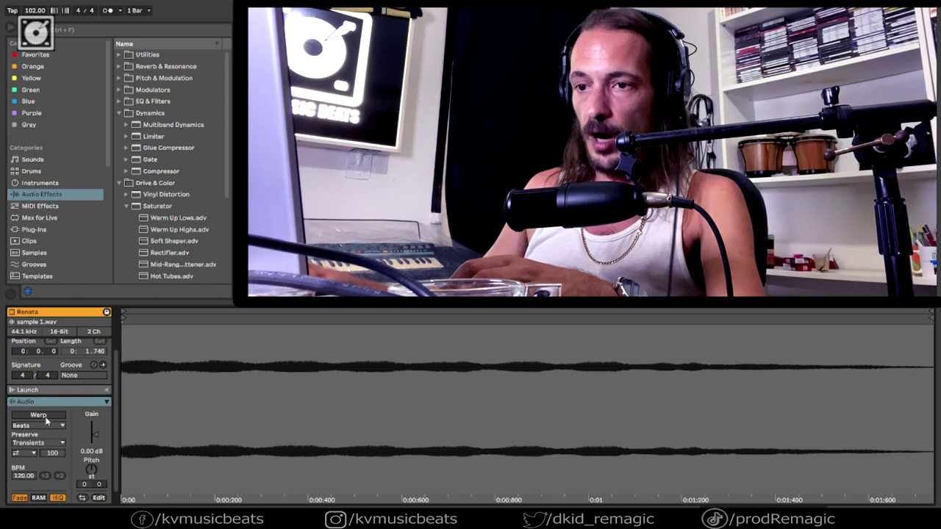
pyautogui.click(38, 416)
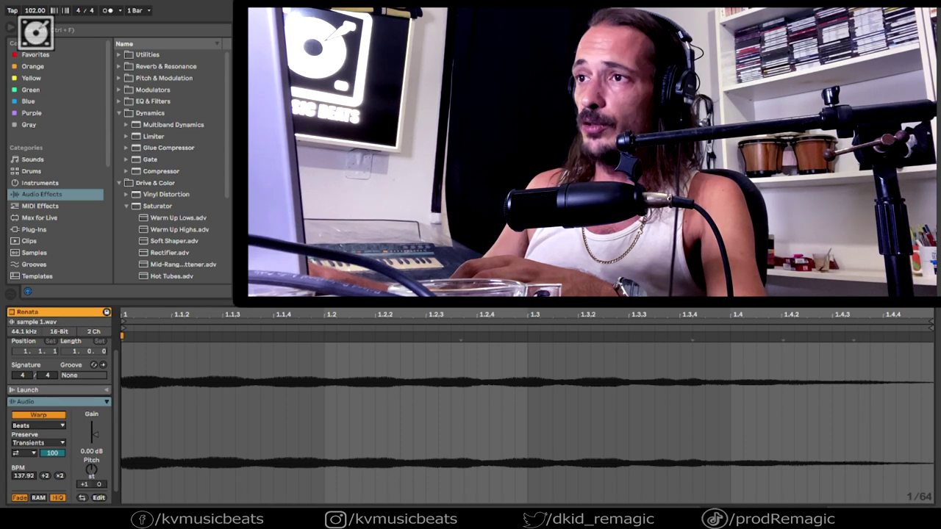
# - Look through the sample and Midi Drum Loop clips and open the BASS clip's audio properties
pyautogui.click(447, 279)
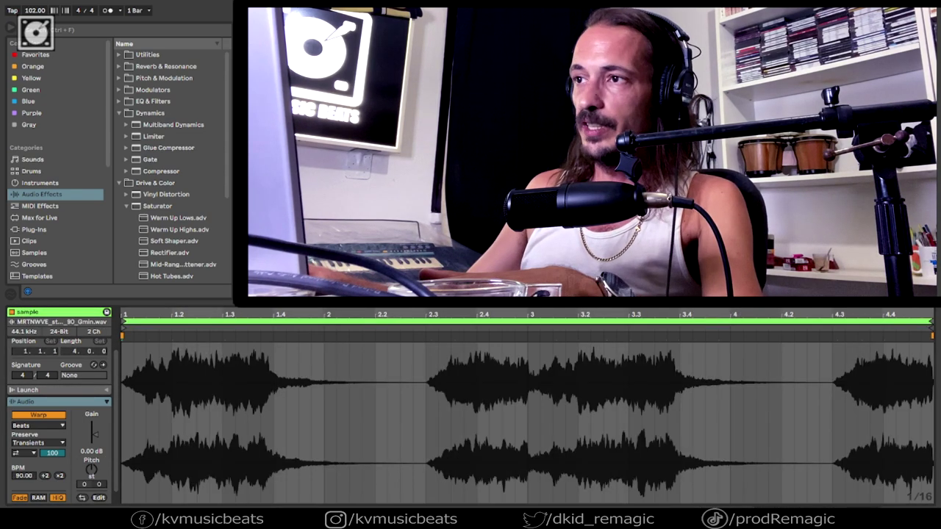
pyautogui.click(447, 220)
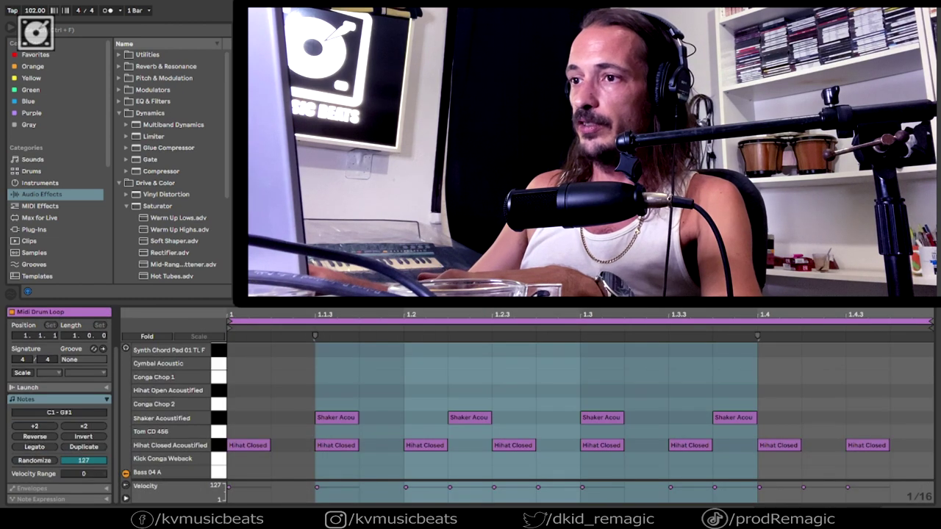
pyautogui.press('Delete')
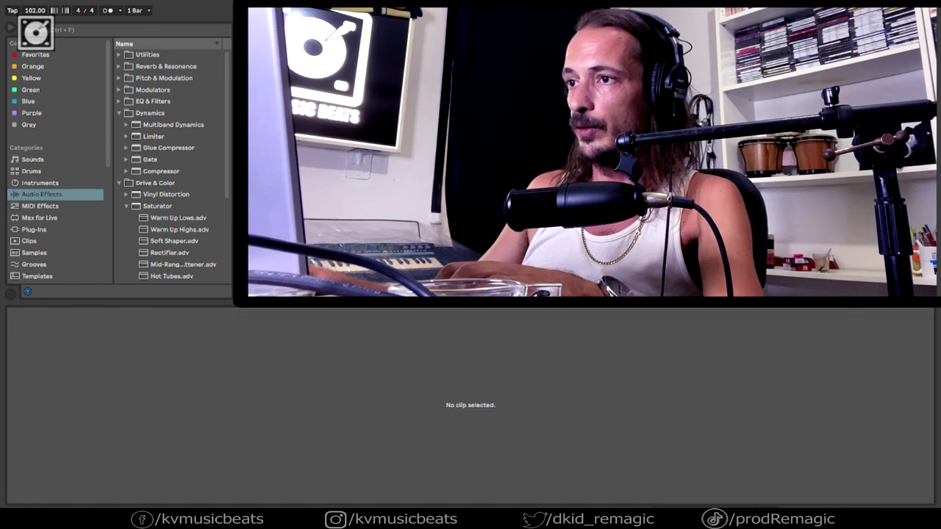
pyautogui.click(447, 177)
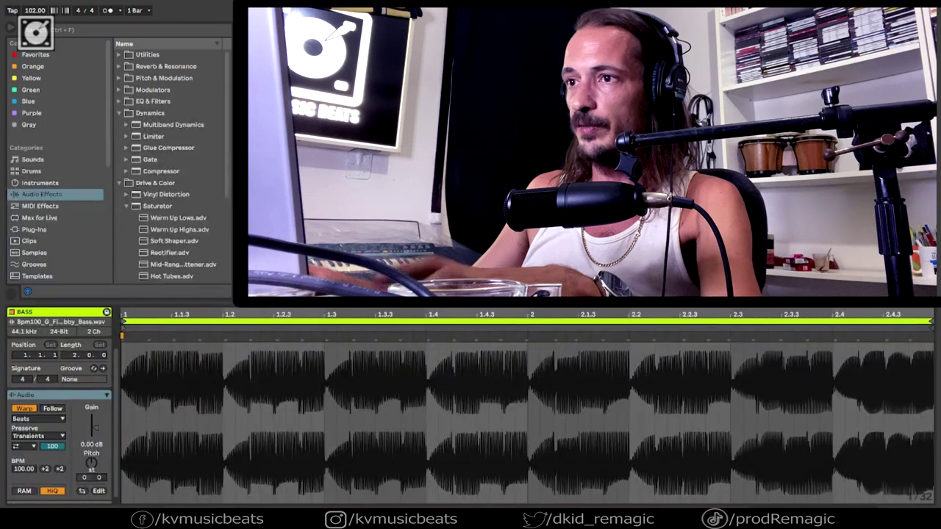
# - Reverse the BASS clip's audio and restore its original direction
pyautogui.press('r')
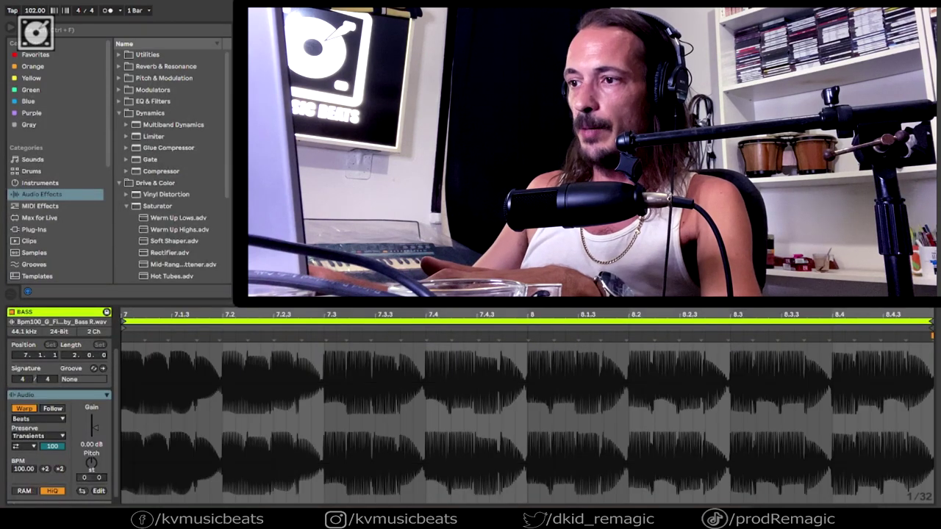
pyautogui.press('r')
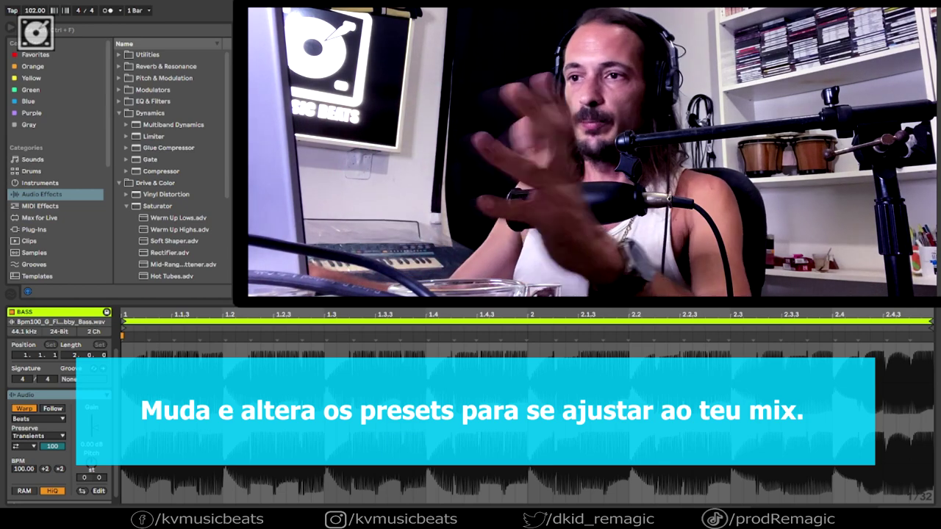
pyautogui.scroll(-3, 170, 169)
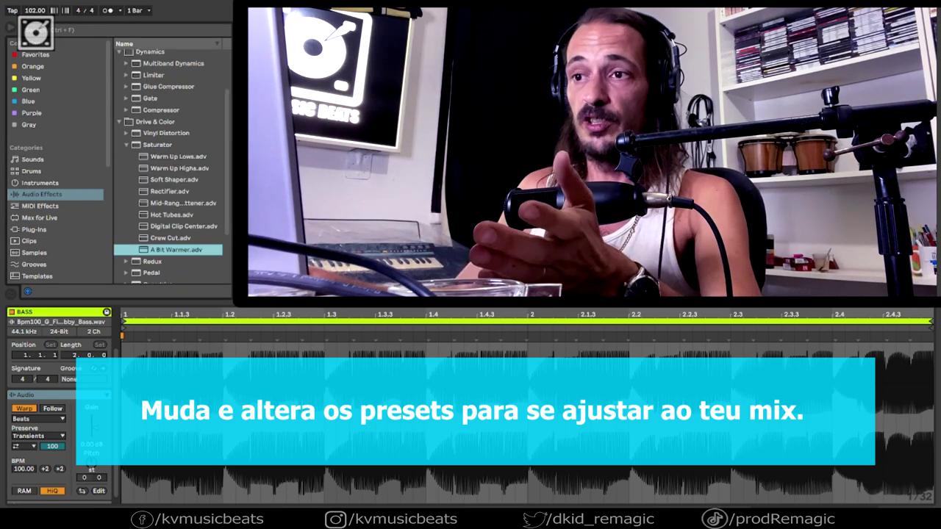